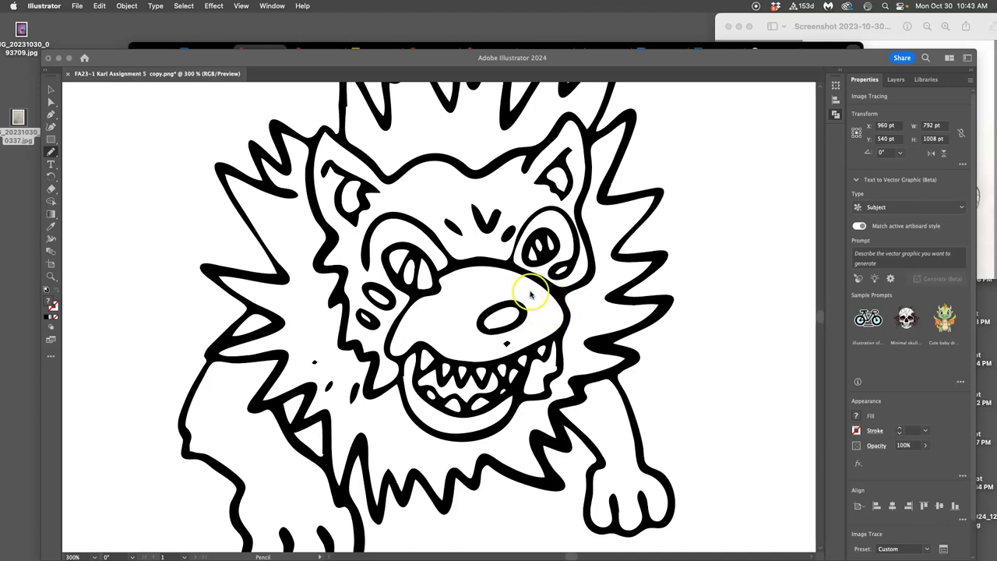
Step: Deselect the traced creature and close the Image Trace settings
{"action": "left_click", "coordinate": [529, 284]}
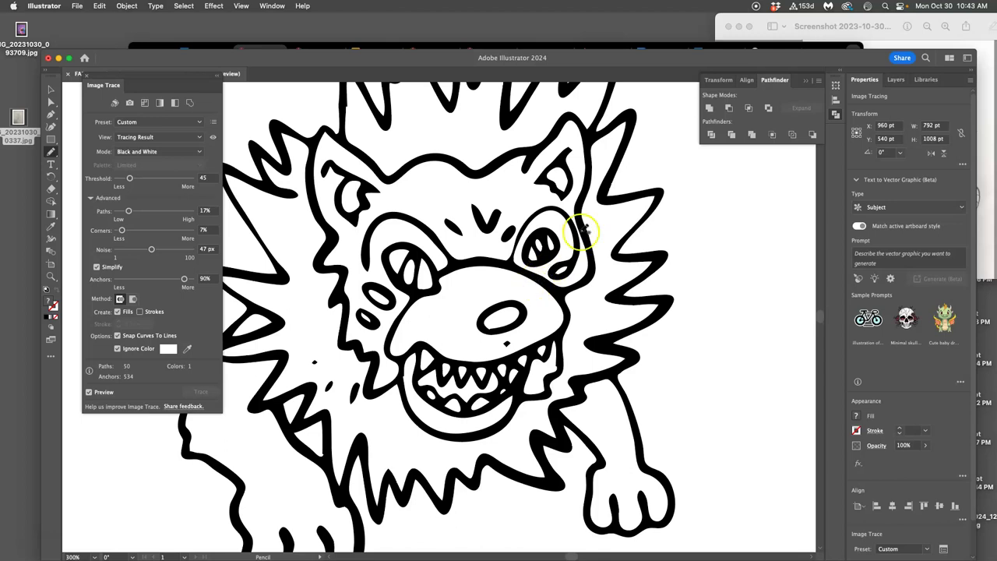
{"action": "scroll", "coordinate": [571, 230], "scroll_direction": "down", "scroll_amount": 4}
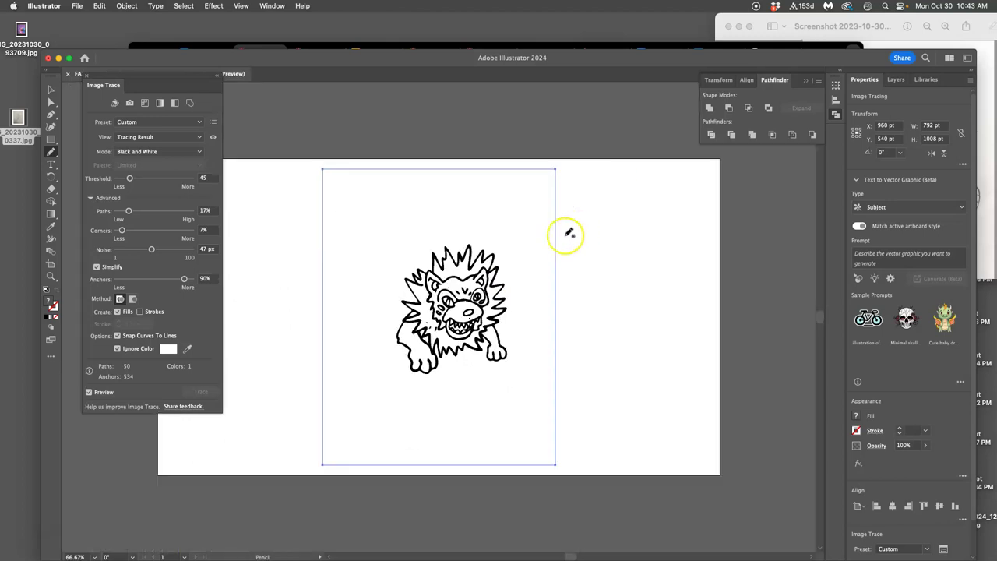
{"action": "left_click", "coordinate": [498, 263]}
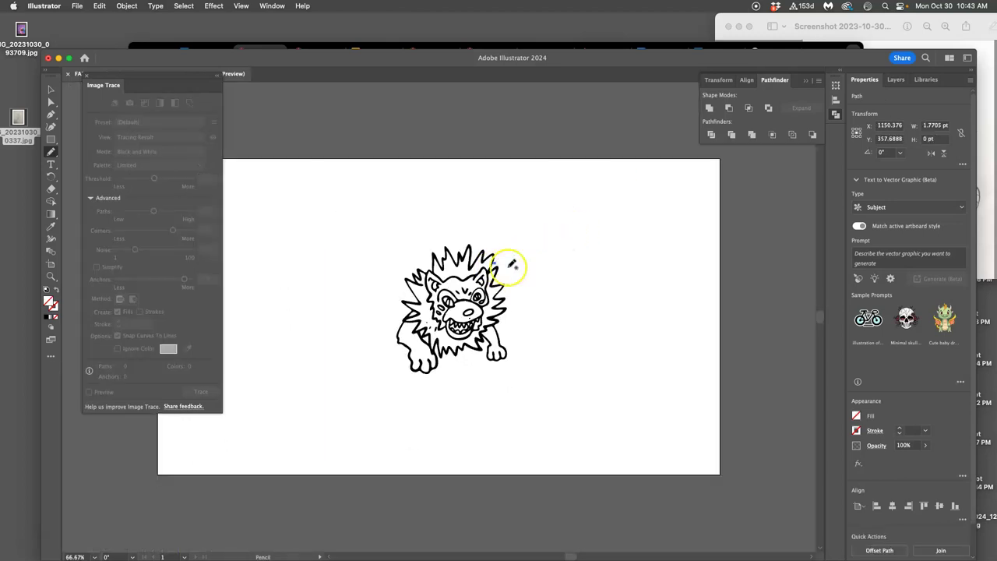
{"action": "left_click", "coordinate": [87, 75]}
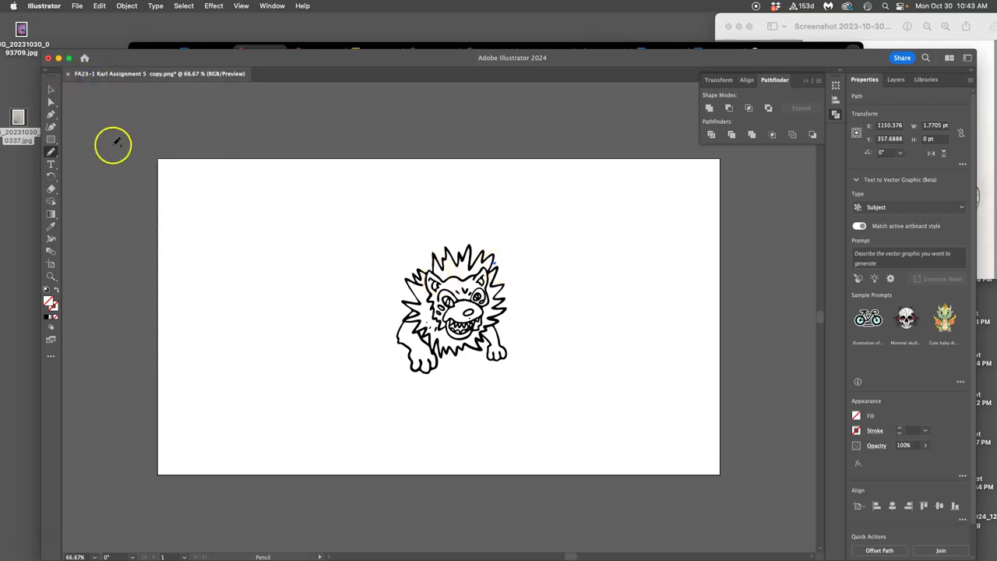
Step: Delete the traced creature from the artboard and close the document without saving
{"action": "left_click", "coordinate": [51, 101]}
{"action": "left_click", "coordinate": [452, 285]}
{"action": "key", "text": "Delete"}
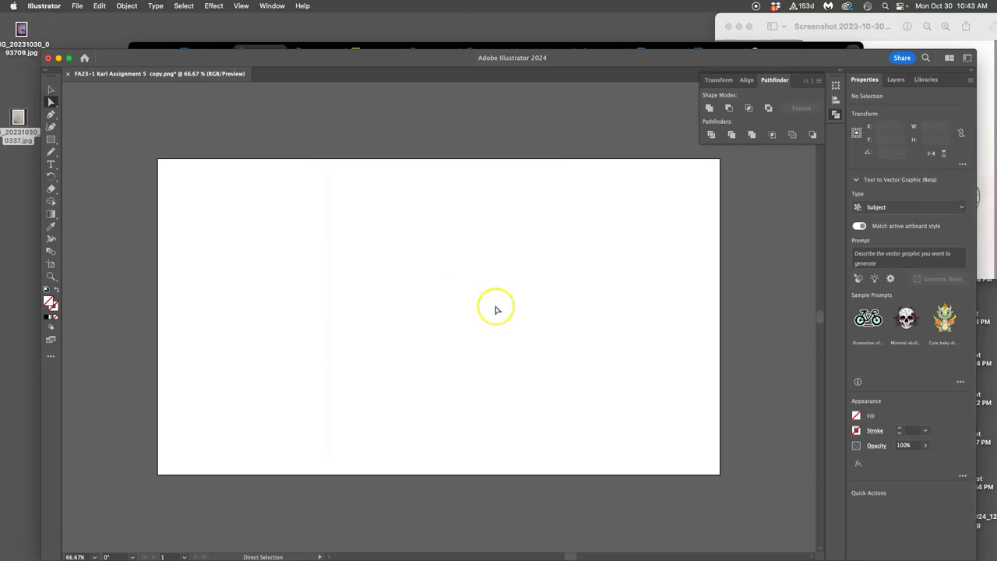
{"action": "left_click", "coordinate": [68, 74]}
{"action": "left_click", "coordinate": [512, 332]}
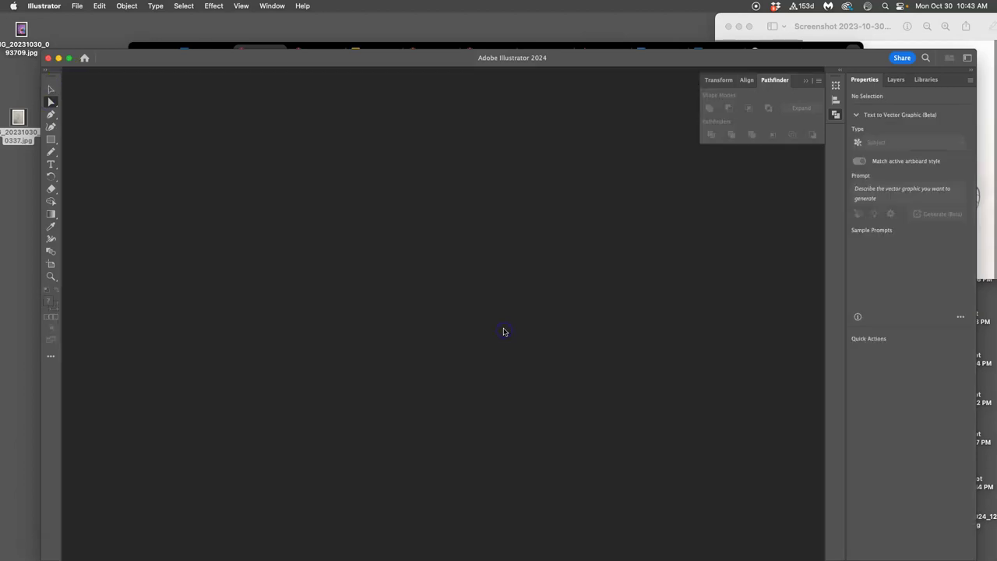
Step: Open the Assignment 5 copy PNG from the desktop in Preview, examine the pixels along its line edges, and close it
{"action": "key", "text": "super+q"}
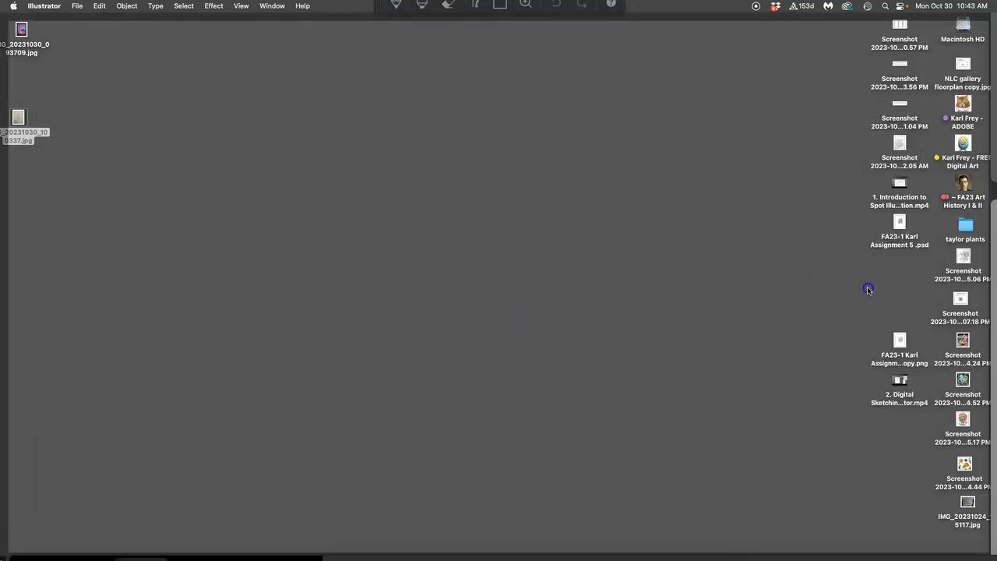
{"action": "double_click", "coordinate": [900, 343]}
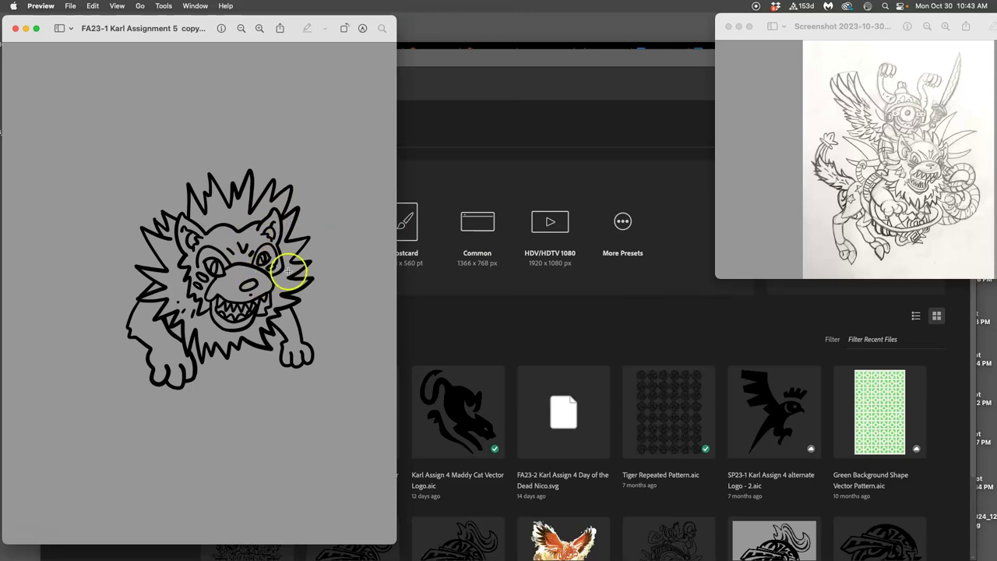
{"action": "scroll", "coordinate": [369, 196], "scroll_direction": "up", "scroll_amount": 10}
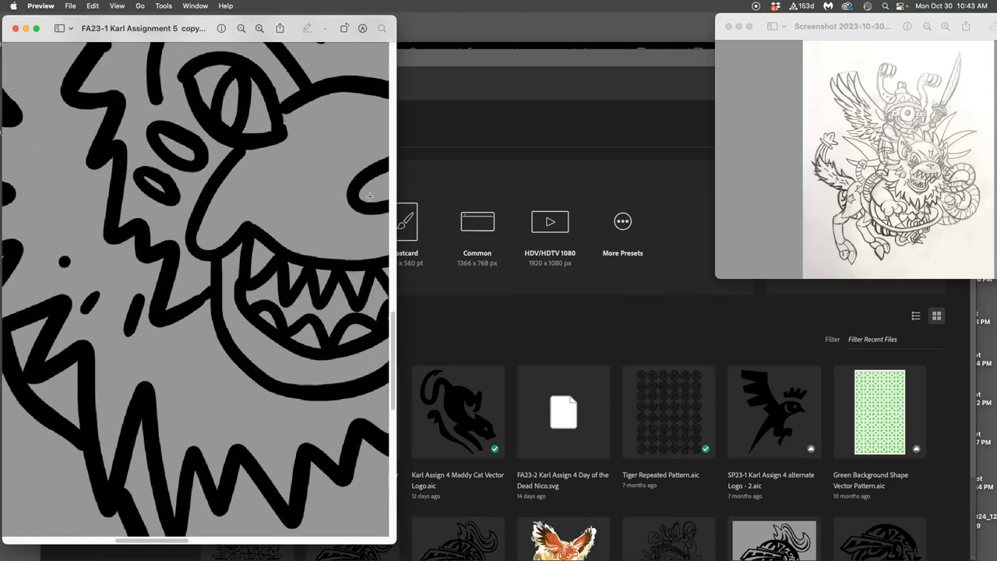
{"action": "scroll", "coordinate": [369, 197], "scroll_direction": "up", "scroll_amount": 15}
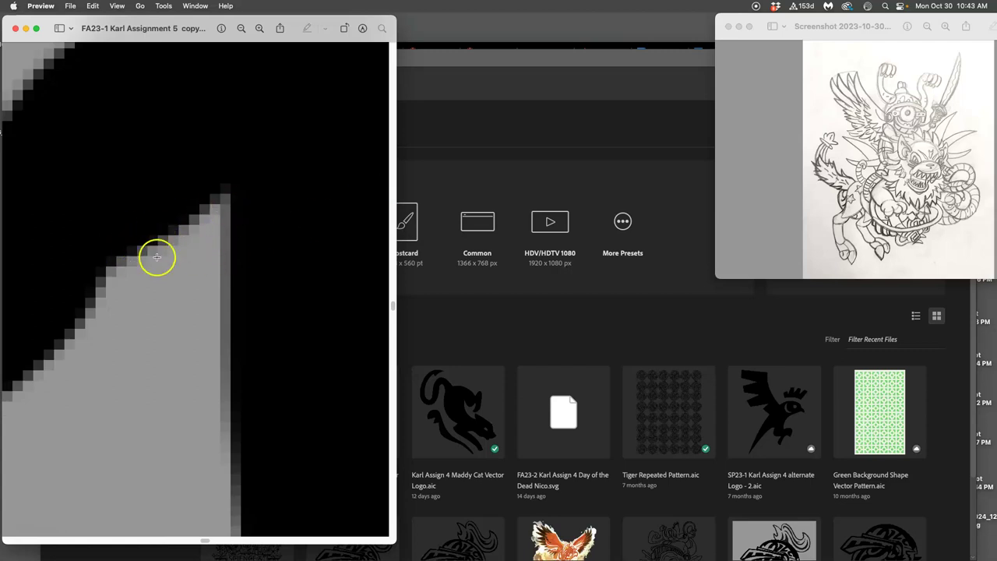
{"action": "scroll", "coordinate": [167, 255], "scroll_direction": "down", "scroll_amount": 15}
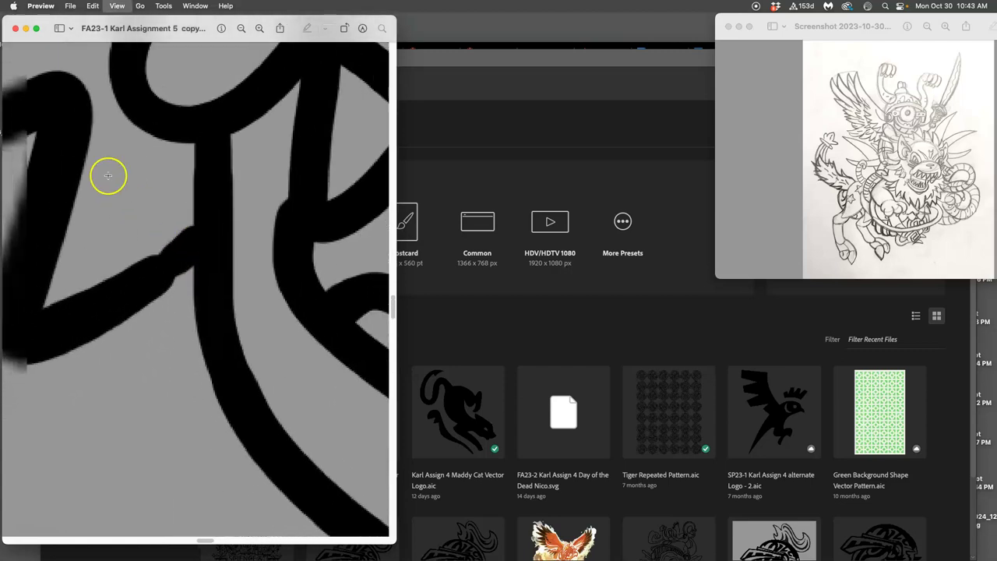
{"action": "scroll", "coordinate": [41, 58], "scroll_direction": "down", "scroll_amount": 3}
{"action": "left_click", "coordinate": [15, 28]}
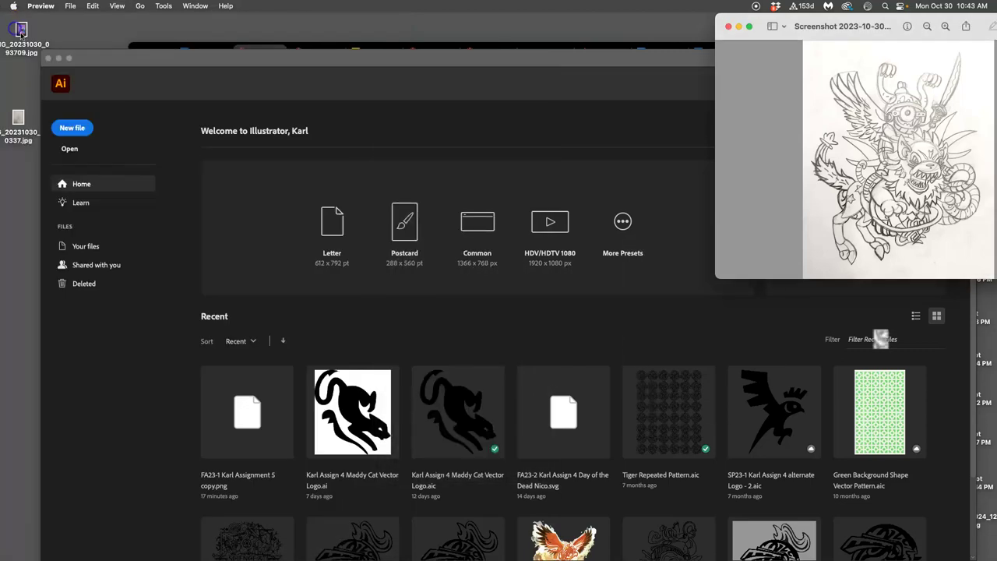
Step: Minimise the Illustrator window and open the Assignment 5 copy PNG from the desktop in Illustrator
{"action": "left_click", "coordinate": [58, 59]}
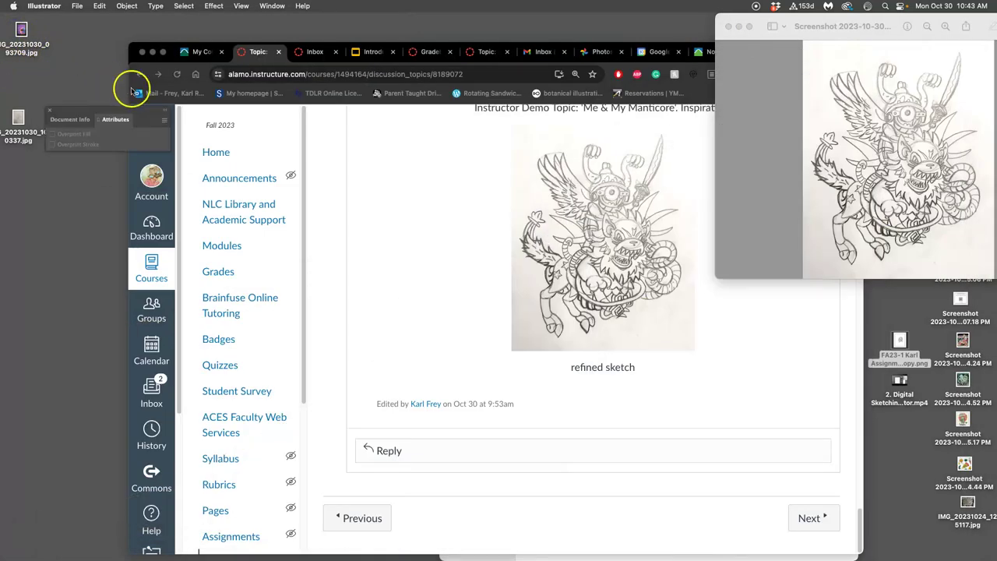
{"action": "left_click", "coordinate": [909, 444]}
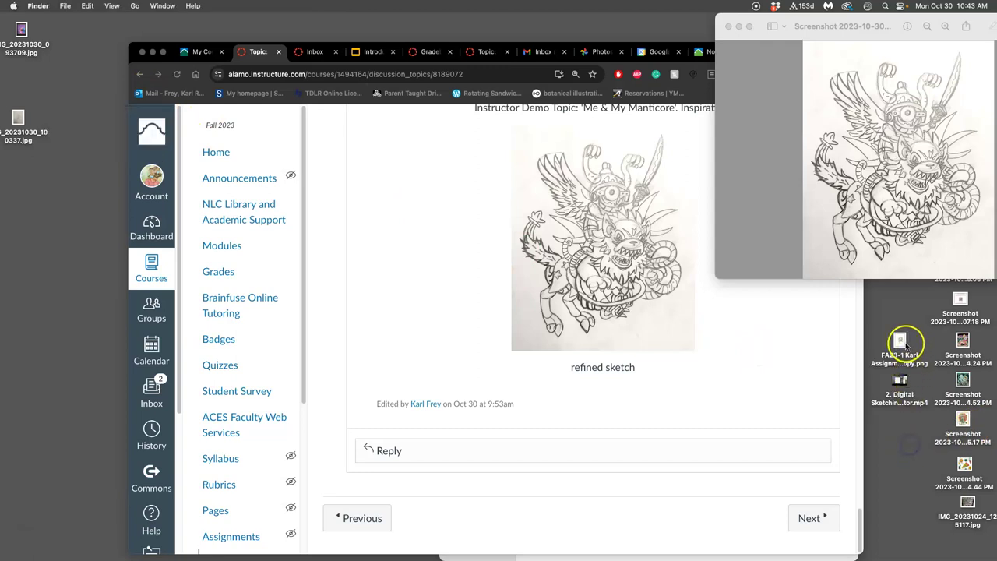
{"action": "left_click_drag", "start_coordinate": [903, 344], "coordinate": [17, 164]}
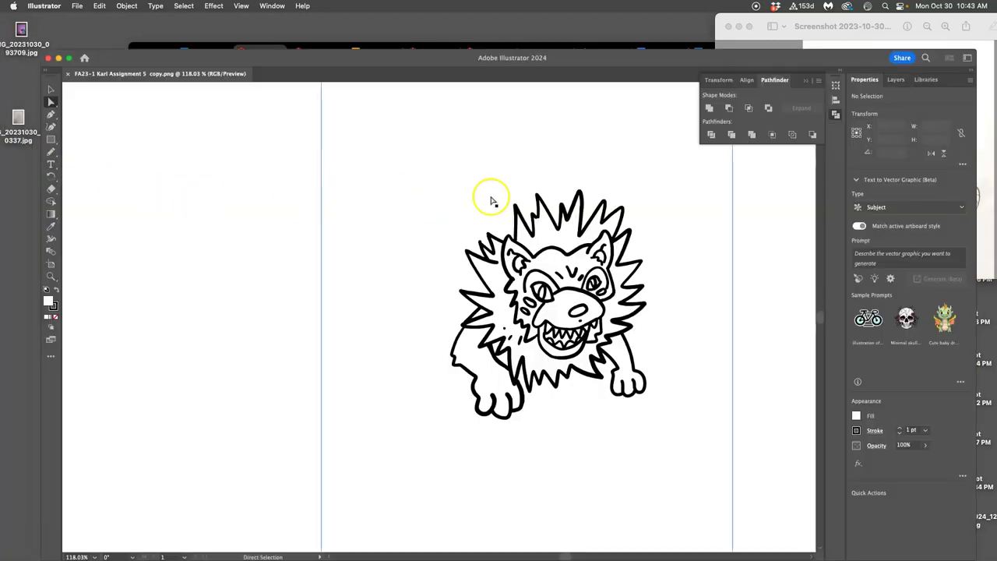
Step: Select the creature image and trace it with the Black and White Logo Image Trace preset
{"action": "left_click", "coordinate": [568, 220]}
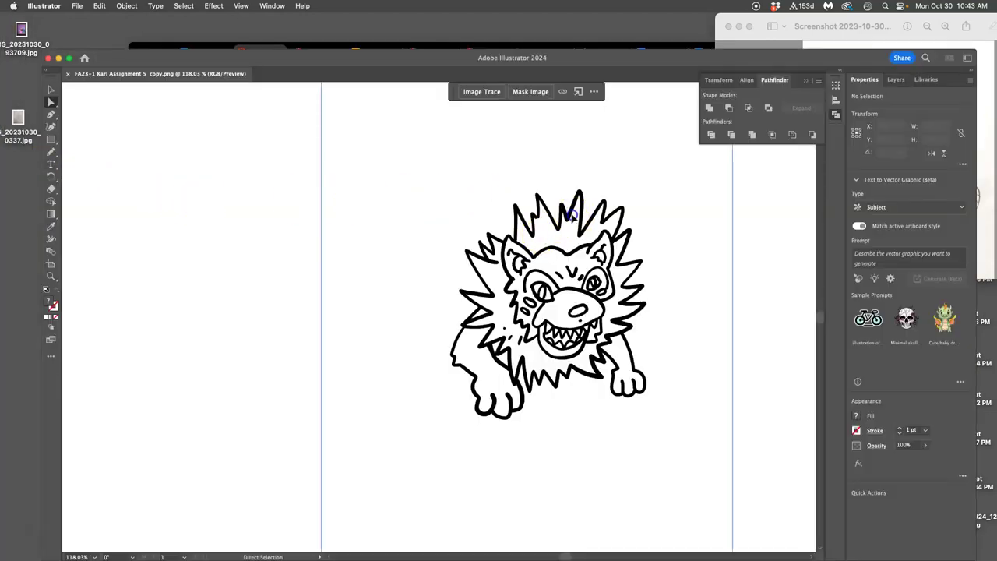
{"action": "left_click", "coordinate": [895, 81]}
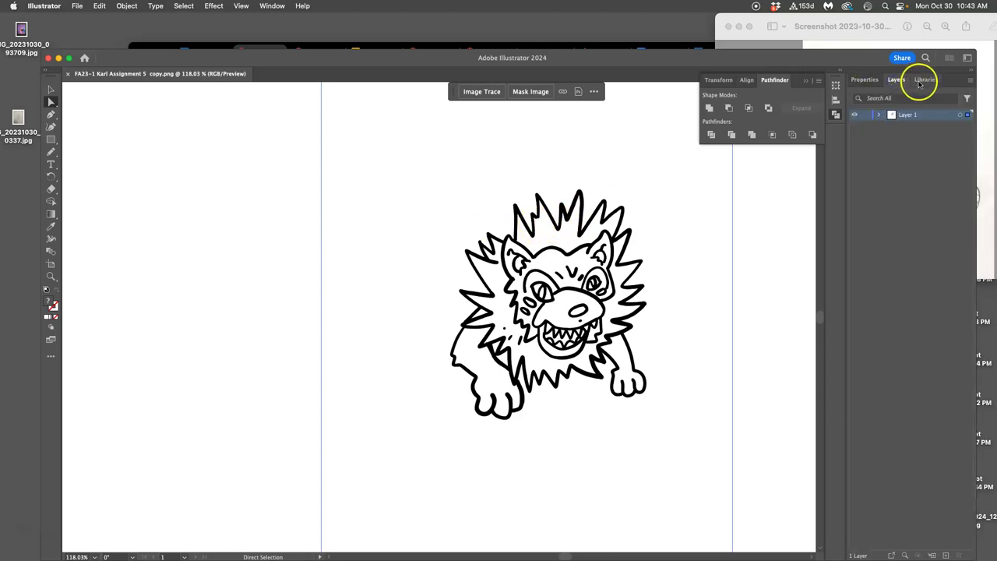
{"action": "left_click", "coordinate": [865, 80]}
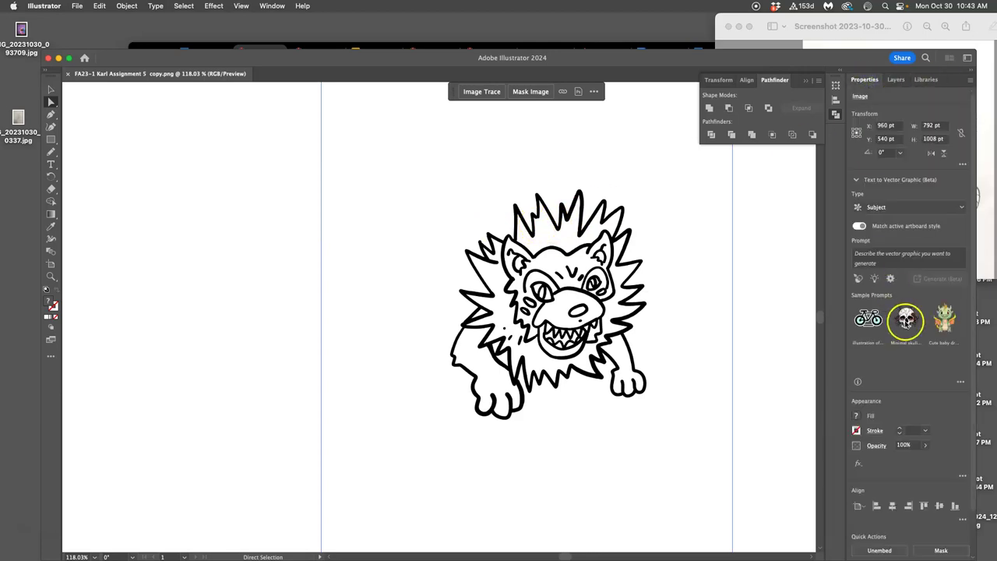
{"action": "scroll", "coordinate": [907, 335], "scroll_direction": "down", "scroll_amount": 2}
{"action": "mouse_move", "coordinate": [904, 545]}
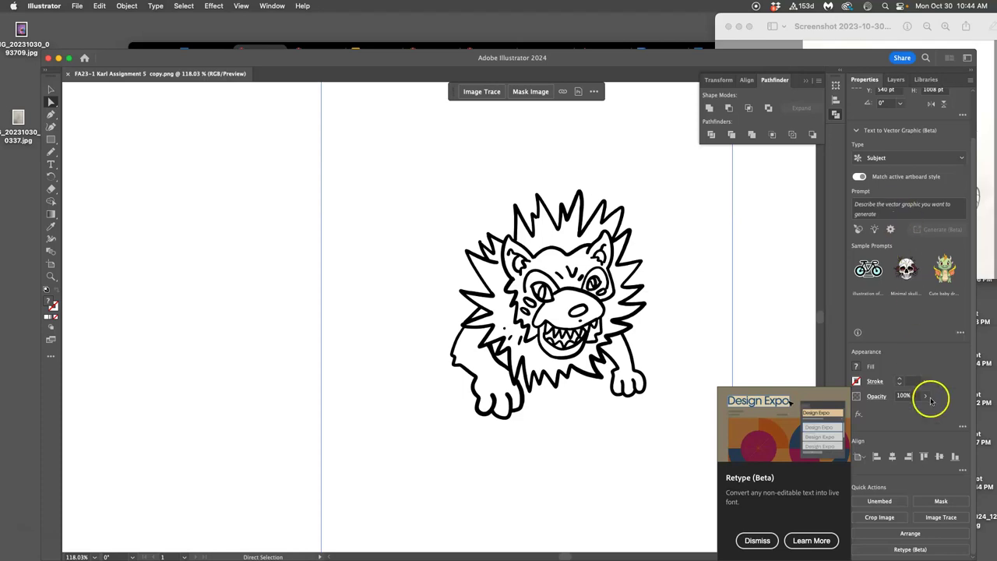
{"action": "left_click", "coordinate": [940, 519]}
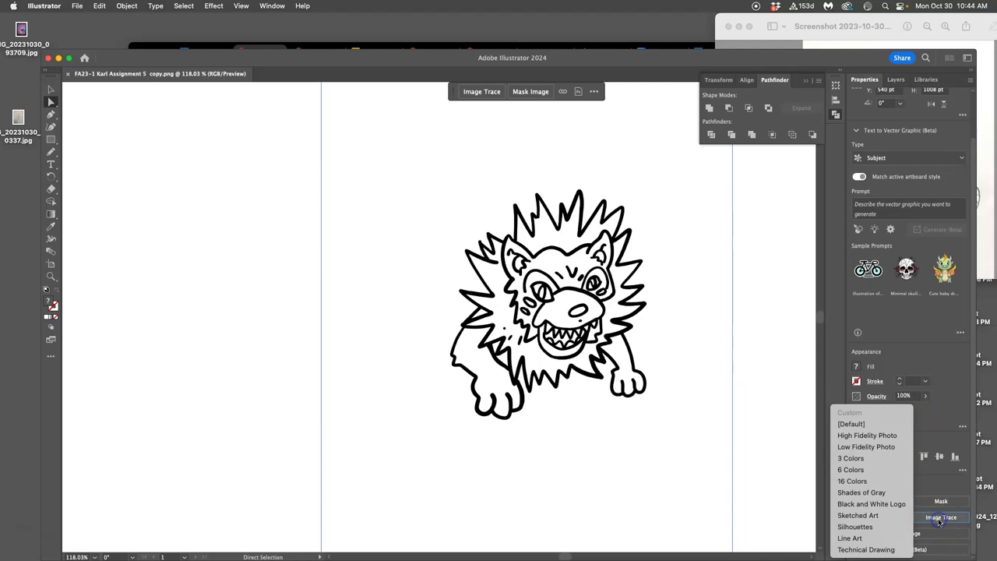
{"action": "left_click", "coordinate": [872, 511]}
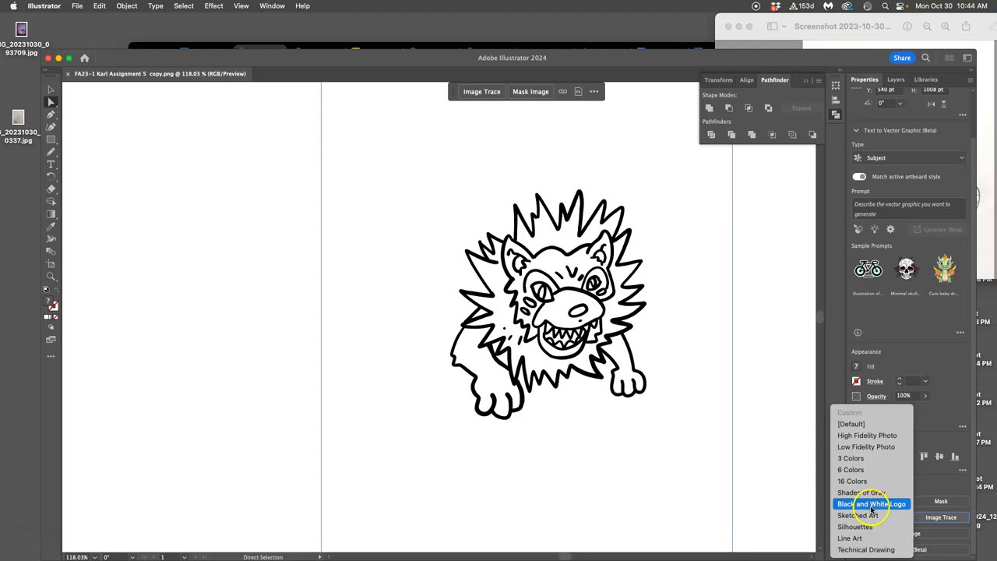
{"action": "left_click", "coordinate": [871, 505]}
{"action": "left_click", "coordinate": [588, 359]}
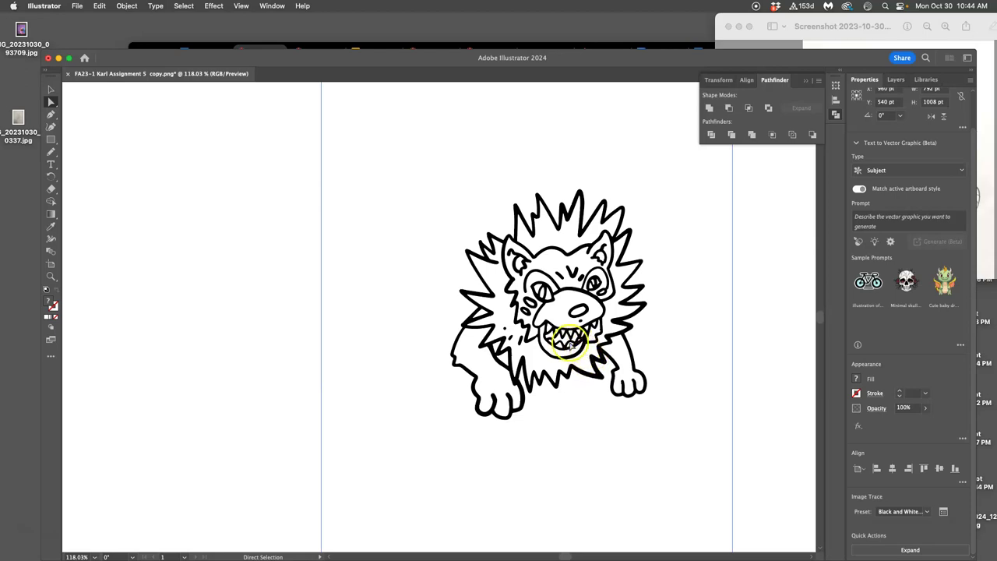
Step: Show the Image Trace settings with the advanced options expanded
{"action": "left_click", "coordinate": [943, 512]}
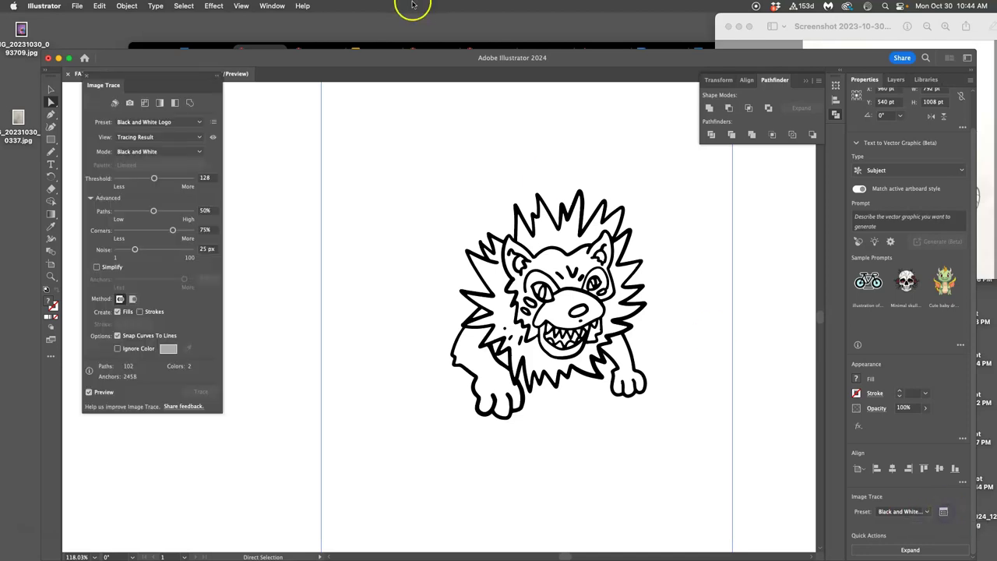
{"action": "left_click", "coordinate": [278, 6]}
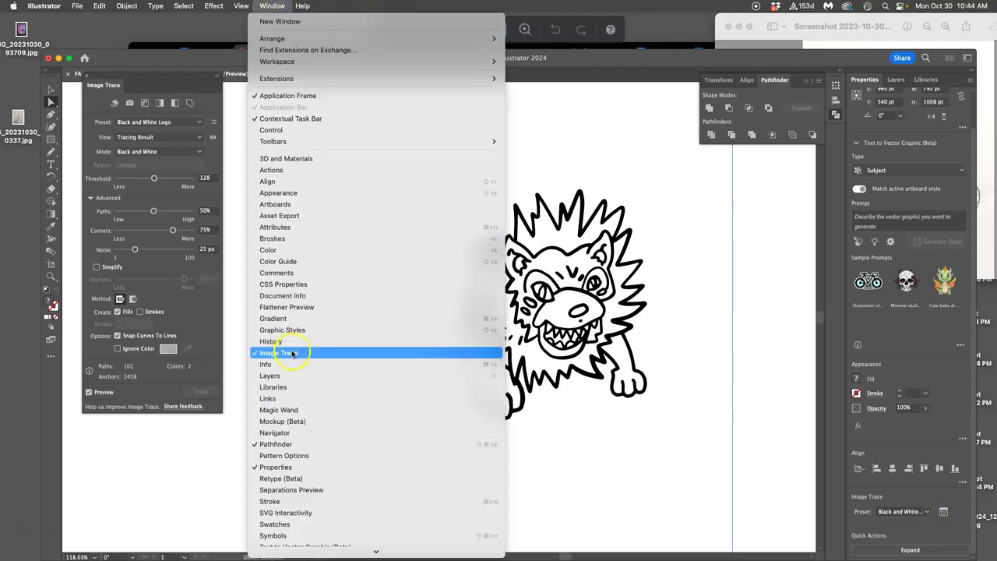
{"action": "left_click", "coordinate": [201, 313]}
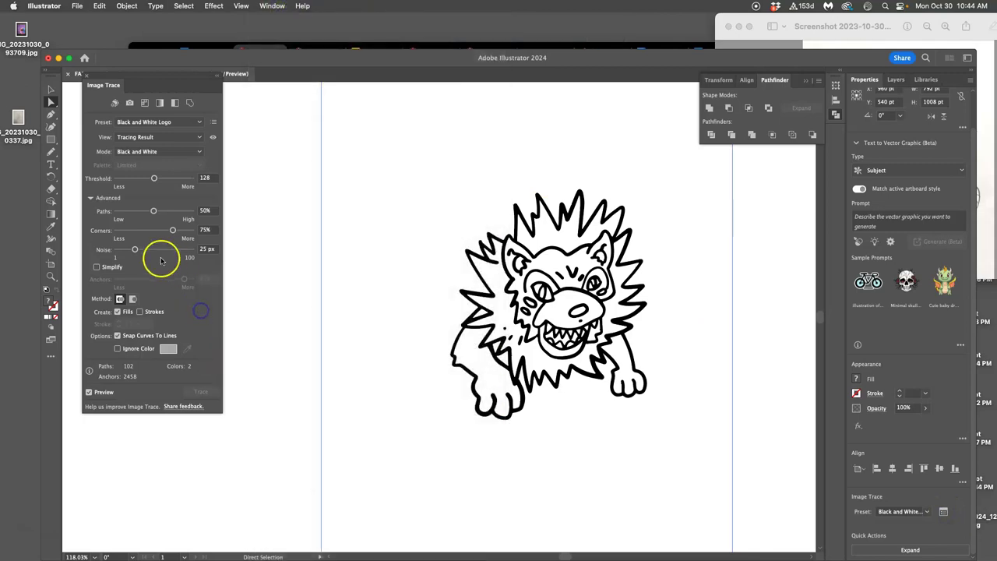
{"action": "left_click", "coordinate": [91, 199]}
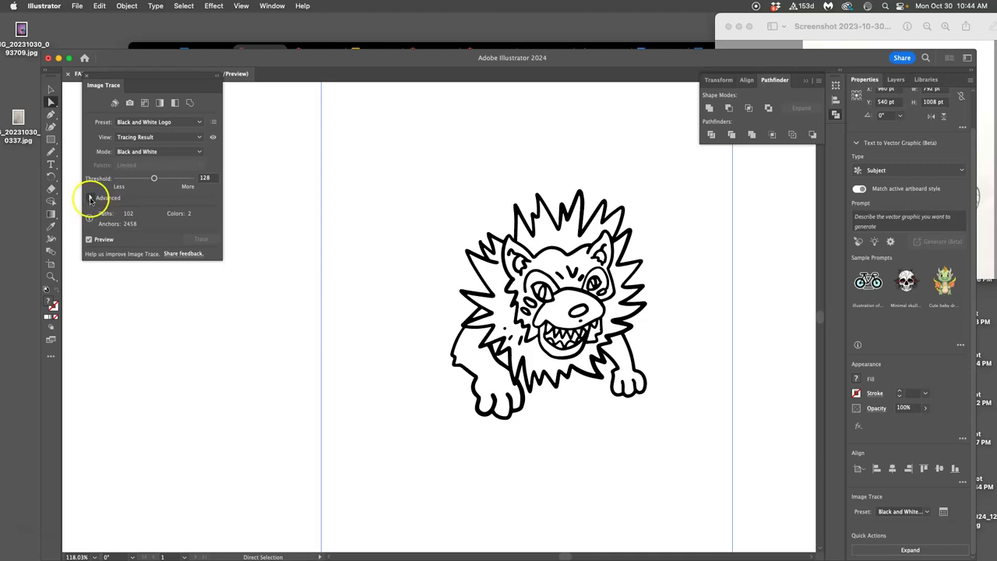
{"action": "left_click", "coordinate": [91, 199]}
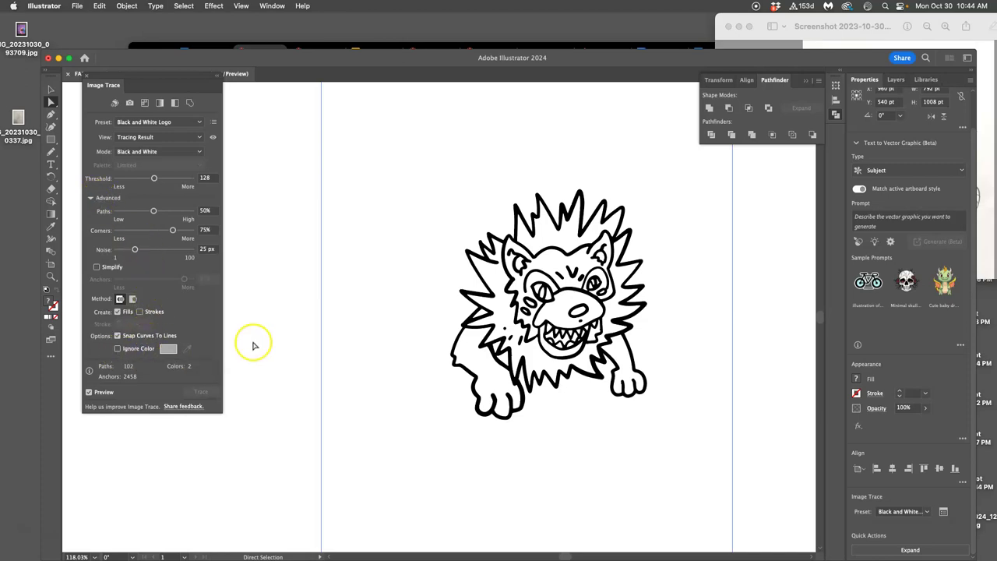
Step: Move the traced creature image sideways so it sits mostly beyond the artboard's right edge
{"action": "scroll", "coordinate": [253, 346], "scroll_direction": "right", "scroll_amount": 3}
{"action": "key", "text": "super+minus"}
{"action": "key", "text": "super+minus"}
{"action": "key", "text": "super+minus"}
{"action": "mouse_move", "coordinate": [423, 252]}
{"action": "left_mouse_down"}
{"action": "mouse_move", "coordinate": [442, 143]}
{"action": "mouse_move", "coordinate": [492, 156]}
{"action": "mouse_move", "coordinate": [574, 134]}
{"action": "mouse_move", "coordinate": [750, 220]}
{"action": "mouse_move", "coordinate": [715, 289]}
{"action": "left_mouse_up"}
{"action": "scroll", "coordinate": [716, 289], "scroll_direction": "right", "scroll_amount": 3}
{"action": "scroll", "coordinate": [653, 273], "scroll_direction": "right", "scroll_amount": 2}
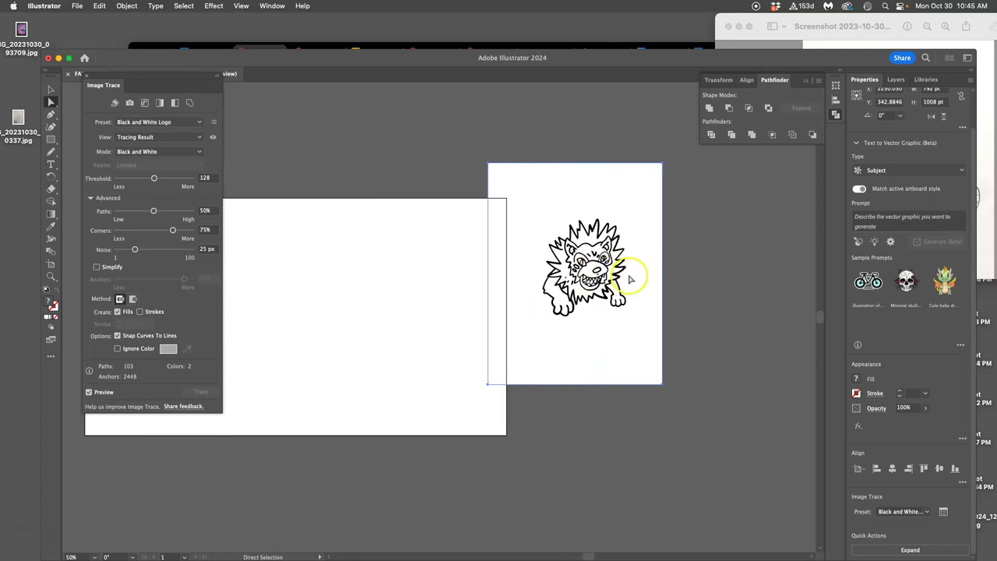
Step: Set the tracing to ignore white, keeping only the creature's black lines over a transparent background
{"action": "key", "text": "super+="}
{"action": "key", "text": "super+="}
{"action": "key", "text": "super+="}
{"action": "key", "text": "super+="}
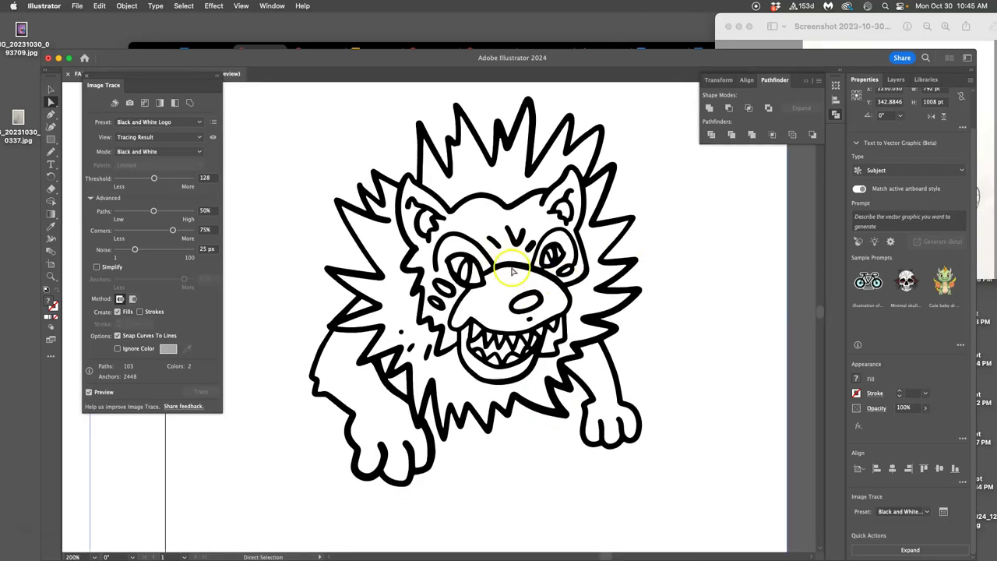
{"action": "scroll", "coordinate": [511, 272], "scroll_direction": "down", "scroll_amount": 1}
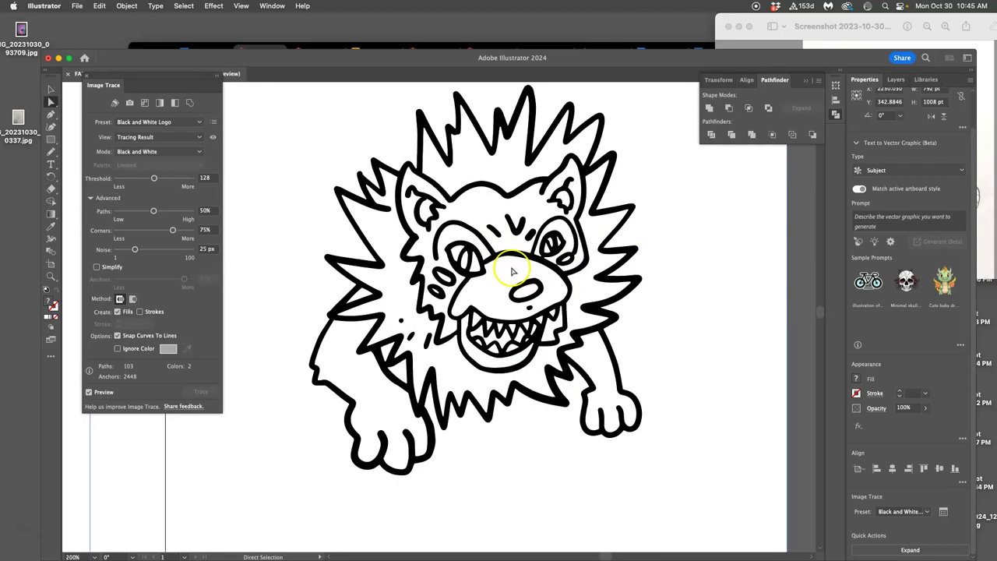
{"action": "left_click", "coordinate": [116, 349]}
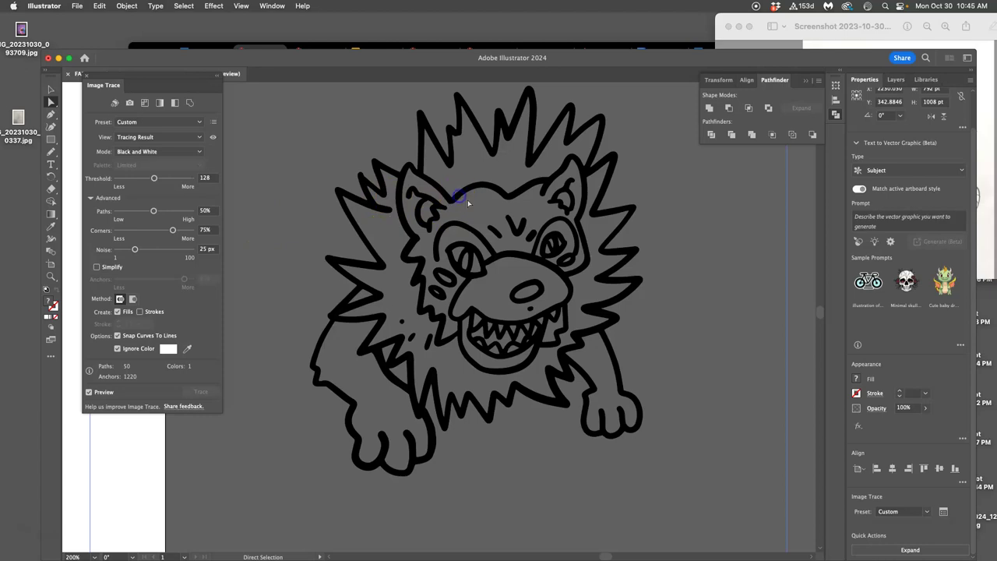
Step: Examine the traced line edges at up to 3200% magnification to check their smoothness
{"action": "key", "text": "super+="}
{"action": "key", "text": "super+="}
{"action": "key", "text": "super+="}
{"action": "key", "text": "super+="}
{"action": "key", "text": "super+="}
{"action": "key", "text": "super+="}
{"action": "key", "text": "super+="}
{"action": "key", "text": "super+="}
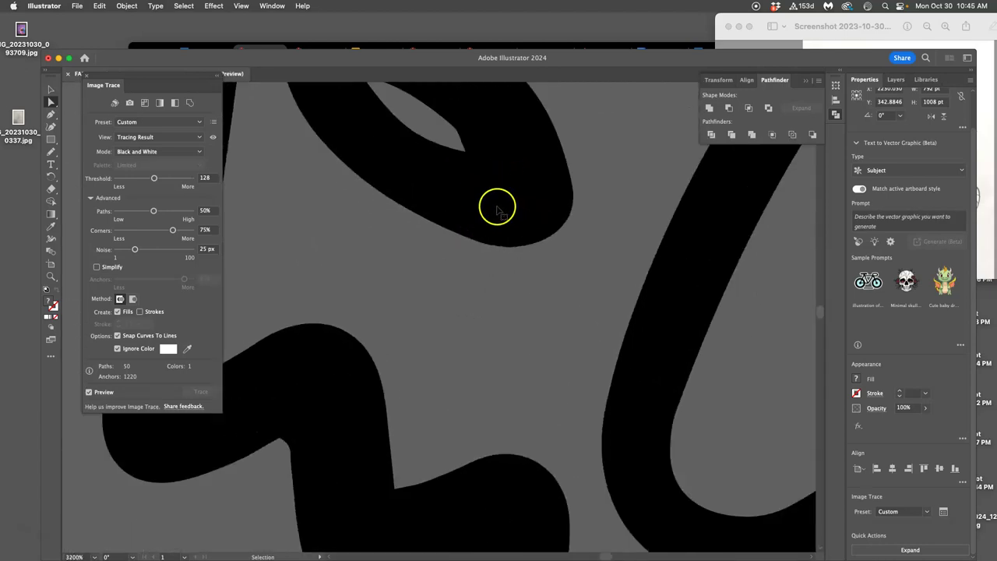
{"action": "mouse_move", "coordinate": [497, 209]}
{"action": "left_mouse_down"}
{"action": "mouse_move", "coordinate": [548, 250]}
{"action": "mouse_move", "coordinate": [494, 306]}
{"action": "mouse_move", "coordinate": [558, 310]}
{"action": "mouse_move", "coordinate": [562, 300]}
{"action": "left_mouse_up"}
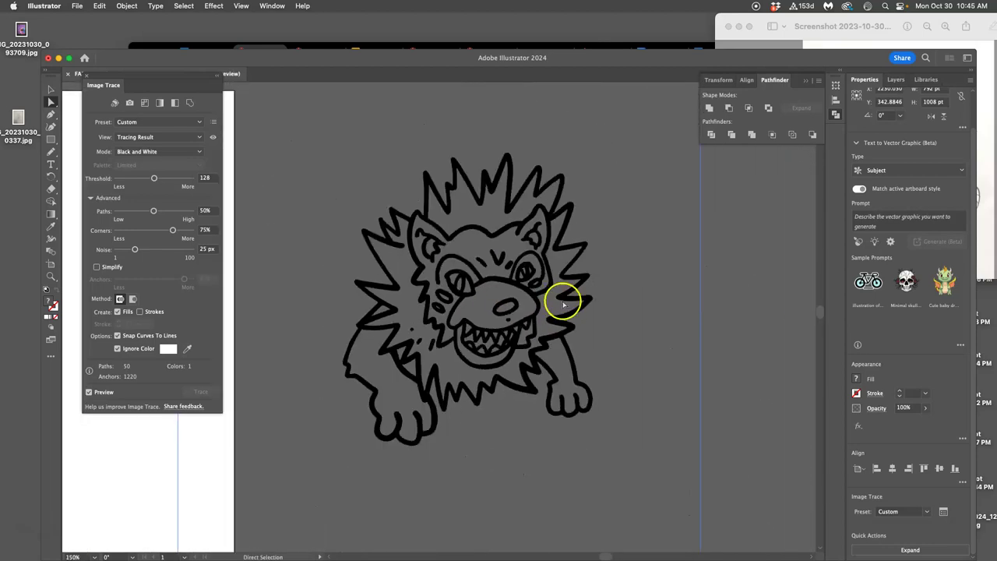
Step: Expand the creature tracing into editable vector paths and inspect the anchor points around the snout
{"action": "left_click", "coordinate": [910, 550]}
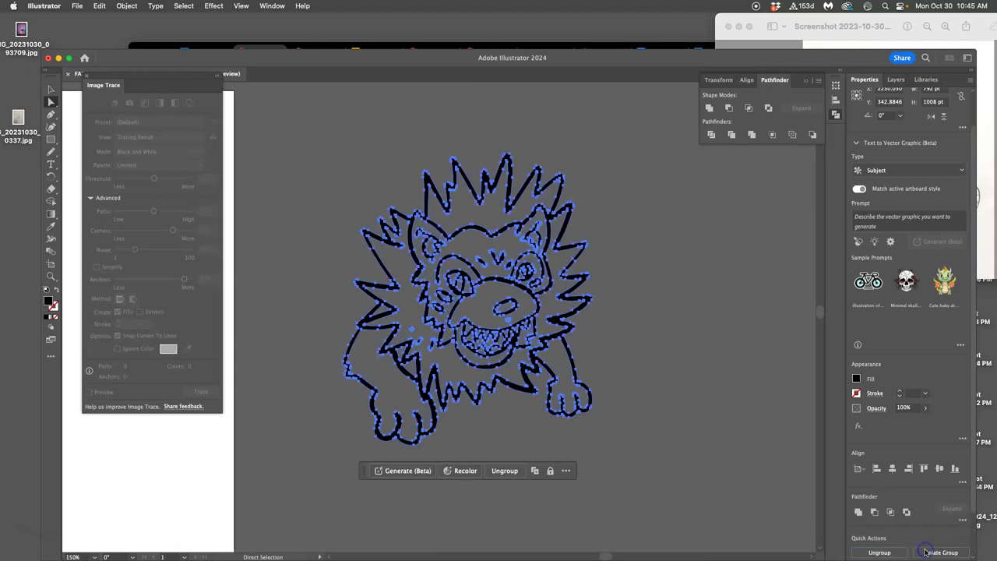
{"action": "scroll", "coordinate": [527, 333], "scroll_direction": "up", "scroll_amount": 10}
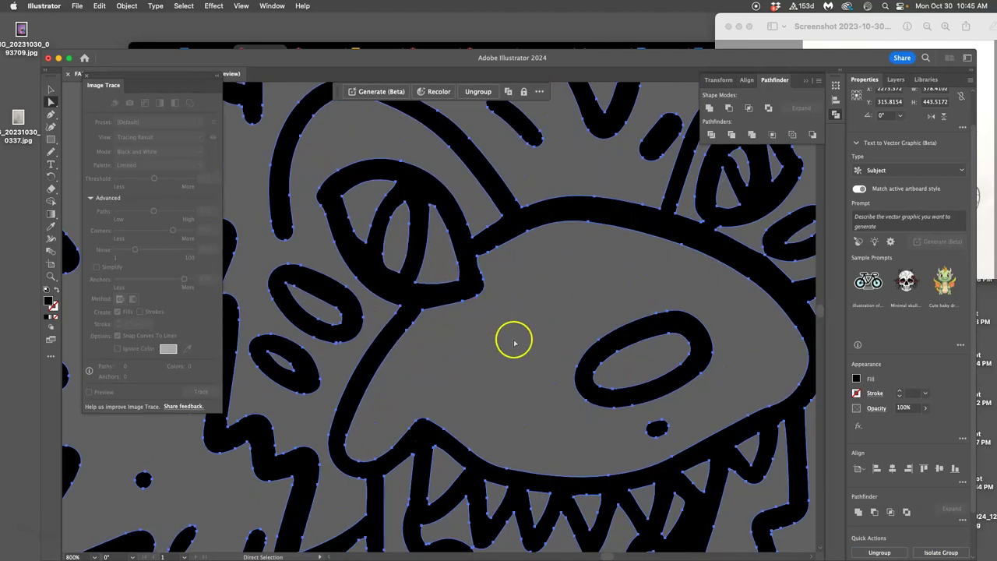
Step: Redraw the rounded end of the mane stroke beside the ear into a sharp point with the Pencil tool at smooth fidelity
{"action": "scroll", "coordinate": [469, 332], "scroll_direction": "down", "scroll_amount": 5}
{"action": "scroll", "coordinate": [468, 333], "scroll_direction": "left", "scroll_amount": 8}
{"action": "scroll", "coordinate": [448, 339], "scroll_direction": "up", "scroll_amount": 6}
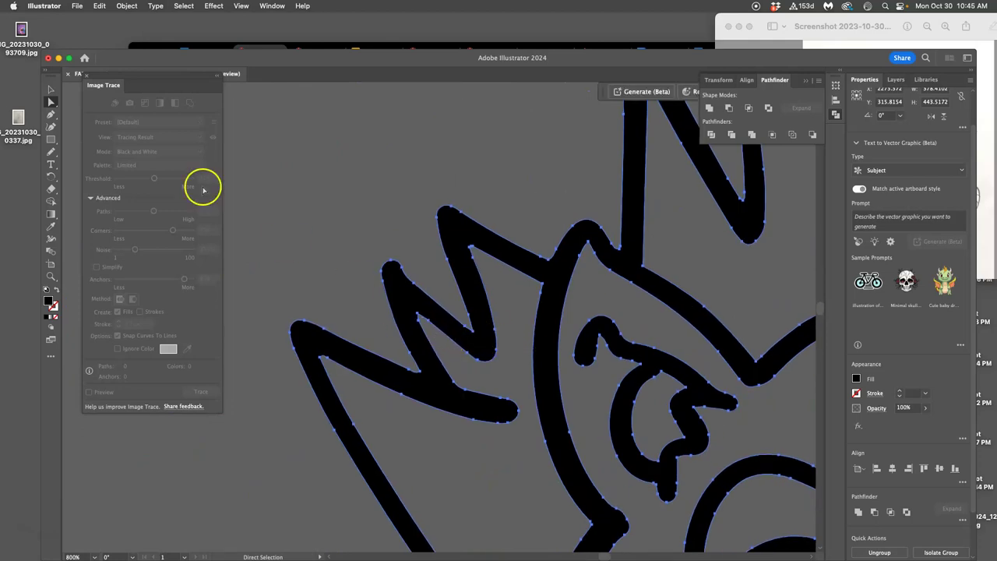
{"action": "left_click", "coordinate": [51, 153]}
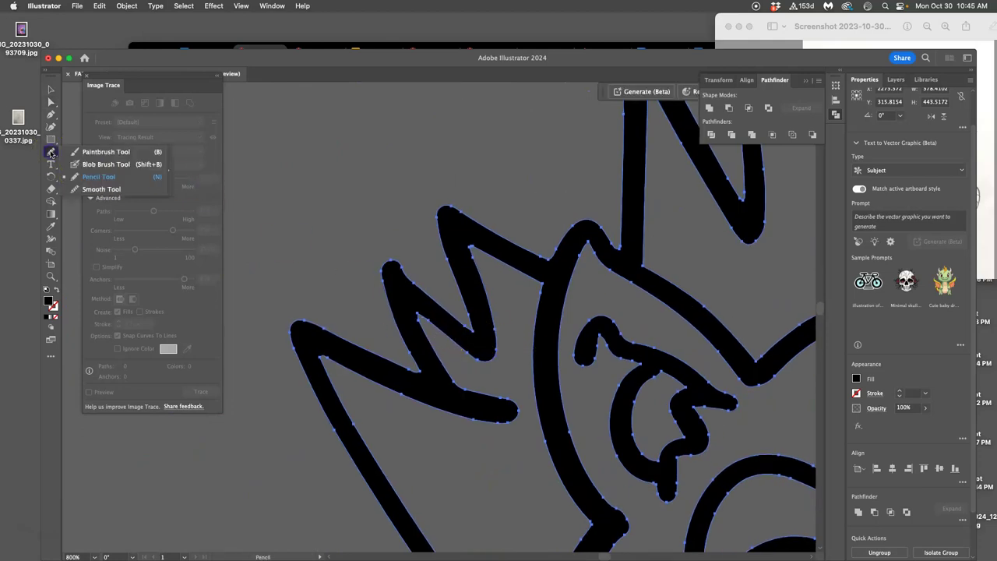
{"action": "double_click", "coordinate": [51, 152]}
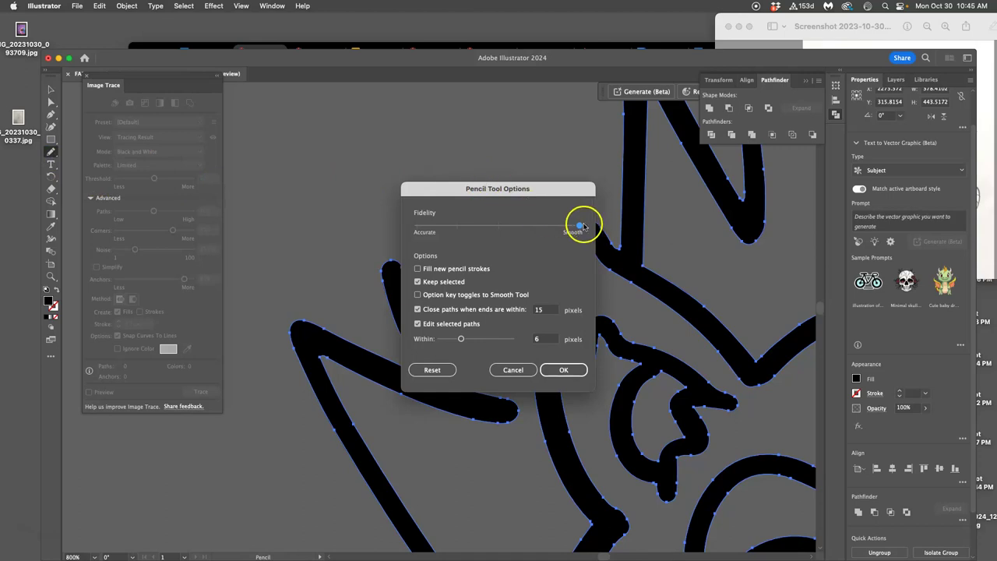
{"action": "left_click", "coordinate": [577, 374]}
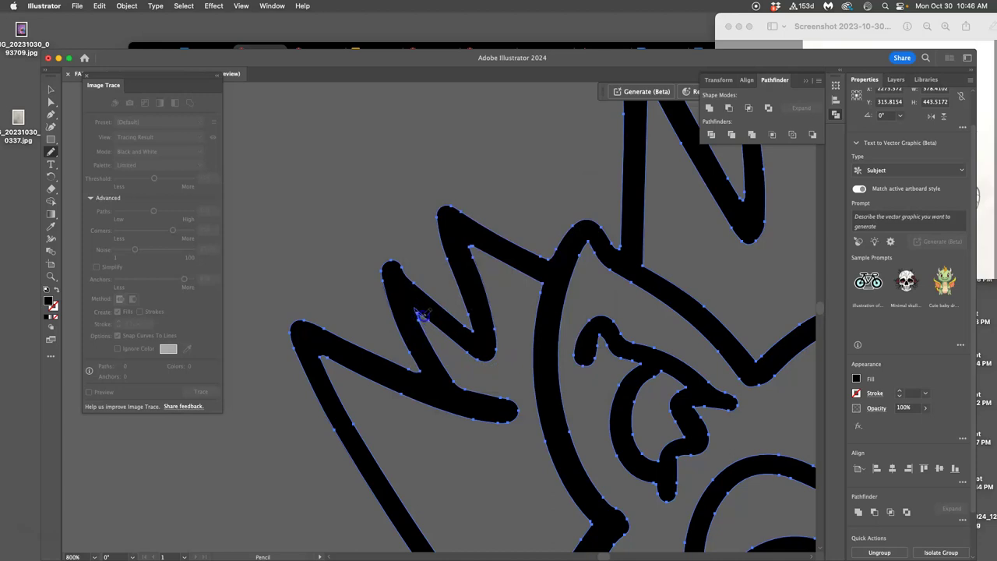
{"action": "mouse_move", "coordinate": [430, 323]}
{"action": "left_mouse_down"}
{"action": "mouse_move", "coordinate": [464, 350]}
{"action": "mouse_move", "coordinate": [520, 347]}
{"action": "mouse_move", "coordinate": [522, 326]}
{"action": "mouse_move", "coordinate": [487, 262]}
{"action": "mouse_move", "coordinate": [462, 387]}
{"action": "left_mouse_up"}
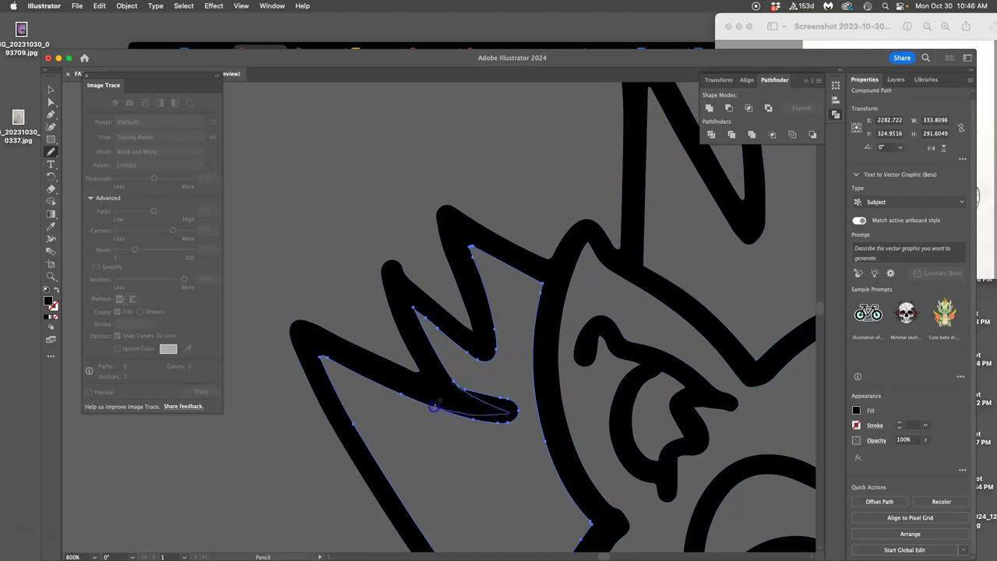
{"action": "left_click_drag", "start_coordinate": [428, 403], "coordinate": [426, 404]}
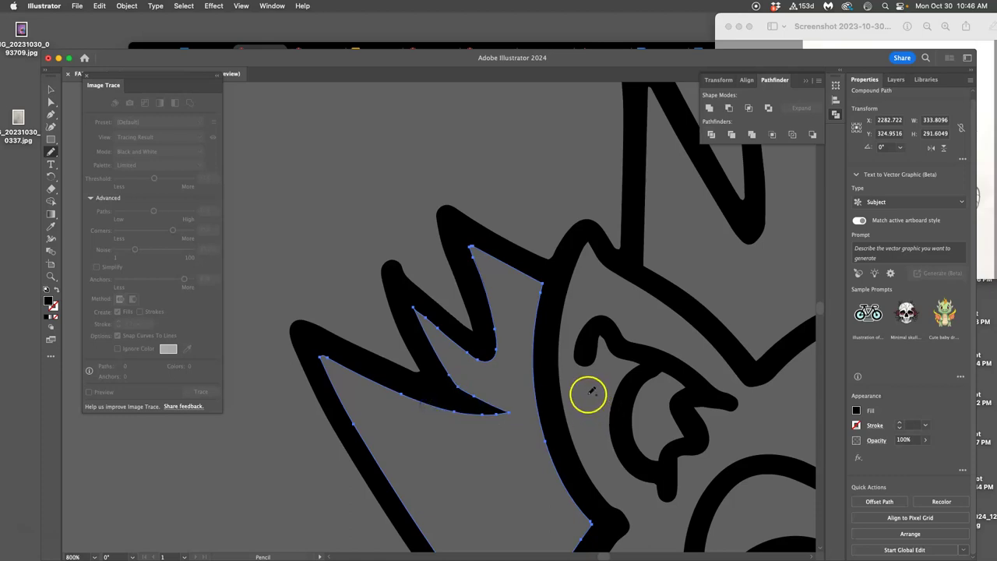
Step: Try deleting the inner outline path of the mane, restore it, and deselect the artwork
{"action": "scroll", "coordinate": [588, 395], "scroll_direction": "down", "scroll_amount": 5}
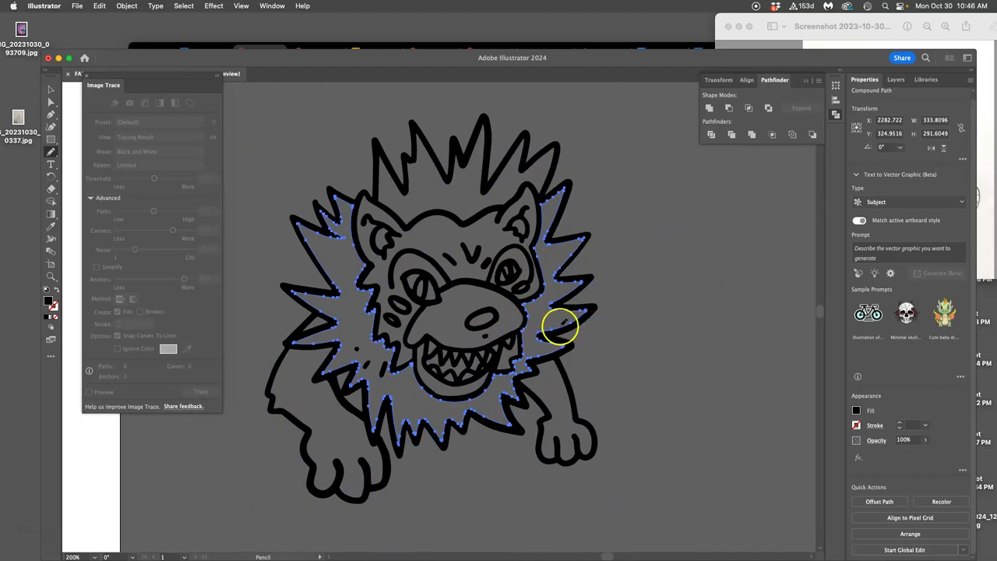
{"action": "key", "text": "Delete"}
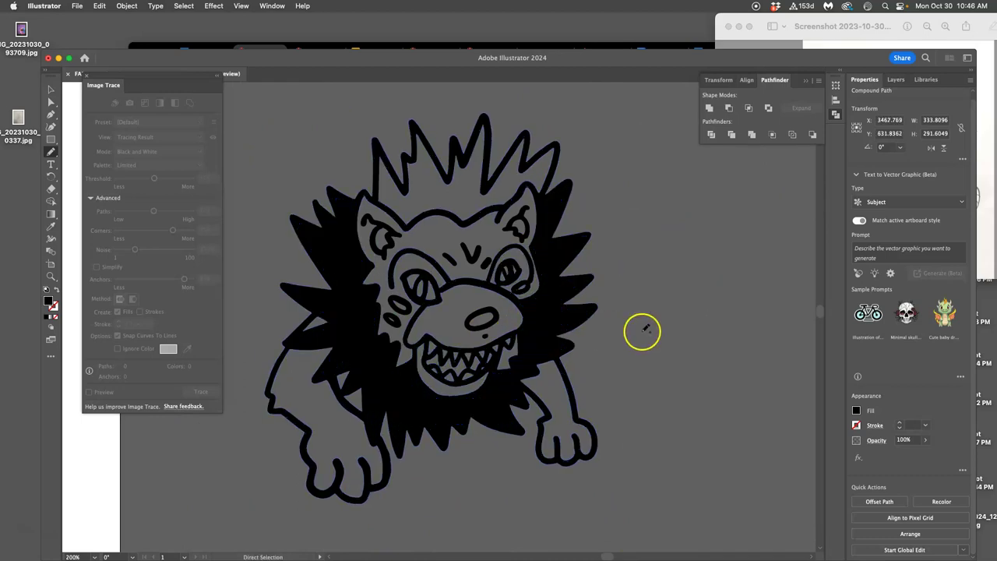
{"action": "key", "text": "super+z"}
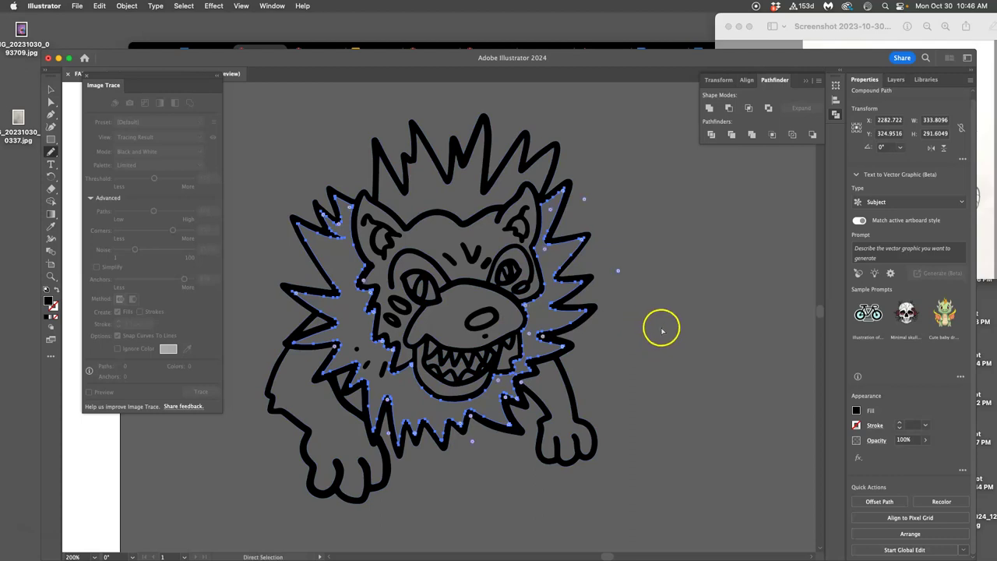
{"action": "left_click", "coordinate": [661, 330], "text": "super"}
Step: Examine the whole traced creature beside the artboard at reduced magnification down to 50%
{"action": "scroll", "coordinate": [635, 332], "scroll_direction": "left", "scroll_amount": 1}
{"action": "scroll", "coordinate": [636, 332], "scroll_direction": "left", "scroll_amount": 3}
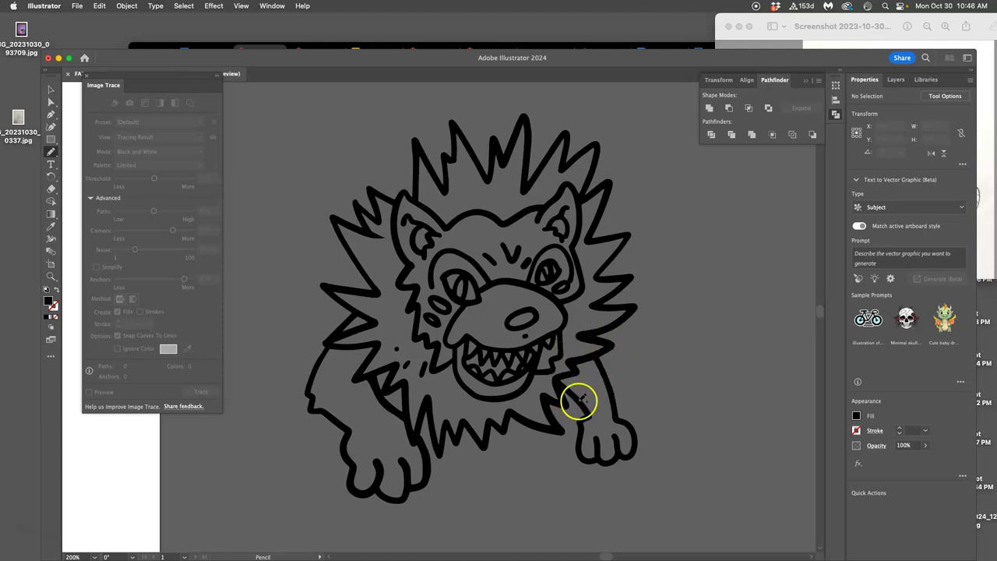
{"action": "scroll", "coordinate": [493, 352], "scroll_direction": "left", "scroll_amount": 3}
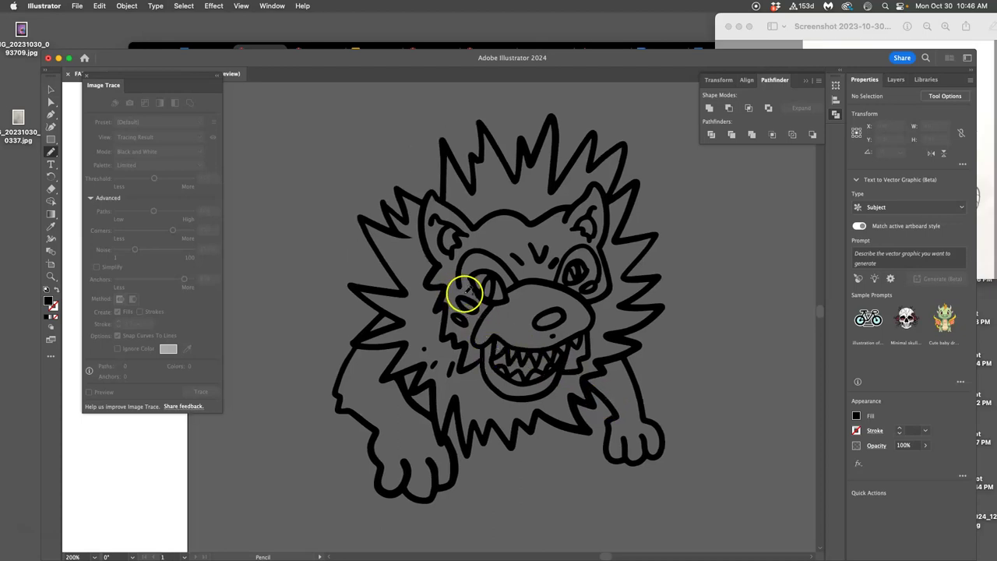
{"action": "key", "text": "super+minus"}
{"action": "key", "text": "super+minus"}
{"action": "key", "text": "super+minus"}
{"action": "key", "text": "super+minus"}
{"action": "key", "text": "n"}
{"action": "scroll", "coordinate": [472, 249], "scroll_direction": "left", "scroll_amount": 5}
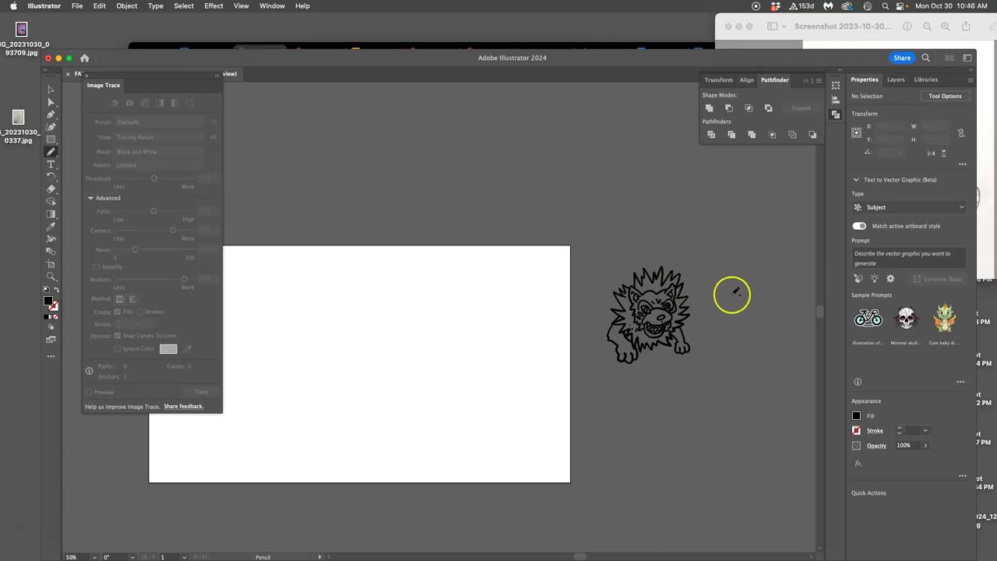
Step: Close the Image Trace panel and the traced creature document
{"action": "left_click", "coordinate": [85, 77]}
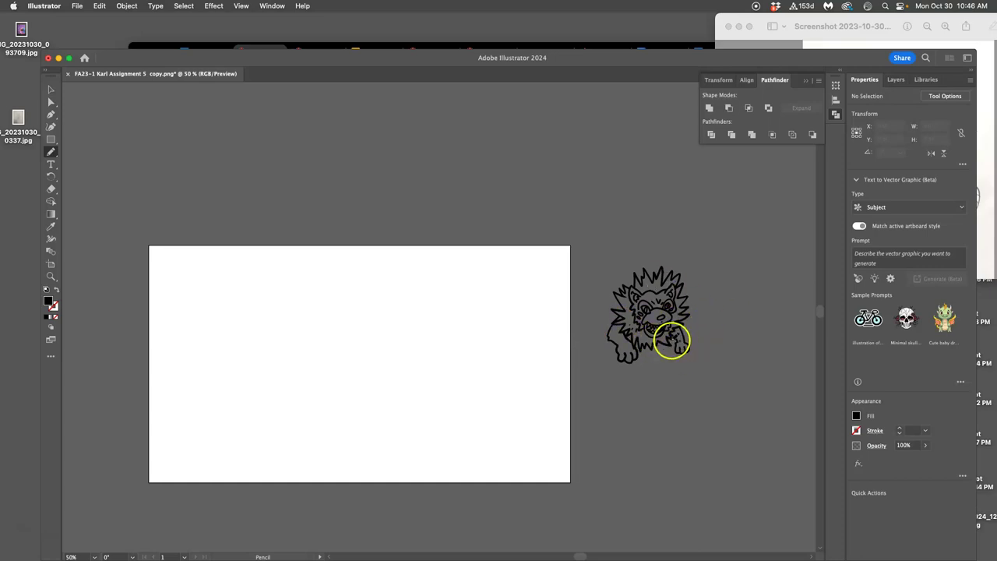
{"action": "left_click", "coordinate": [68, 75]}
{"action": "left_click", "coordinate": [512, 331]}
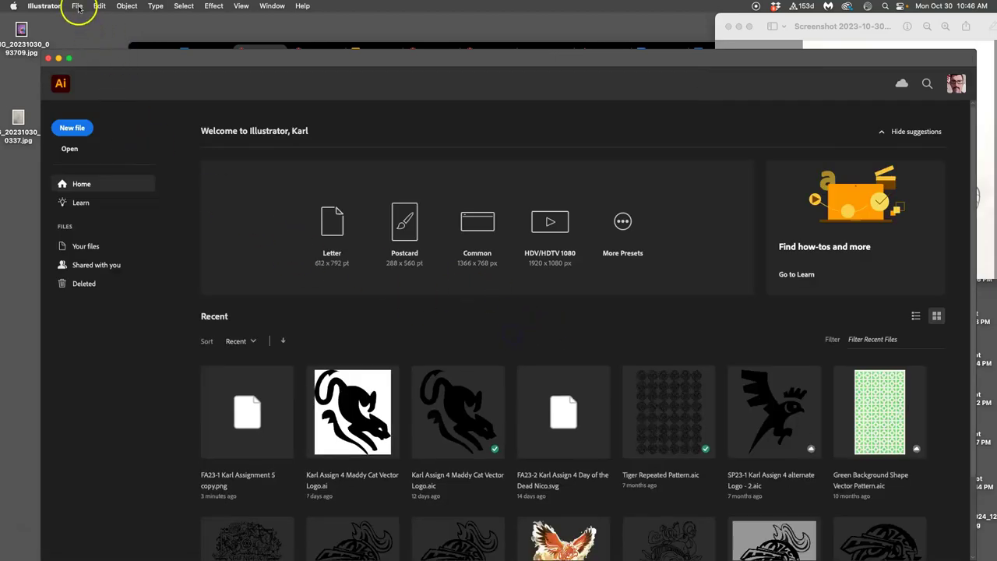
Step: Locate the manticore sketch screenshot on the desktop, check it in Preview, and open the image file in Illustrator
{"action": "left_click", "coordinate": [58, 60]}
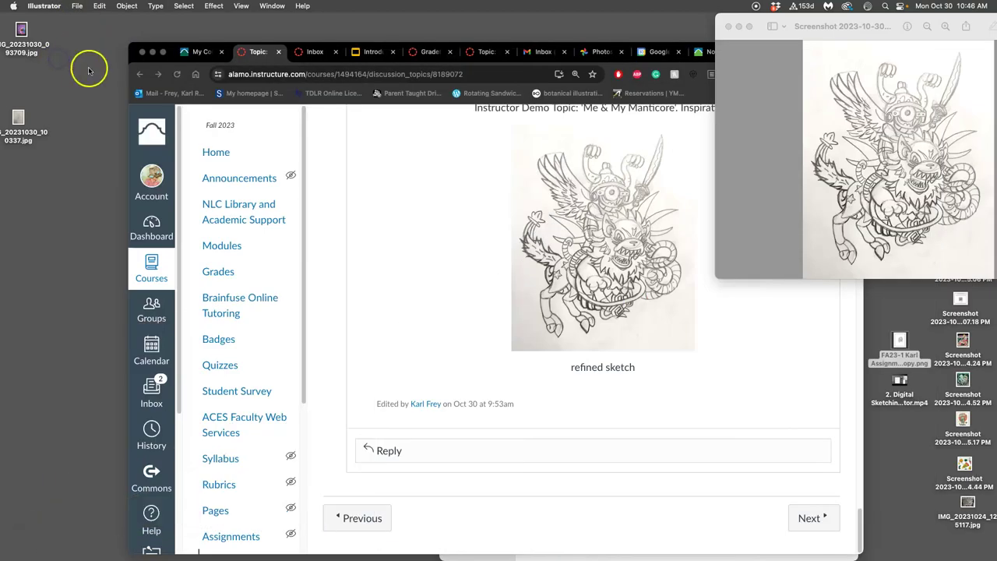
{"action": "mouse_move", "coordinate": [900, 343]}
{"action": "left_mouse_down"}
{"action": "mouse_move", "coordinate": [919, 376]}
{"action": "mouse_move", "coordinate": [902, 347]}
{"action": "left_mouse_up"}
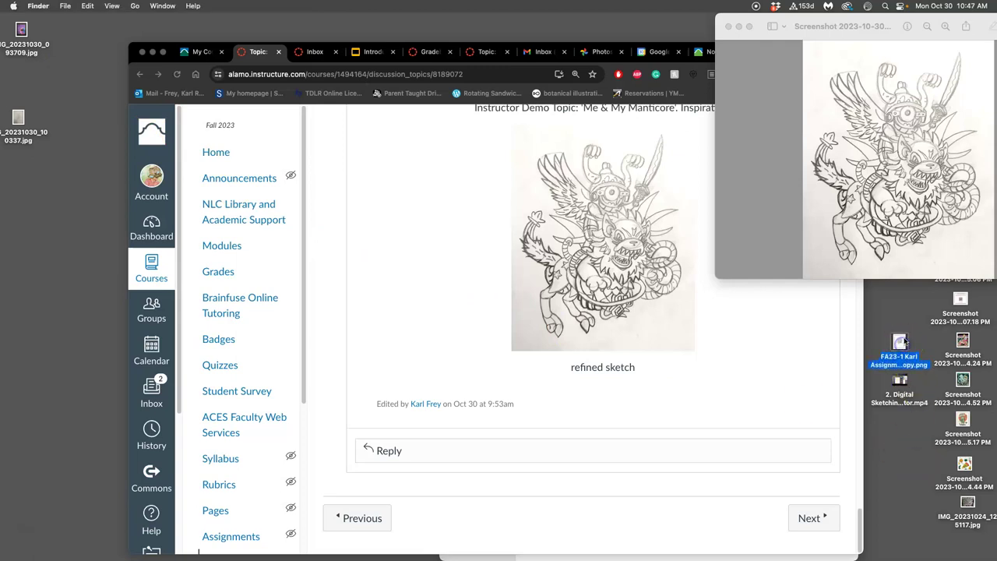
{"action": "left_click", "coordinate": [925, 327]}
{"action": "left_click", "coordinate": [908, 323]}
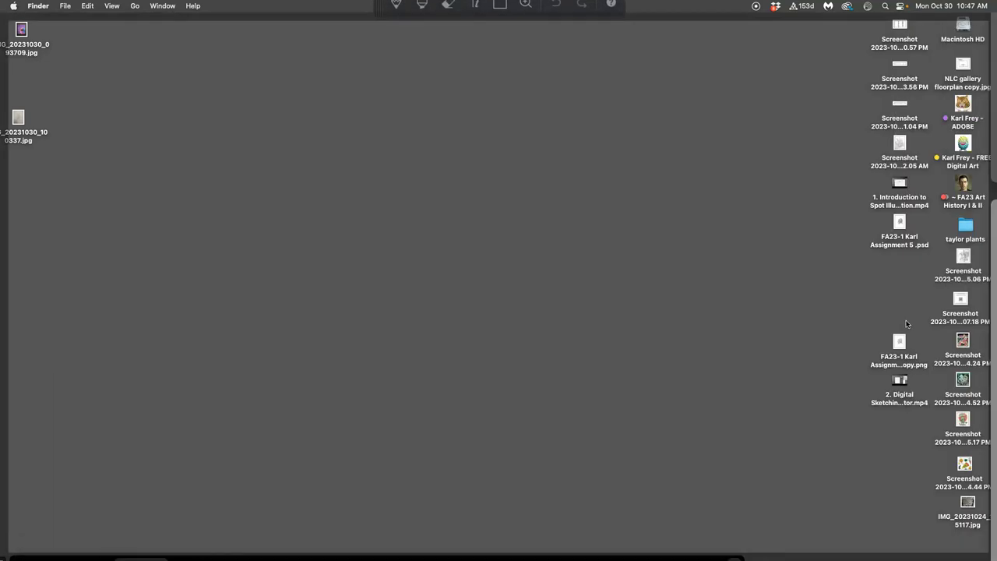
{"action": "double_click", "coordinate": [900, 146]}
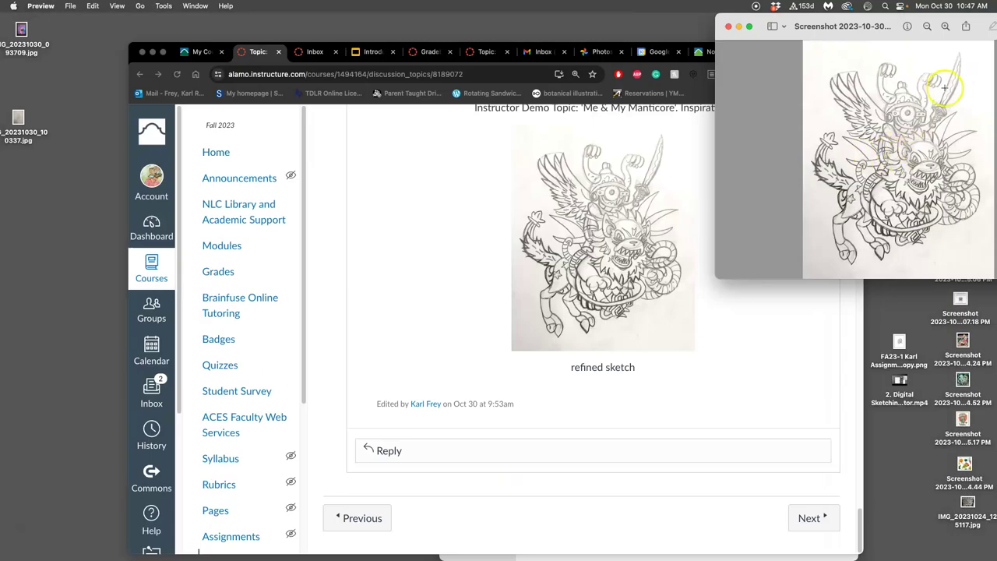
{"action": "left_click_drag", "start_coordinate": [887, 19], "coordinate": [638, 59]}
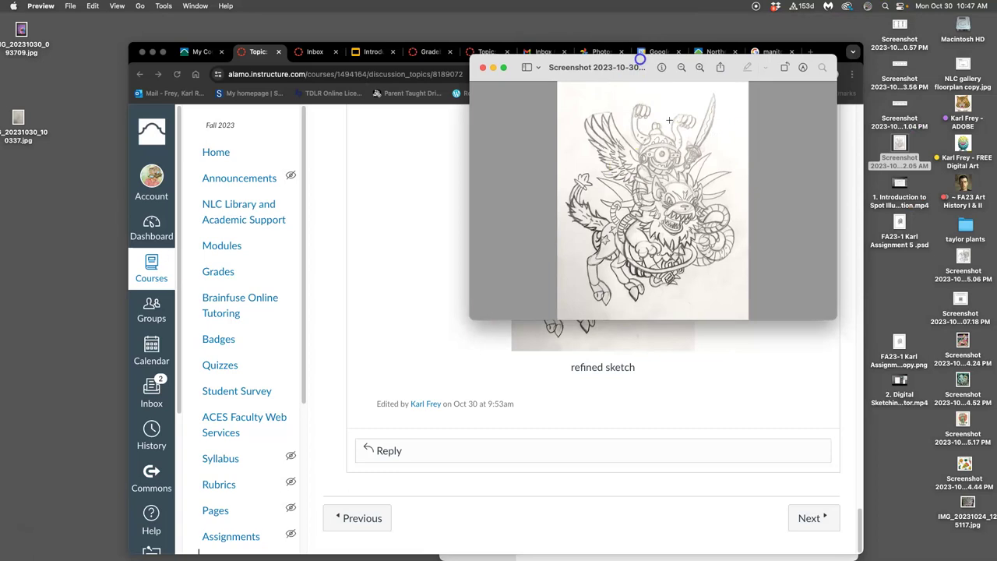
{"action": "left_click", "coordinate": [483, 68]}
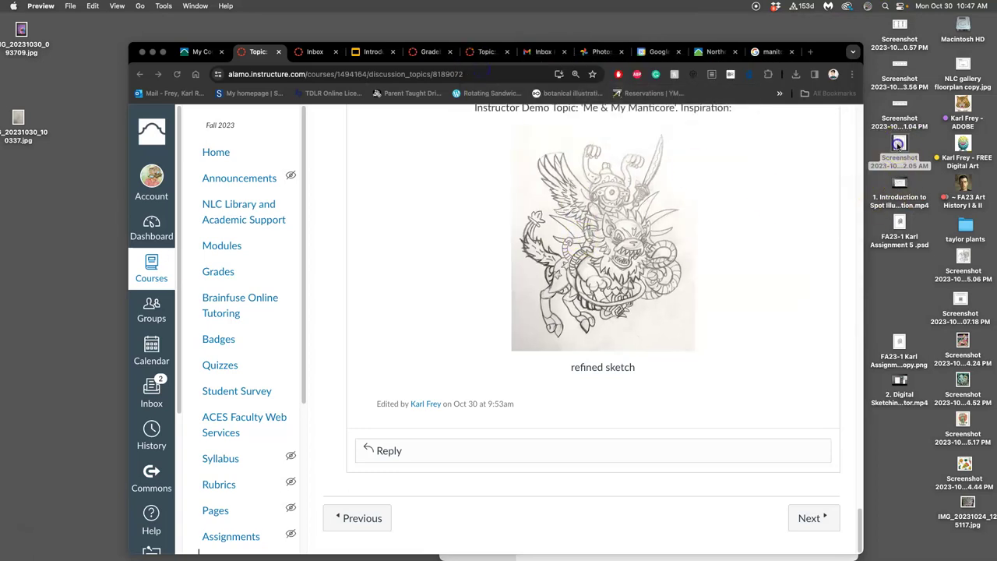
{"action": "left_click_drag", "start_coordinate": [900, 146], "coordinate": [15, 164]}
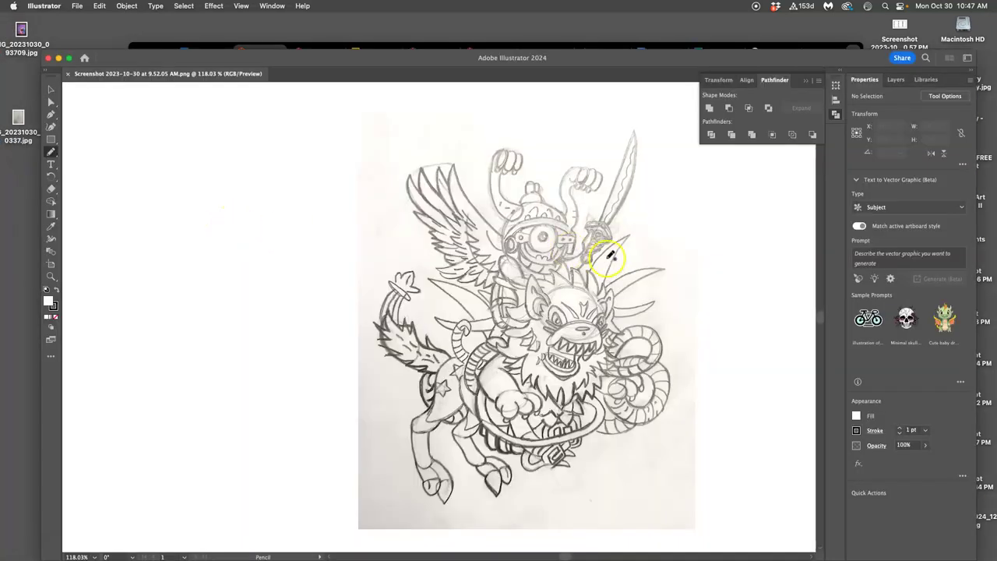
{"action": "scroll", "coordinate": [609, 254], "scroll_direction": "right", "scroll_amount": 3}
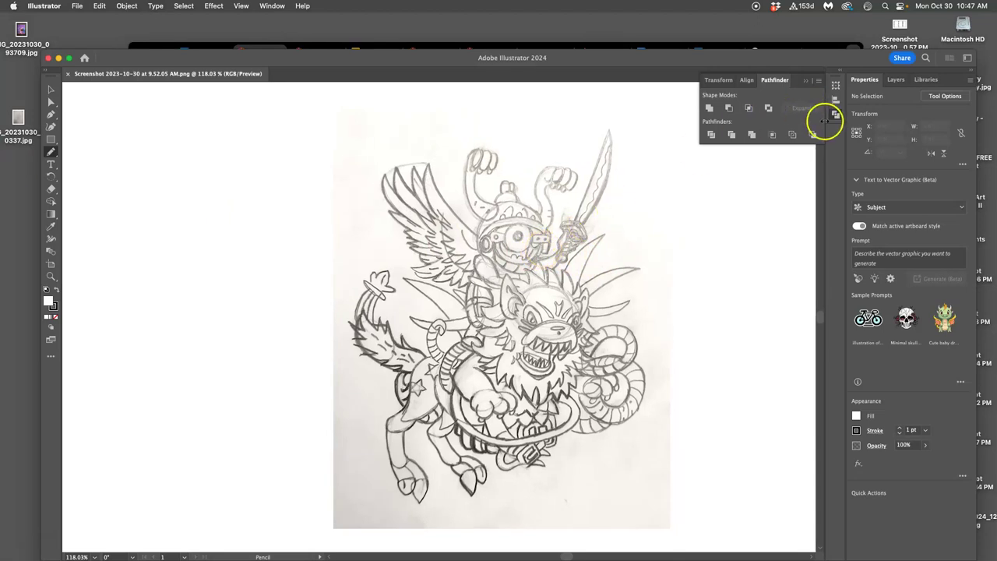
Step: Dim the images on Layer 1 to 50% in its layer options
{"action": "left_click", "coordinate": [897, 80]}
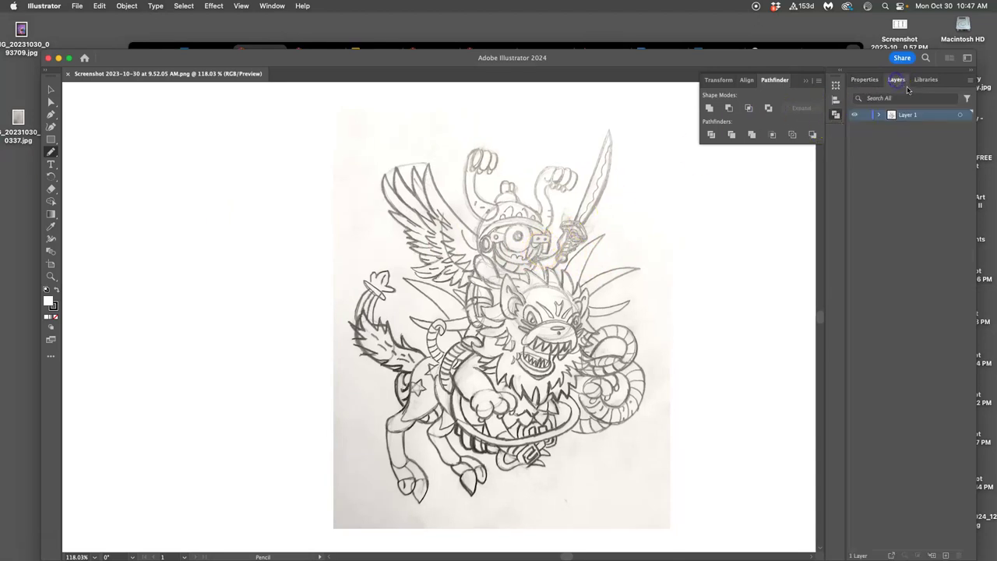
{"action": "double_click", "coordinate": [942, 117]}
{"action": "left_click", "coordinate": [486, 314]}
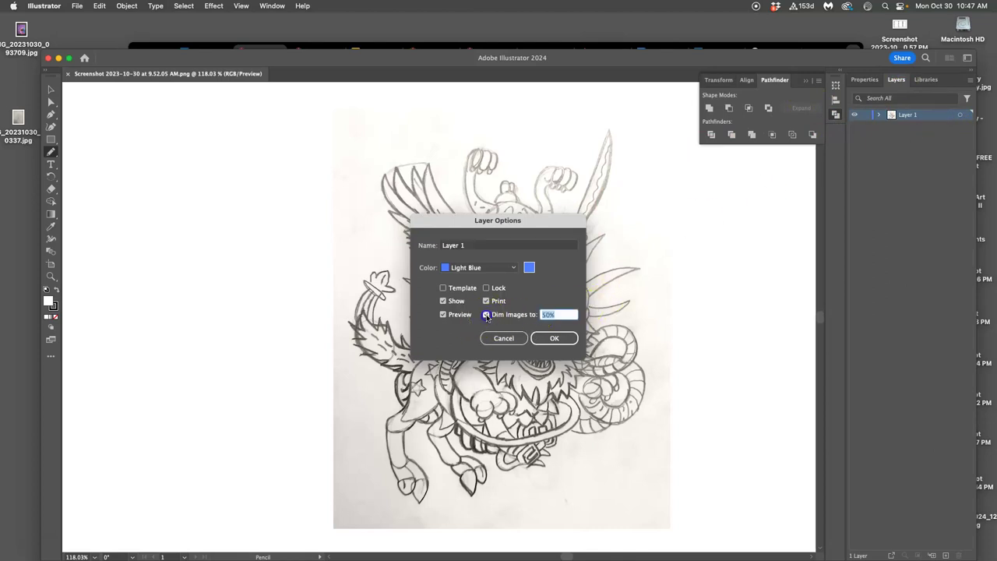
{"action": "left_click", "coordinate": [554, 338]}
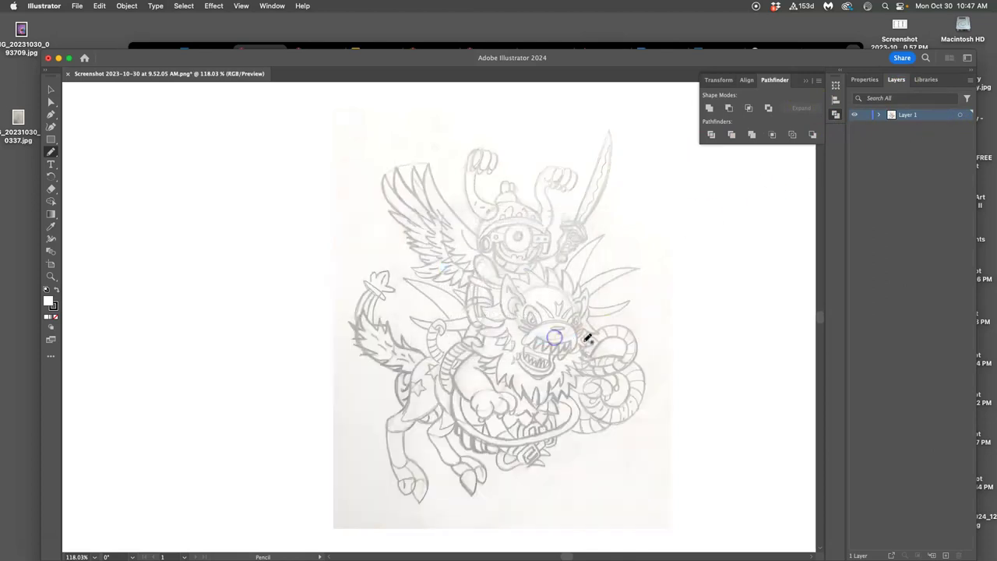
Step: Lock the sketch's Layer 1 and add a new layer above it
{"action": "left_click", "coordinate": [866, 116]}
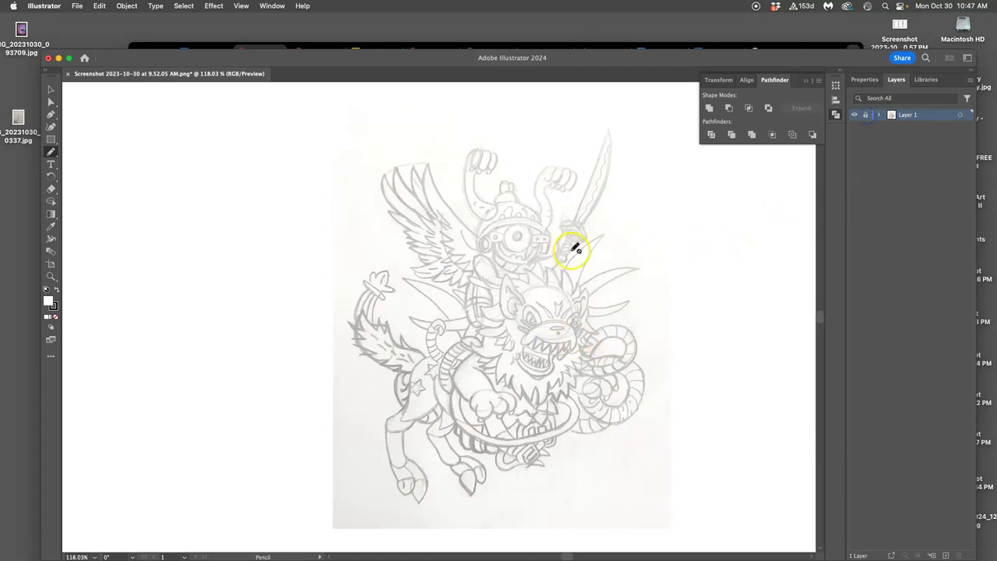
{"action": "scroll", "coordinate": [575, 245], "scroll_direction": "right", "scroll_amount": 3}
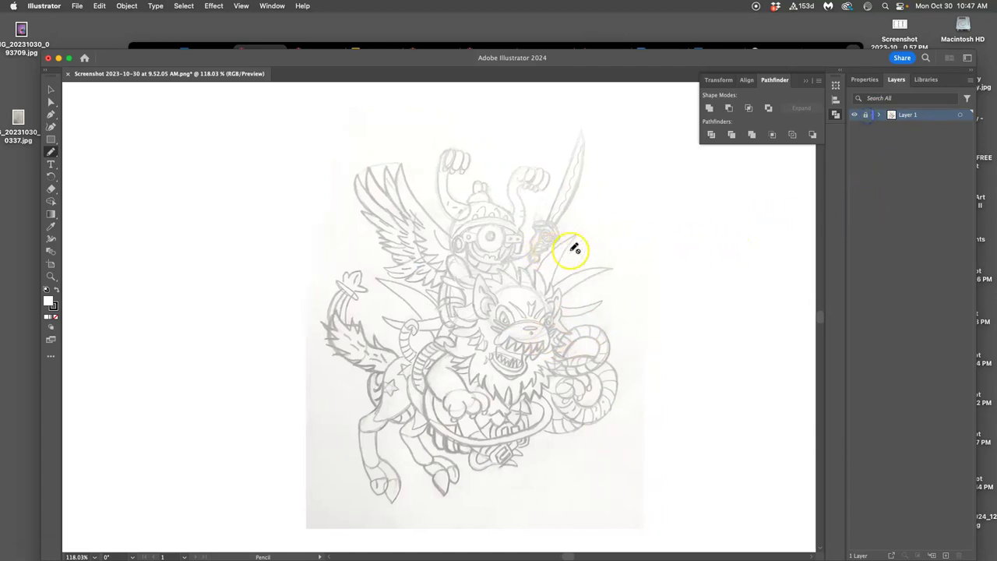
{"action": "left_click", "coordinate": [946, 555]}
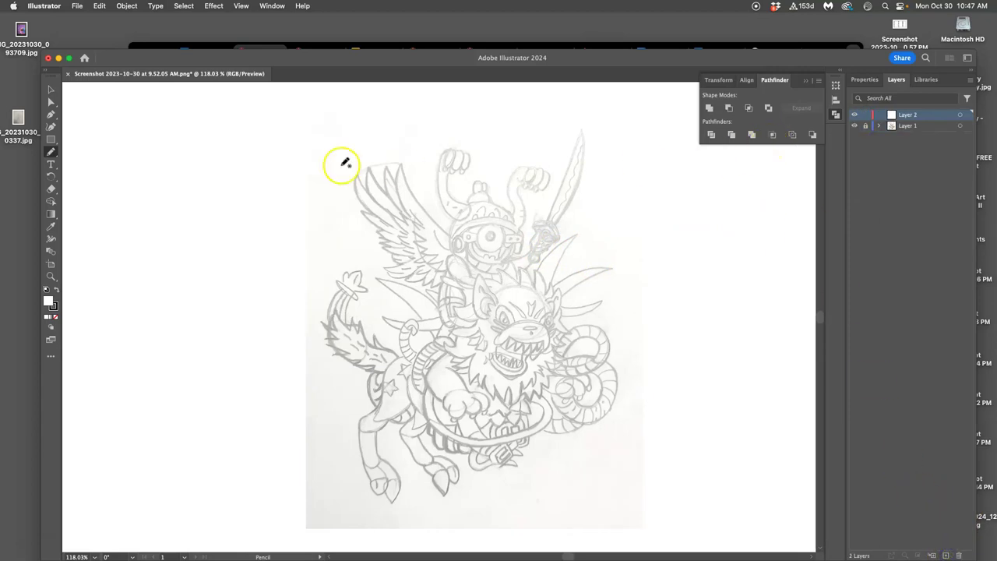
Step: Choose the Blob Brush tool and set its 10 pt size to respond to Pressure with a 10 pt variation
{"action": "left_click", "coordinate": [53, 151]}
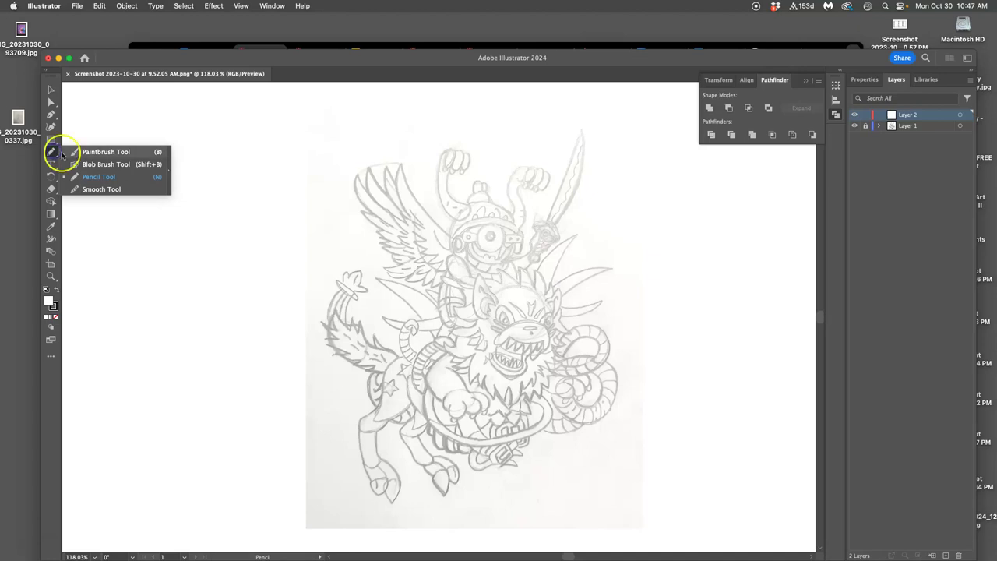
{"action": "mouse_move", "coordinate": [87, 153]}
{"action": "left_mouse_down"}
{"action": "mouse_move", "coordinate": [111, 162]}
{"action": "mouse_move", "coordinate": [89, 169]}
{"action": "mouse_move", "coordinate": [102, 156]}
{"action": "left_mouse_up"}
{"action": "left_click_drag", "start_coordinate": [102, 155], "coordinate": [102, 166]}
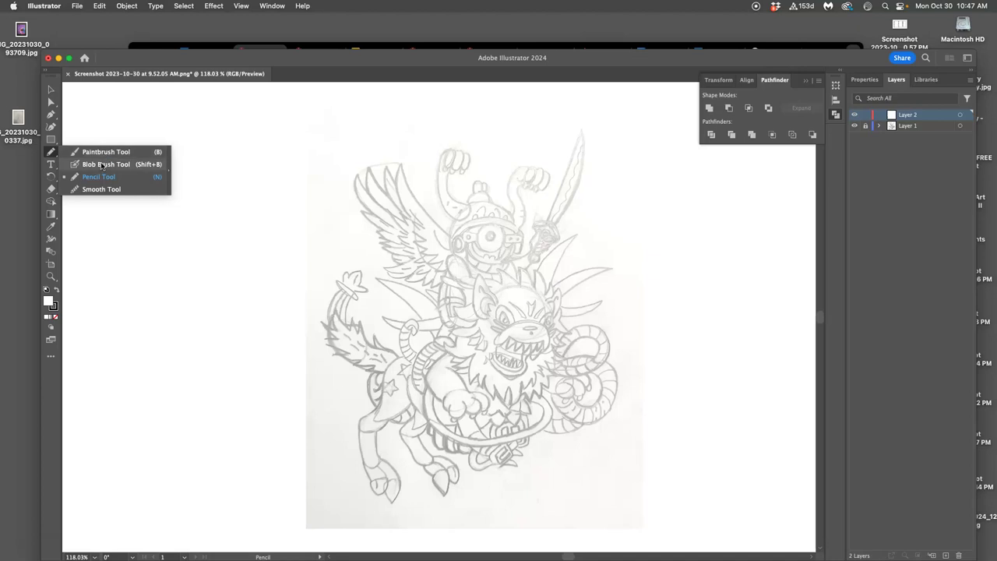
{"action": "left_click", "coordinate": [102, 165]}
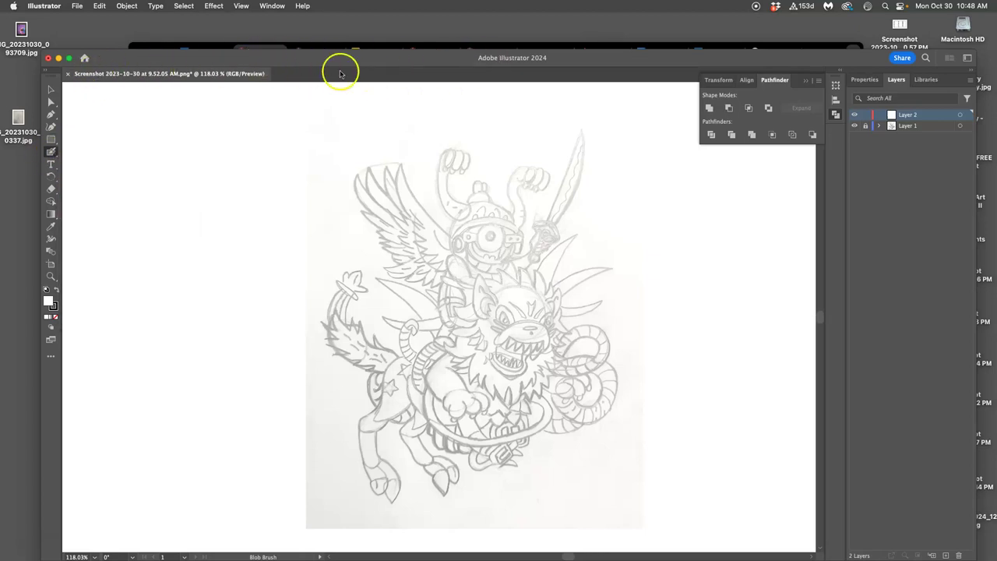
{"action": "double_click", "coordinate": [52, 151]}
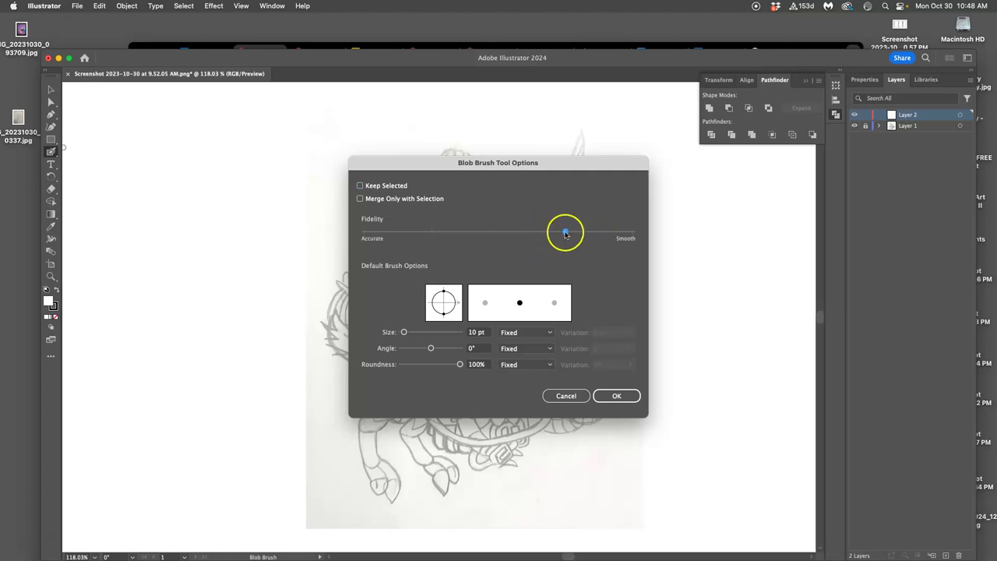
{"action": "left_click", "coordinate": [526, 333]}
{"action": "left_click", "coordinate": [528, 367]}
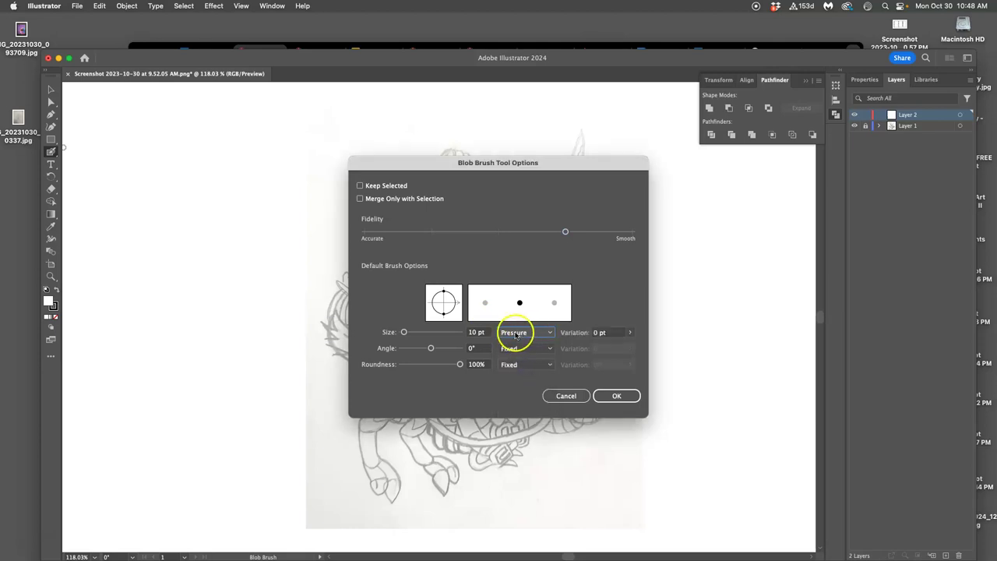
{"action": "left_click", "coordinate": [630, 332]}
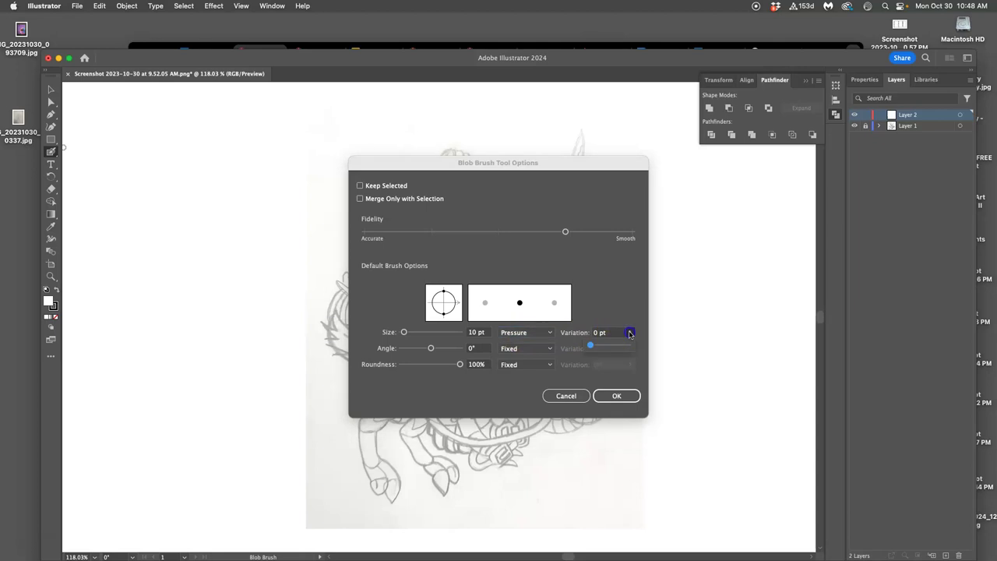
{"action": "left_click_drag", "start_coordinate": [596, 344], "coordinate": [608, 346]}
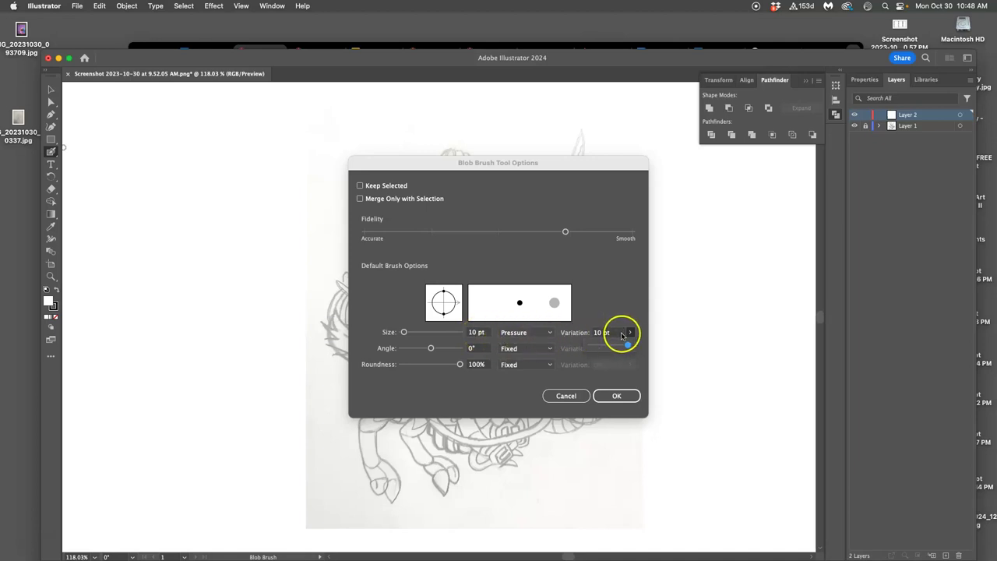
{"action": "left_click", "coordinate": [615, 396]}
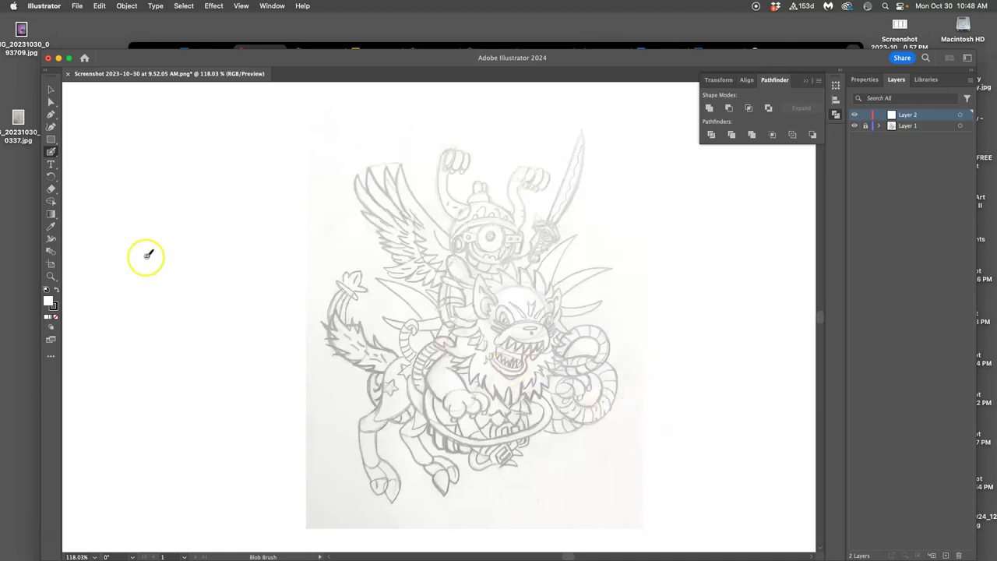
Step: Set the fill to black and the stroke to none, leaving the fill active
{"action": "left_click", "coordinate": [56, 292]}
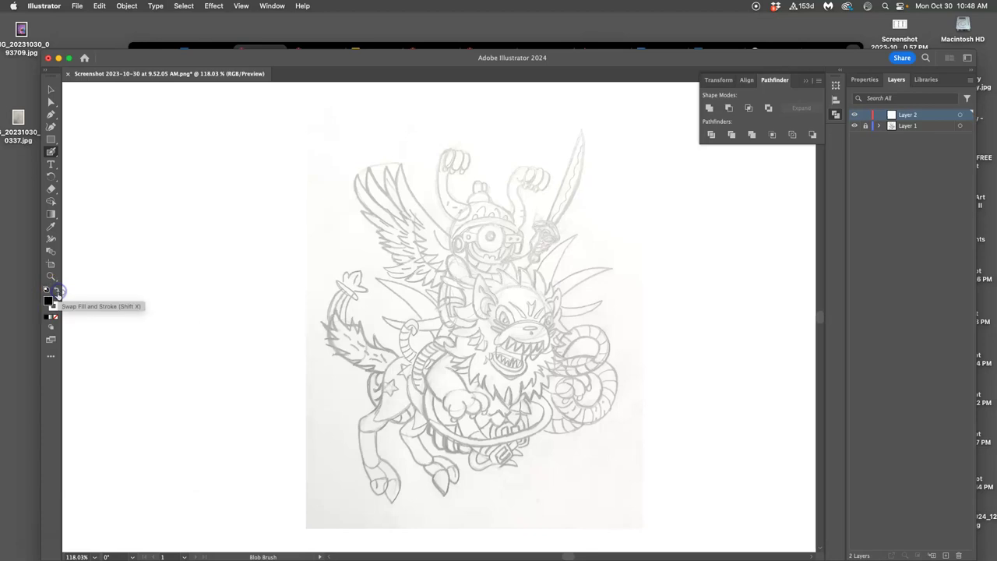
{"action": "left_click", "coordinate": [56, 306]}
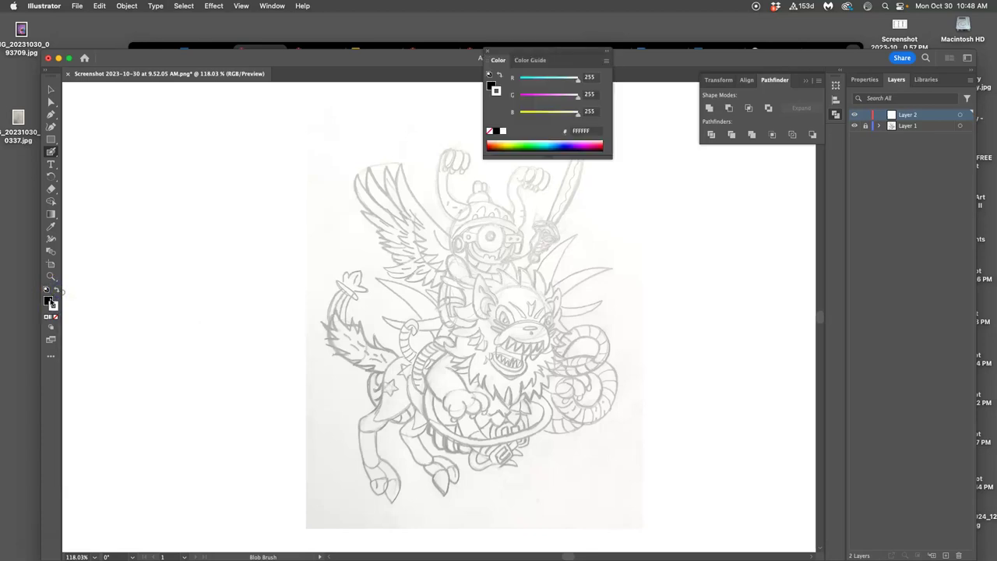
{"action": "left_click", "coordinate": [55, 317]}
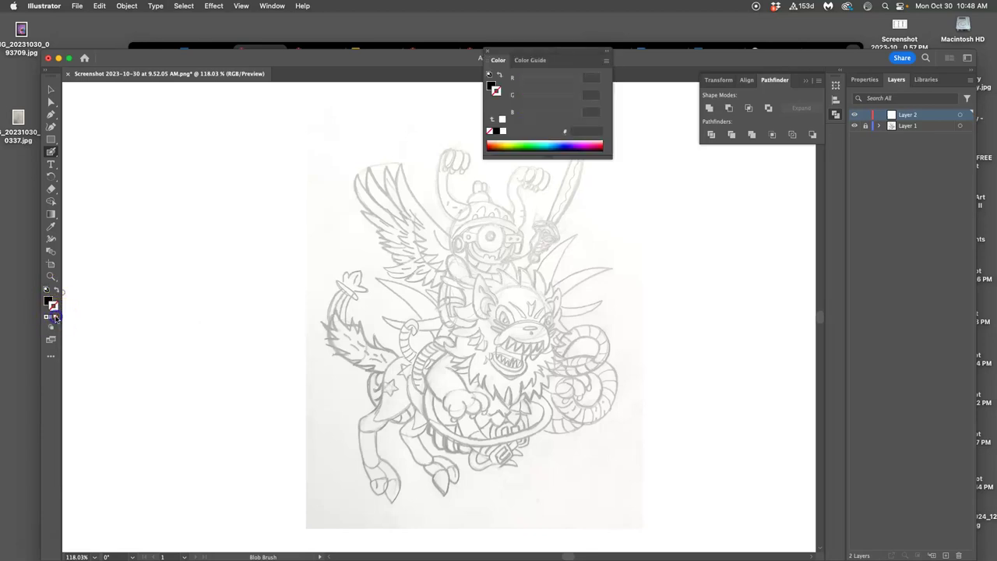
{"action": "left_click", "coordinate": [50, 300]}
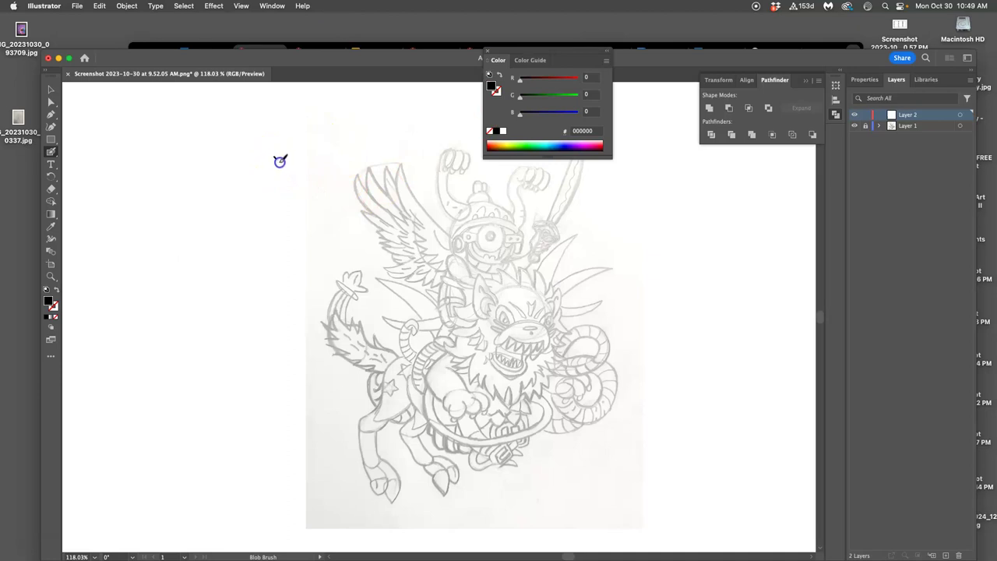
Step: Paint several wavy and zigzag Blob Brush test strokes of varying thickness in the blank area around the sketch's wing
{"action": "left_click_drag", "start_coordinate": [308, 217], "coordinate": [347, 244]}
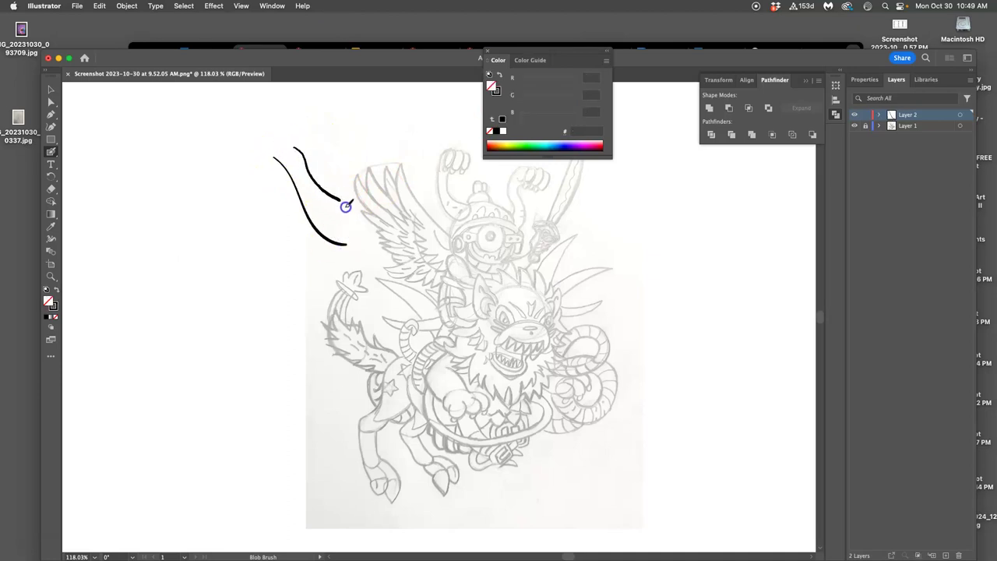
{"action": "left_click_drag", "start_coordinate": [345, 206], "coordinate": [350, 219]}
{"action": "mouse_move", "coordinate": [259, 173]}
{"action": "left_mouse_down"}
{"action": "mouse_move", "coordinate": [283, 200]}
{"action": "mouse_move", "coordinate": [327, 358]}
{"action": "left_mouse_up"}
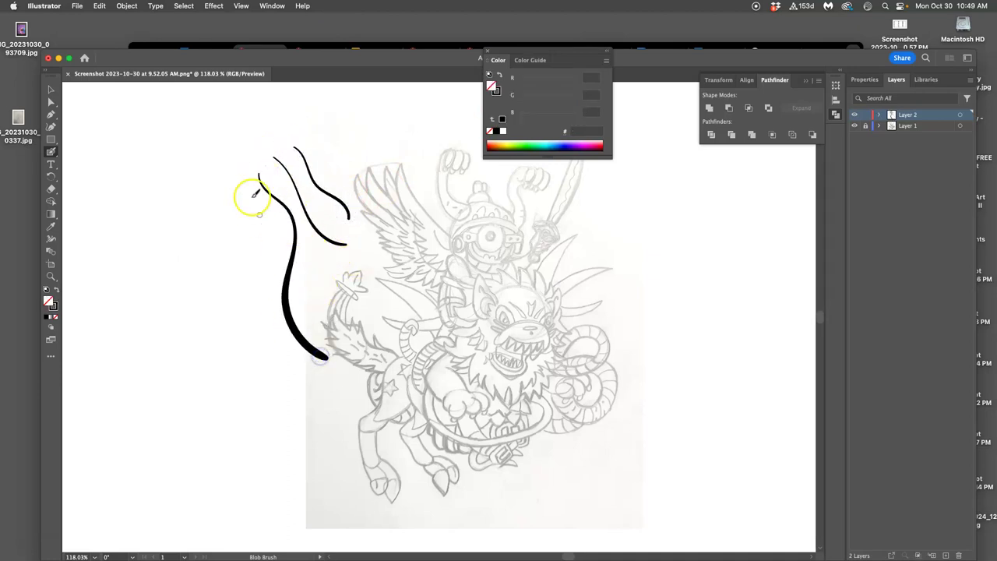
{"action": "left_click_drag", "start_coordinate": [257, 218], "coordinate": [281, 292]}
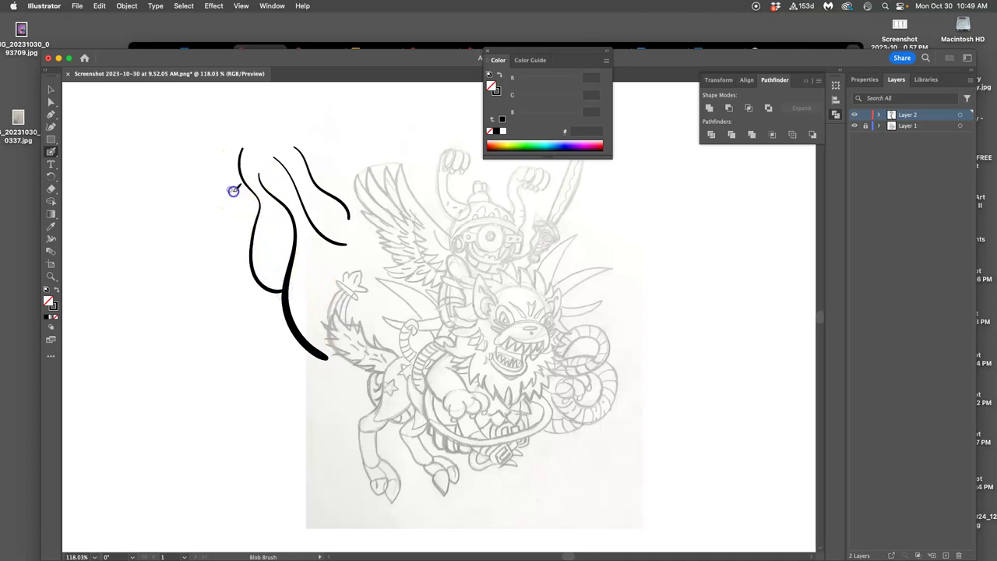
{"action": "left_click_drag", "start_coordinate": [229, 246], "coordinate": [280, 342]}
{"action": "left_click_drag", "start_coordinate": [222, 205], "coordinate": [228, 215]}
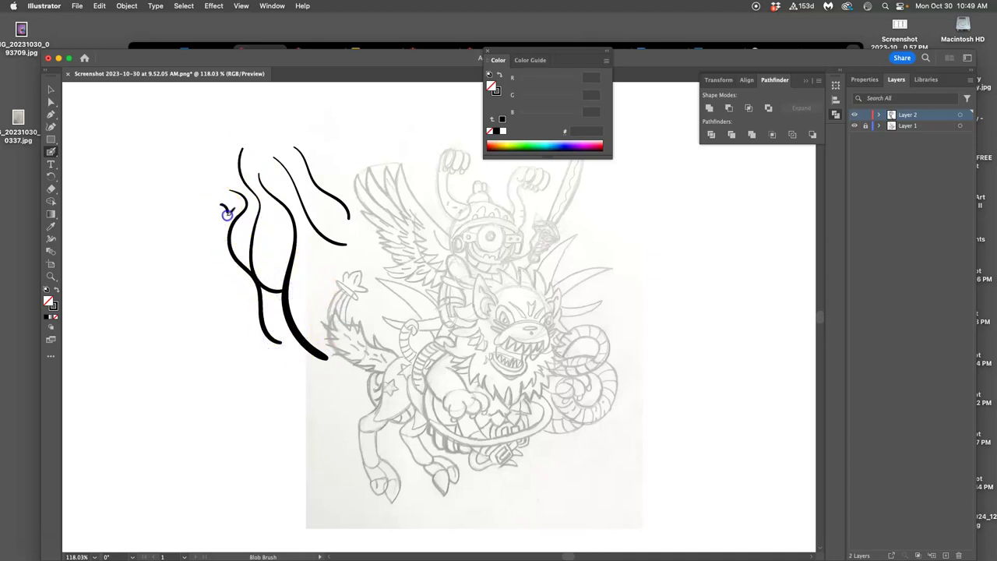
{"action": "left_click_drag", "start_coordinate": [241, 273], "coordinate": [234, 349]}
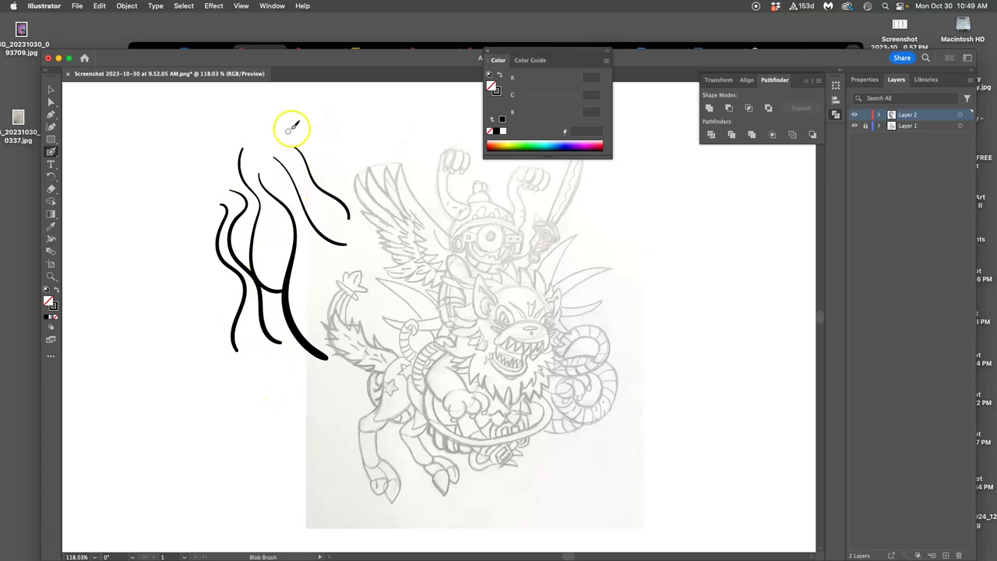
{"action": "mouse_move", "coordinate": [300, 120]}
{"action": "left_mouse_down"}
{"action": "mouse_move", "coordinate": [323, 108]}
{"action": "mouse_move", "coordinate": [326, 147]}
{"action": "mouse_move", "coordinate": [366, 142]}
{"action": "mouse_move", "coordinate": [377, 114]}
{"action": "mouse_move", "coordinate": [406, 109]}
{"action": "mouse_move", "coordinate": [398, 141]}
{"action": "mouse_move", "coordinate": [430, 113]}
{"action": "mouse_move", "coordinate": [441, 127]}
{"action": "mouse_move", "coordinate": [474, 109]}
{"action": "left_mouse_up"}
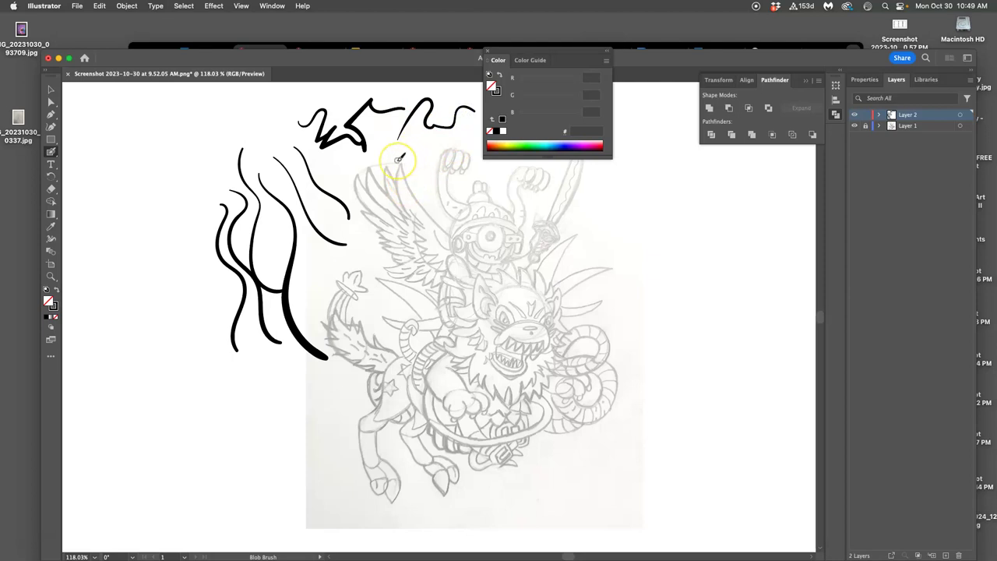
Step: Undo all the Blob Brush test strokes
{"action": "key", "text": "super+z"}
{"action": "key", "text": "super+z"}
{"action": "key", "text": "super+z"}
{"action": "key", "text": "super+z"}
{"action": "key", "text": "super+z"}
{"action": "key", "text": "super+z"}
{"action": "key", "text": "super+z"}
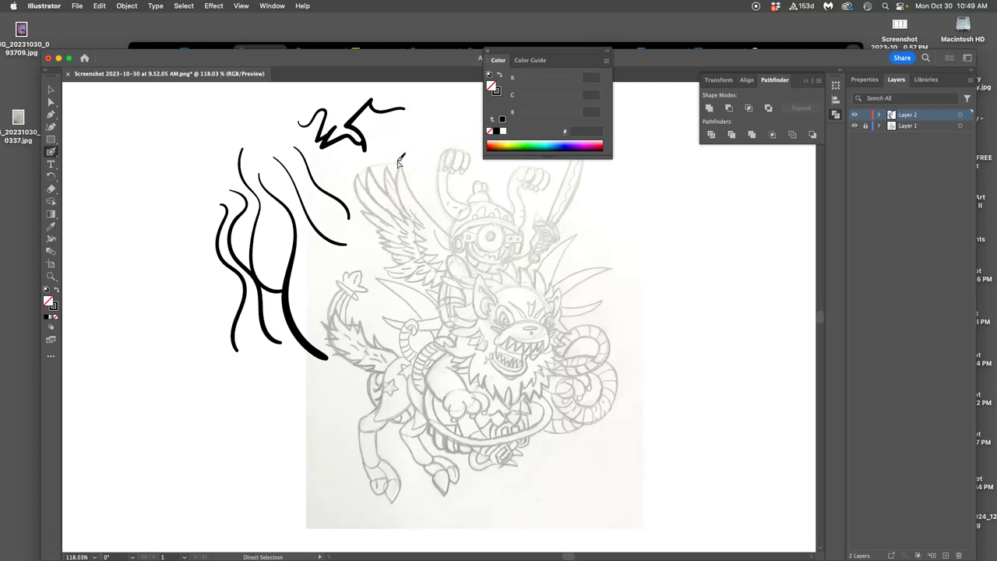
{"action": "key", "text": "super+z"}
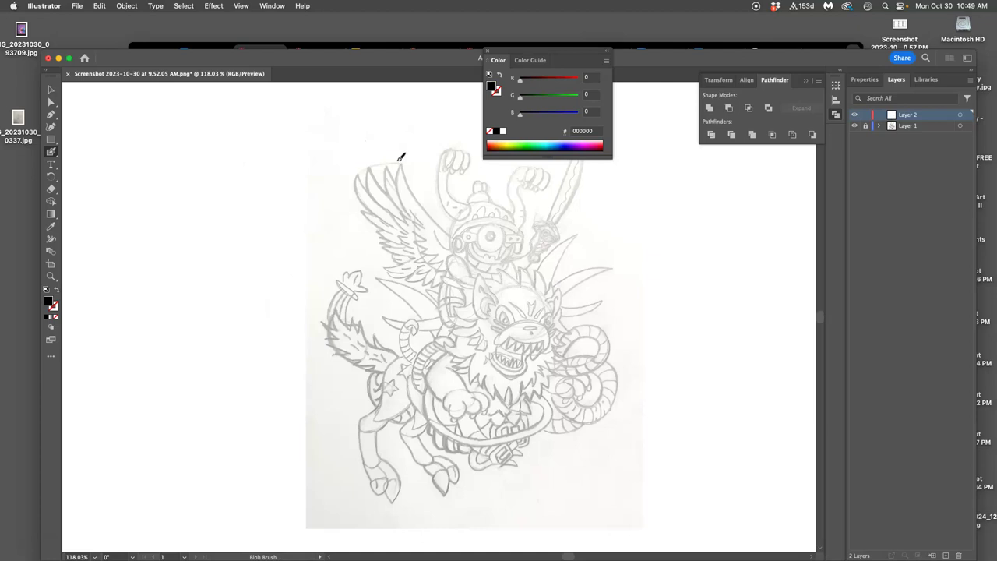
Step: Try inking the inner arc of the manticore's larger eye with the 10 pt brush, and undo it
{"action": "key", "text": "super+="}
{"action": "key", "text": "super+="}
{"action": "key", "text": "super+="}
{"action": "key", "text": "super+="}
{"action": "mouse_move", "coordinate": [443, 349]}
{"action": "left_mouse_down"}
{"action": "mouse_move", "coordinate": [430, 320]}
{"action": "mouse_move", "coordinate": [137, 300]}
{"action": "mouse_move", "coordinate": [137, 262]}
{"action": "left_mouse_up"}
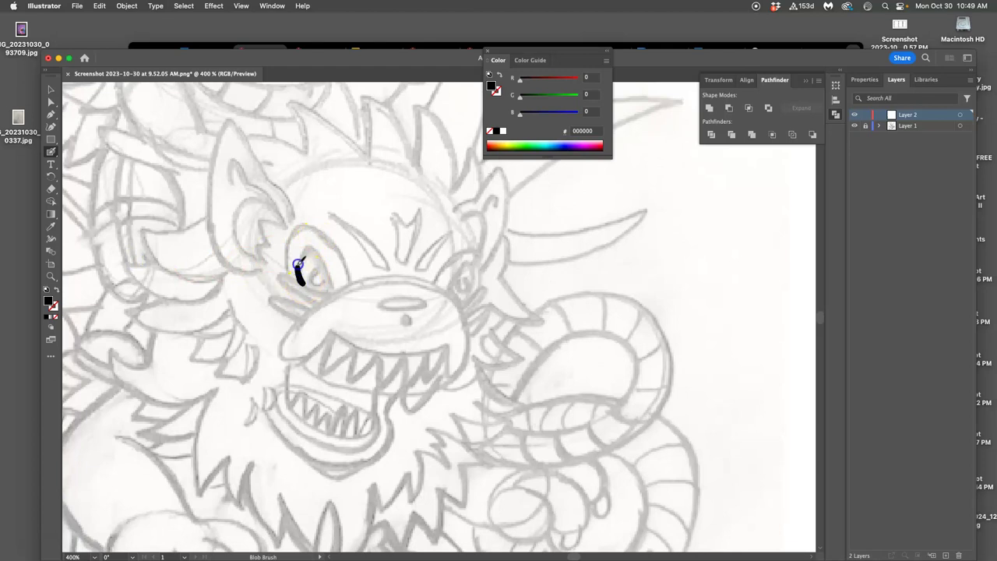
{"action": "mouse_move", "coordinate": [298, 264]}
{"action": "left_mouse_down"}
{"action": "mouse_move", "coordinate": [305, 246]}
{"action": "mouse_move", "coordinate": [301, 254]}
{"action": "left_mouse_up"}
{"action": "key", "text": "super+z"}
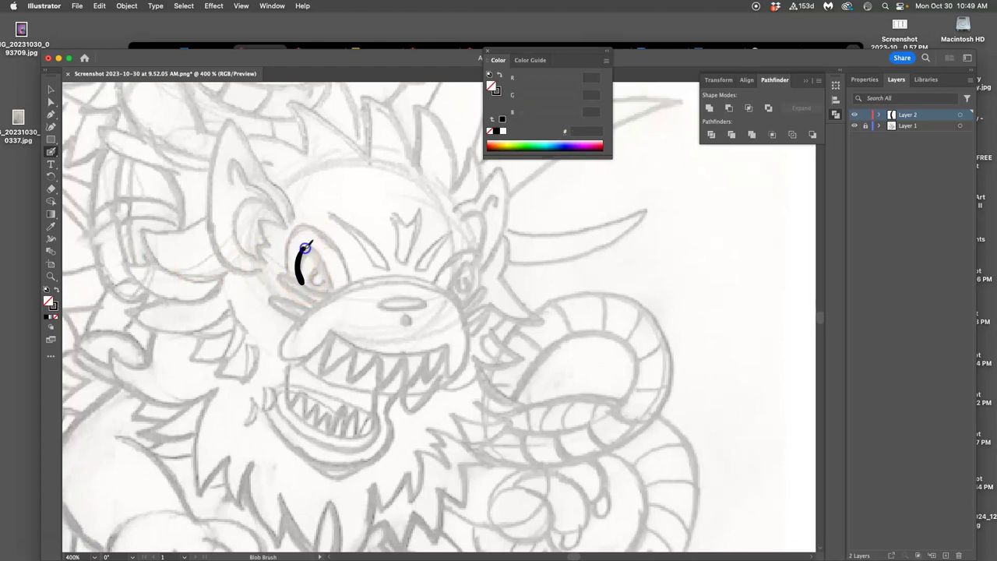
{"action": "key", "text": "super+z"}
{"action": "key", "text": "super+z"}
{"action": "key", "text": "super+z"}
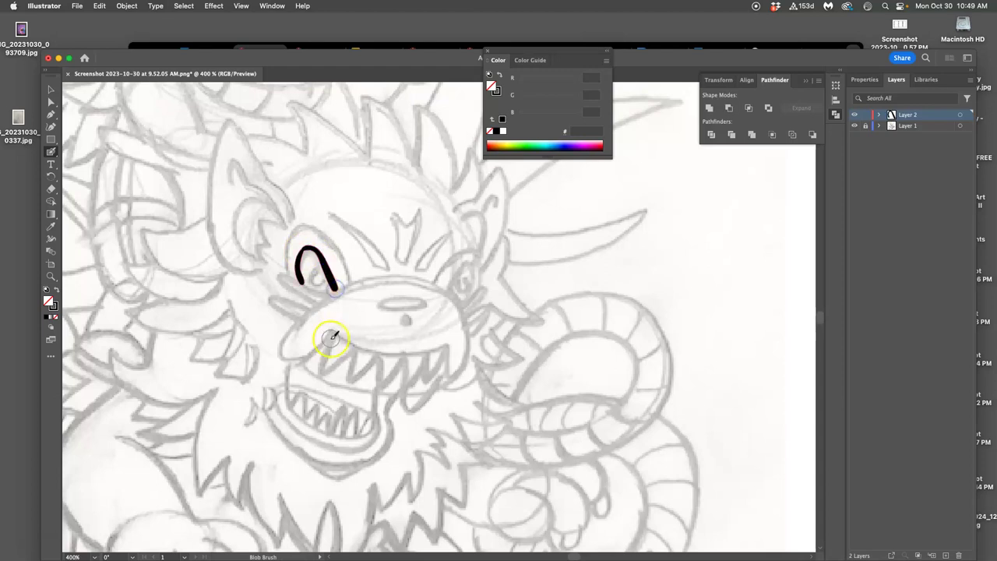
Step: Set the Blob Brush size and its pressure variation to 7 pt
{"action": "double_click", "coordinate": [51, 151]}
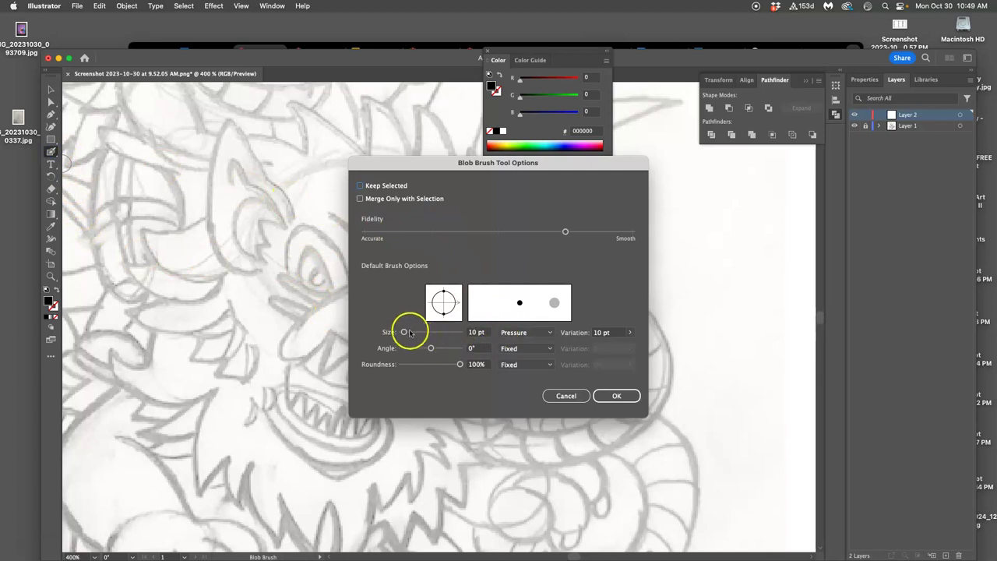
{"action": "left_click_drag", "start_coordinate": [410, 333], "coordinate": [407, 332]}
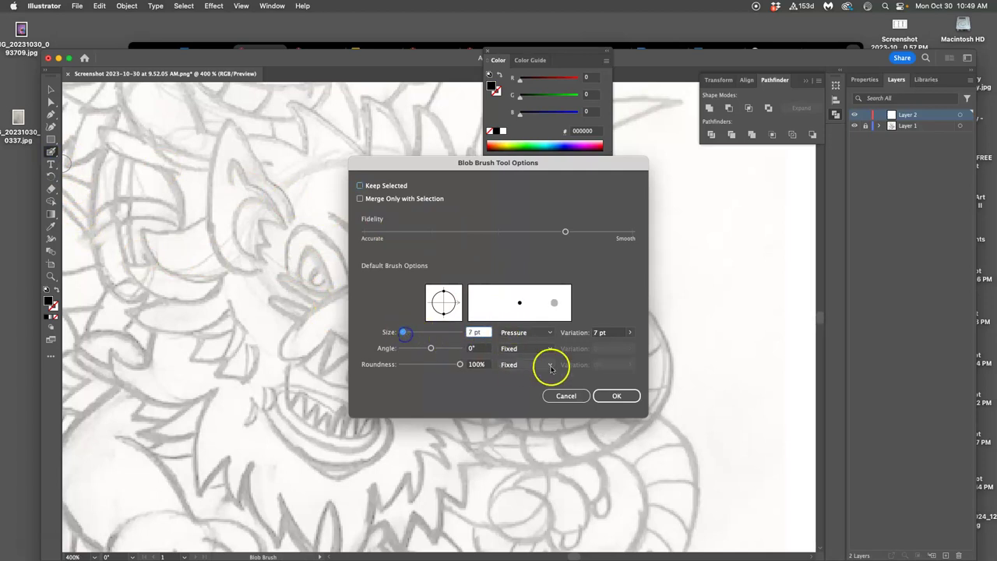
{"action": "left_click", "coordinate": [608, 396]}
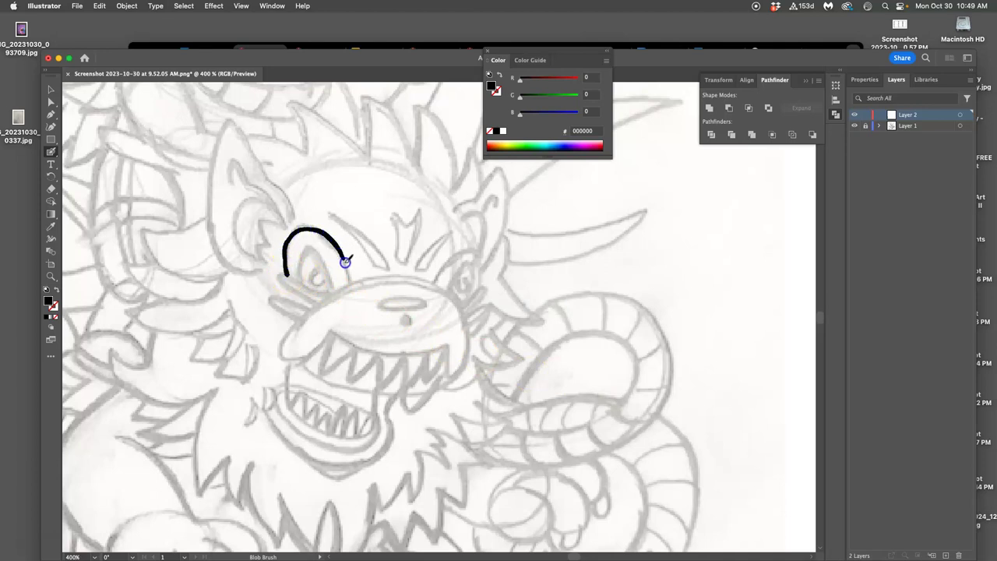
Step: Ink the outer and inner arcs of the manticore's larger eye over the sketch, and undo the extra pupil stroke
{"action": "left_click_drag", "start_coordinate": [350, 278], "coordinate": [352, 285]}
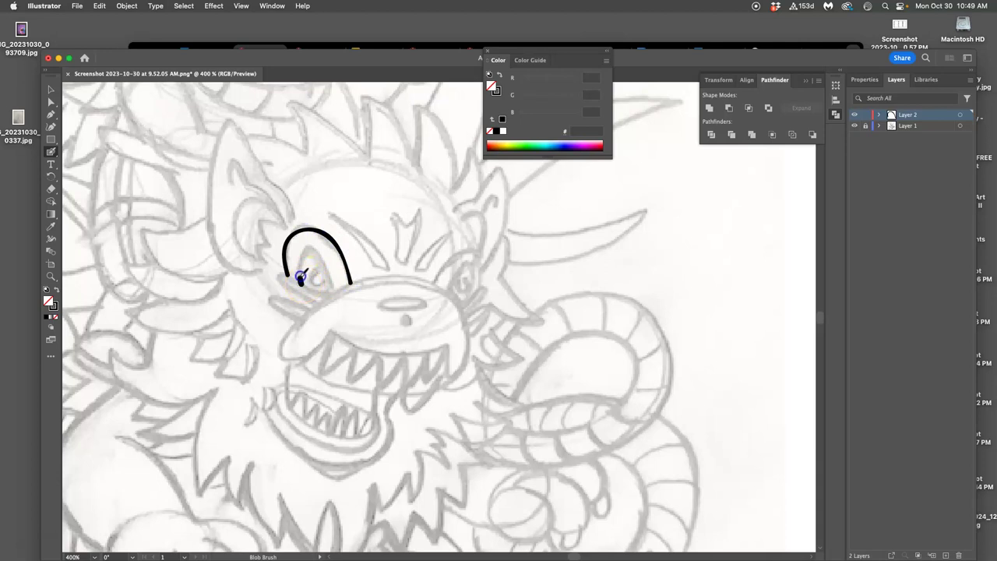
{"action": "left_click_drag", "start_coordinate": [324, 265], "coordinate": [335, 294]}
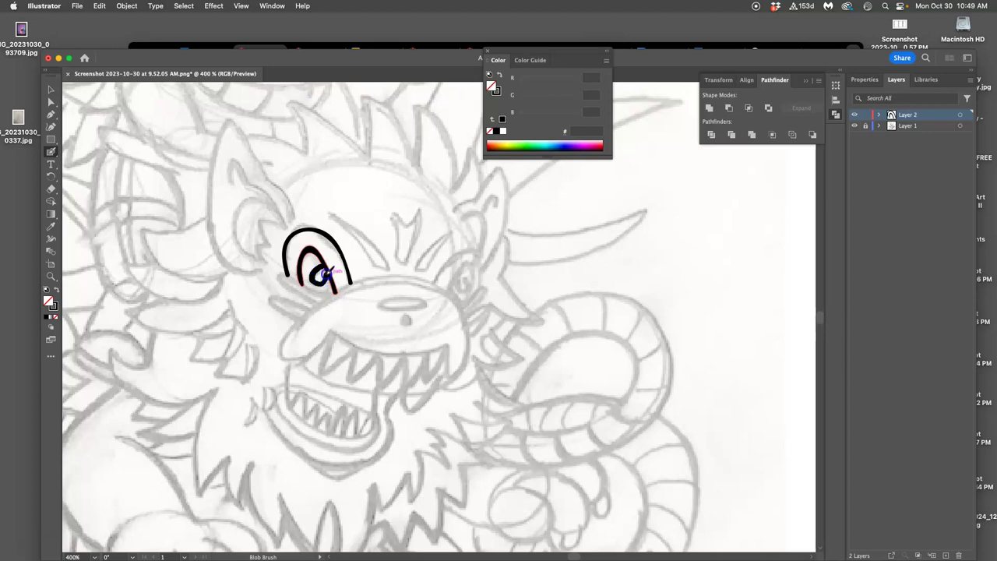
{"action": "key", "text": "super+z"}
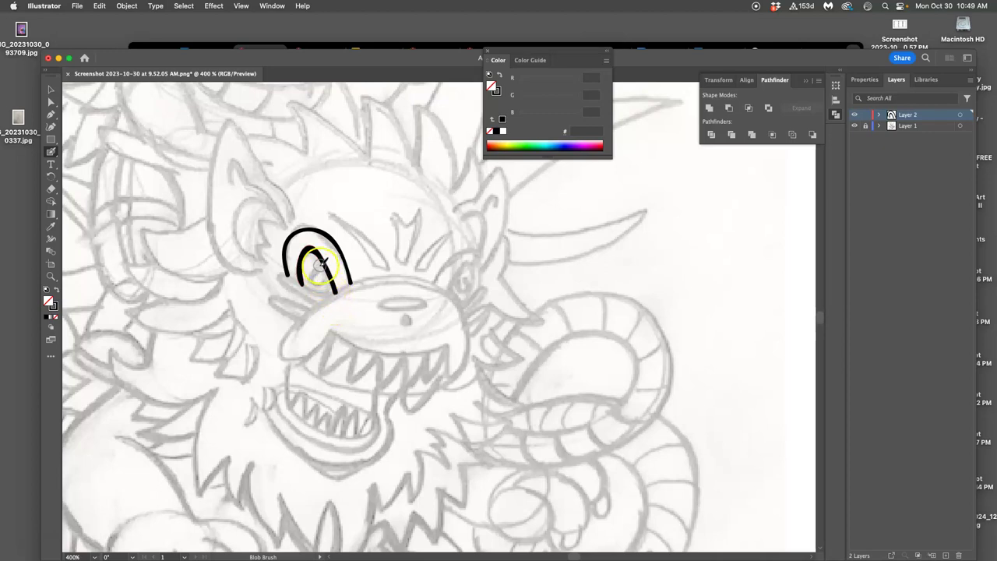
Step: Check the eye's two arcs by selecting each path, and ink the pupil loop attached to the inner arc
{"action": "scroll", "coordinate": [321, 273], "scroll_direction": "up", "scroll_amount": 3}
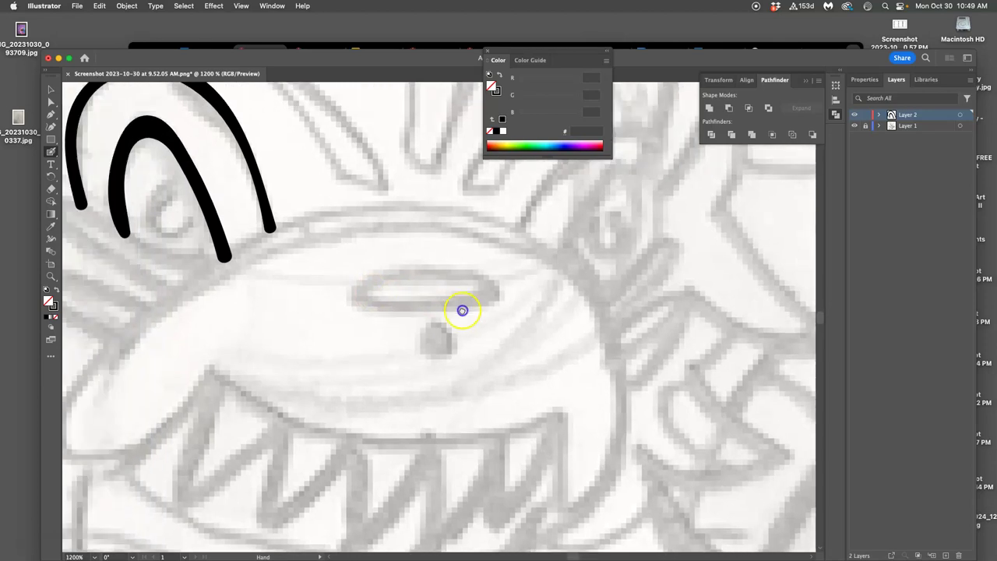
{"action": "left_click_drag", "start_coordinate": [462, 310], "coordinate": [594, 336]}
{"action": "left_click", "coordinate": [388, 178], "text": "super"}
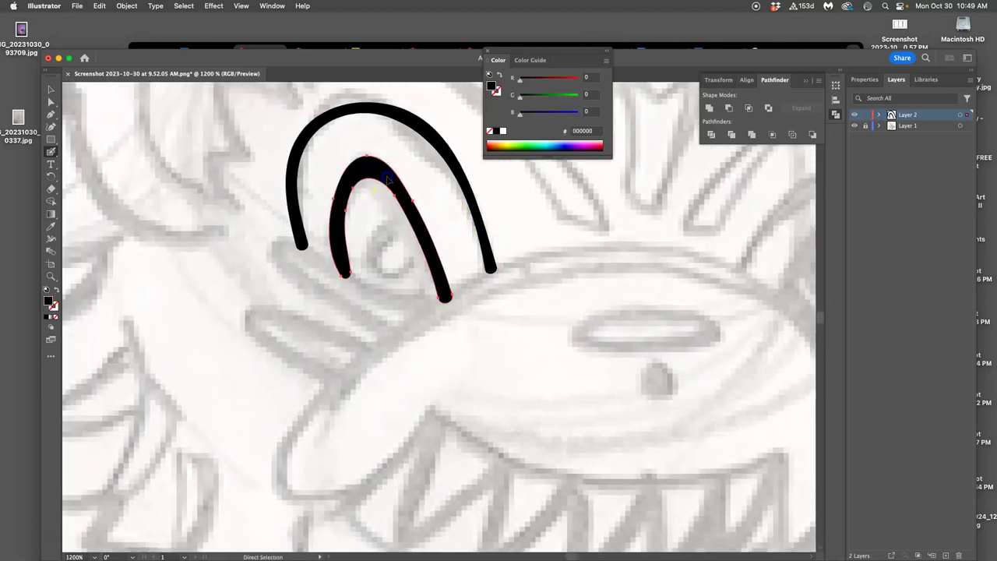
{"action": "left_click", "coordinate": [290, 165], "text": "super"}
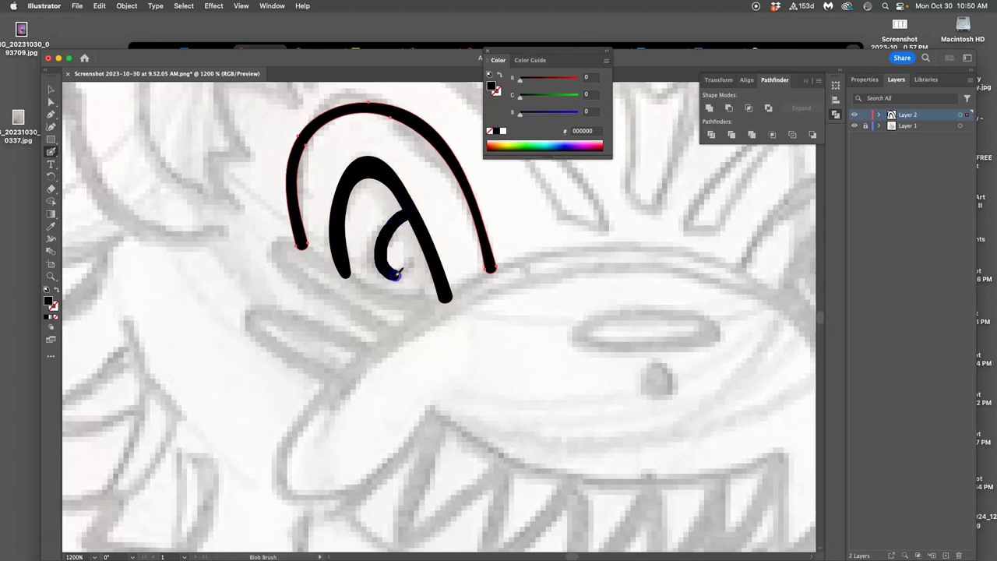
{"action": "mouse_move", "coordinate": [421, 244]}
{"action": "left_mouse_down"}
{"action": "mouse_move", "coordinate": [421, 300]}
{"action": "mouse_move", "coordinate": [441, 269]}
{"action": "left_mouse_up"}
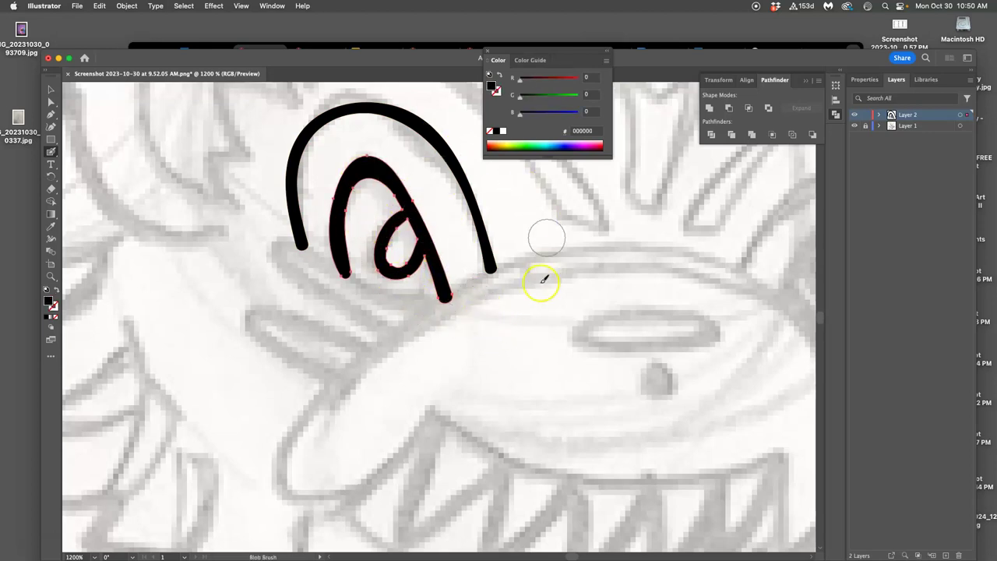
Step: Expand Layer 2's contents and toggle the compound eye path's visibility off and on
{"action": "left_click", "coordinate": [880, 115]}
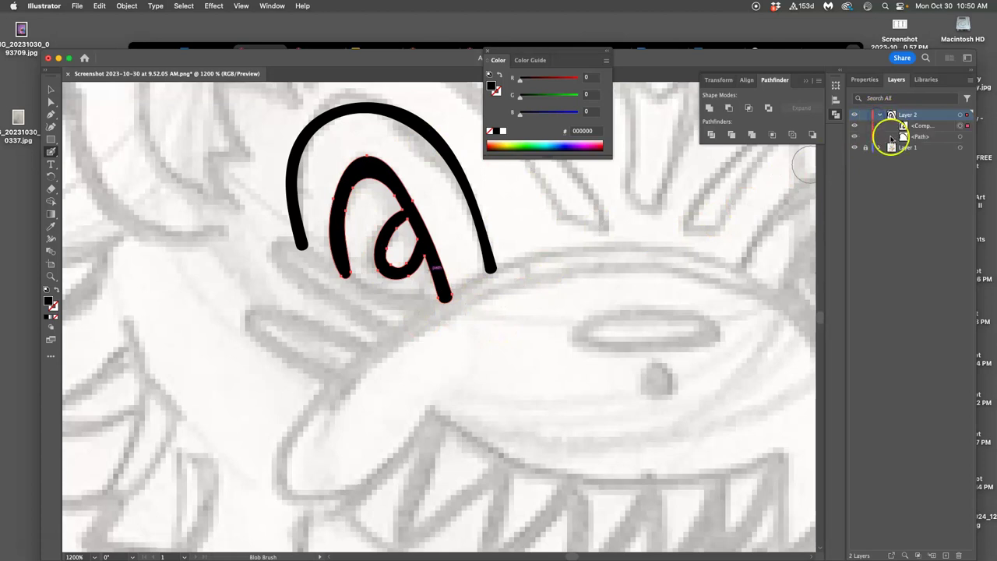
{"action": "left_click", "coordinate": [854, 127]}
{"action": "left_click", "coordinate": [855, 126]}
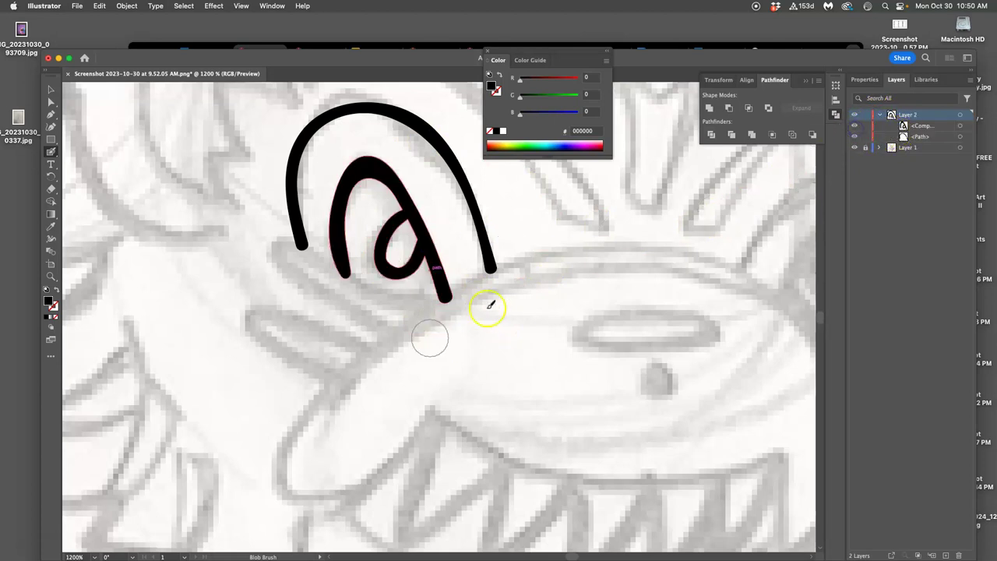
Step: Ink the first fold beneath the manticore's larger eye, and join its upper edge to both ends of the inner eye arc
{"action": "key", "text": "super+minus"}
{"action": "key", "text": "shift+b"}
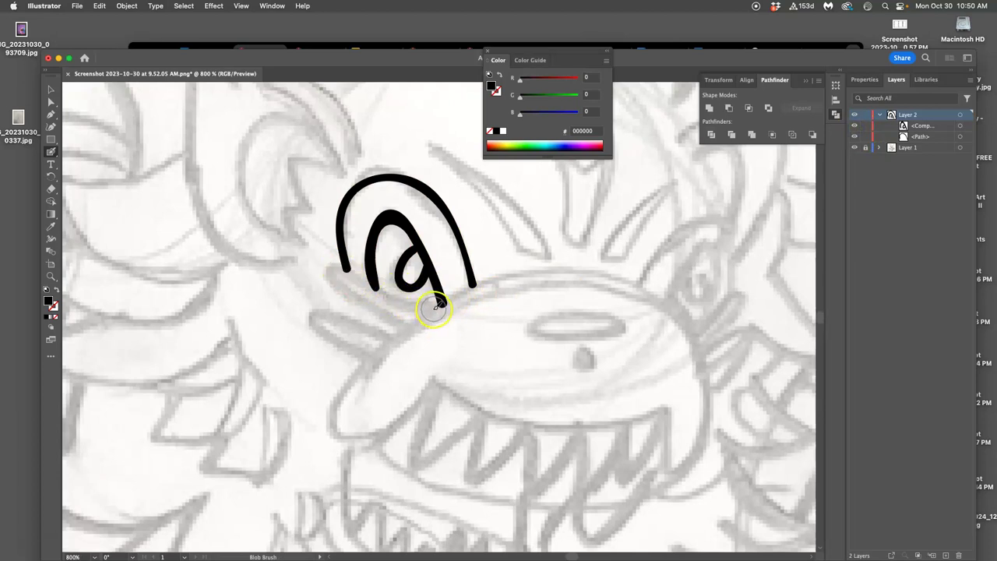
{"action": "left_click_drag", "start_coordinate": [342, 270], "coordinate": [343, 268]}
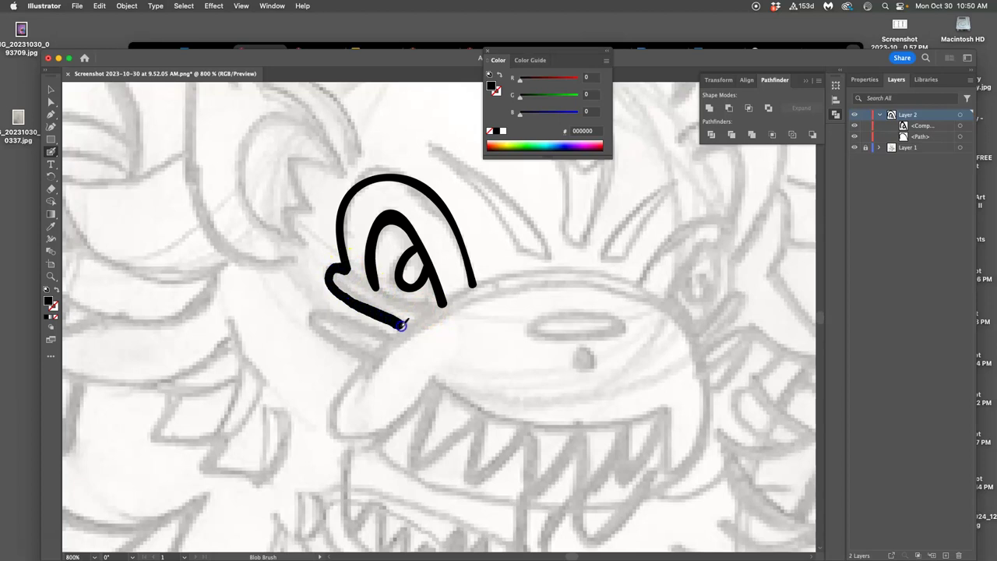
{"action": "left_click_drag", "start_coordinate": [401, 325], "coordinate": [407, 328]}
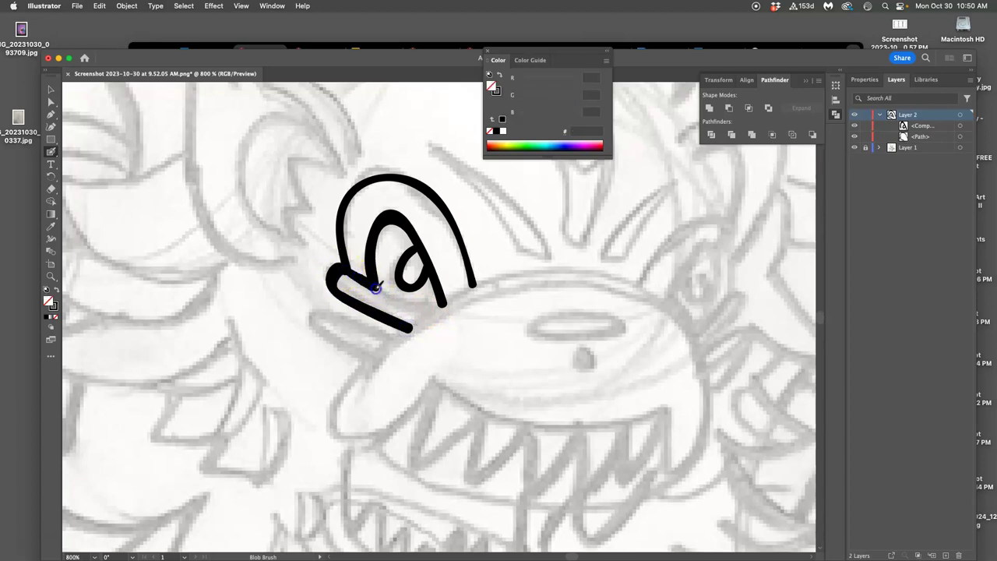
{"action": "left_click_drag", "start_coordinate": [445, 306], "coordinate": [445, 302]}
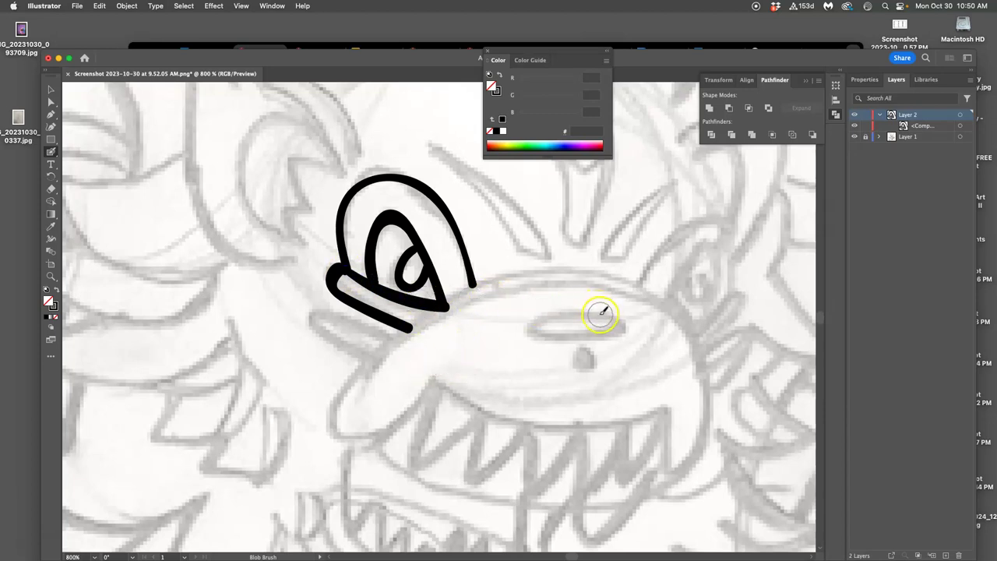
Step: Ink the flat oval and the small round dot on the manticore's snout, undoing the first attempt at the oval
{"action": "mouse_move", "coordinate": [602, 312]}
{"action": "left_mouse_down"}
{"action": "mouse_move", "coordinate": [547, 315]}
{"action": "mouse_move", "coordinate": [528, 328]}
{"action": "mouse_move", "coordinate": [539, 338]}
{"action": "mouse_move", "coordinate": [606, 338]}
{"action": "mouse_move", "coordinate": [621, 336]}
{"action": "mouse_move", "coordinate": [601, 310]}
{"action": "left_mouse_up"}
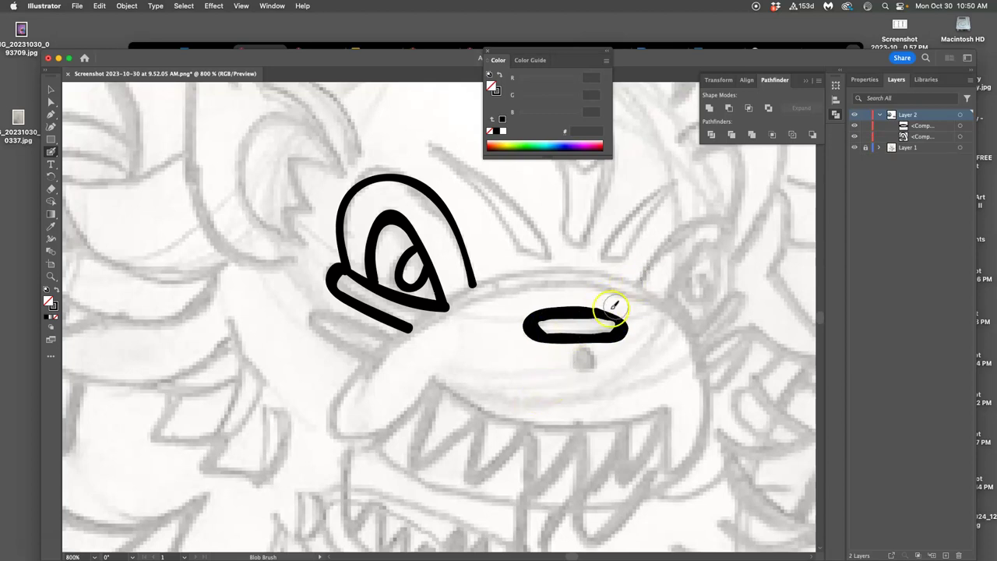
{"action": "key", "text": "super+z"}
{"action": "key", "text": "super+minus"}
{"action": "key", "text": "super+minus"}
{"action": "key", "text": "super+minus"}
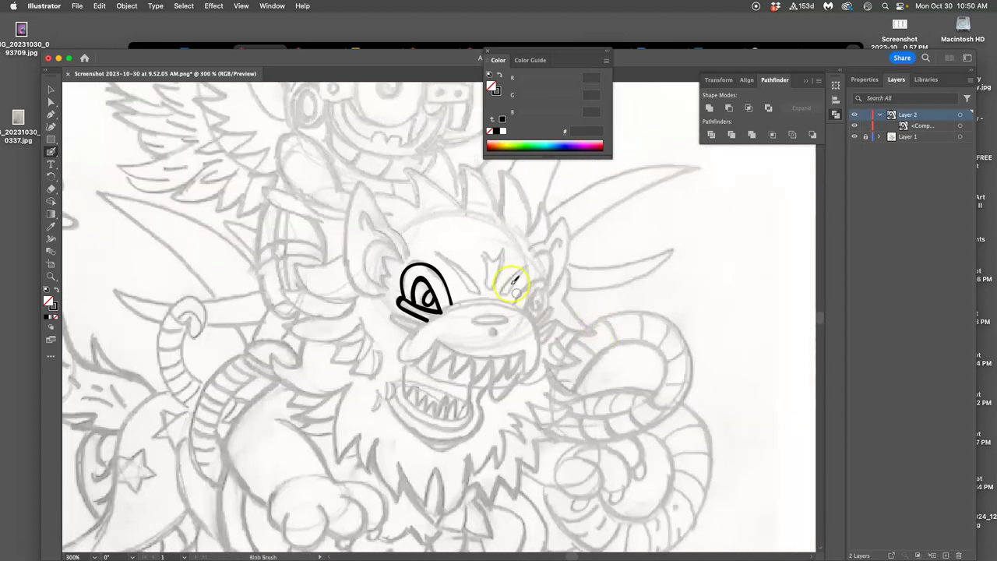
{"action": "left_click_drag", "start_coordinate": [483, 314], "coordinate": [494, 334]}
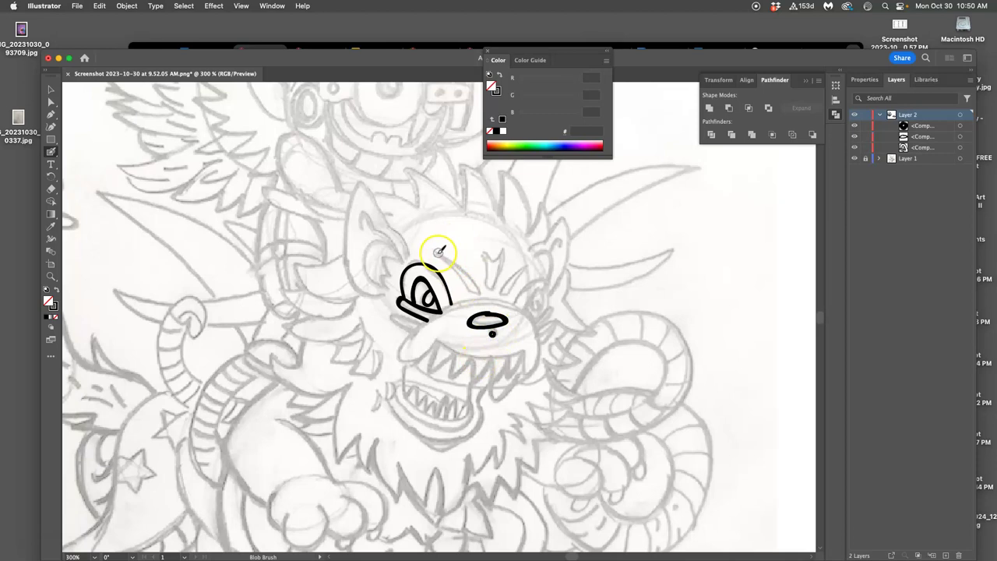
Step: Ink the three pointed brow marks on the manticore's forehead over the sketch lines
{"action": "mouse_move", "coordinate": [438, 253]}
{"action": "left_mouse_down"}
{"action": "mouse_move", "coordinate": [478, 294]}
{"action": "mouse_move", "coordinate": [438, 252]}
{"action": "mouse_move", "coordinate": [483, 252]}
{"action": "mouse_move", "coordinate": [485, 261]}
{"action": "mouse_move", "coordinate": [483, 250]}
{"action": "mouse_move", "coordinate": [488, 277]}
{"action": "left_mouse_up"}
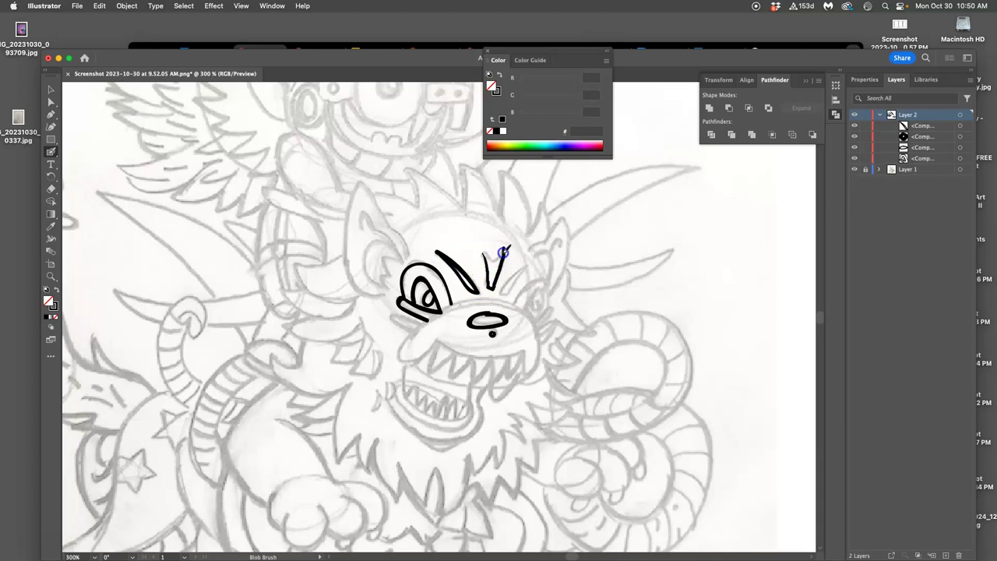
{"action": "left_click_drag", "start_coordinate": [484, 253], "coordinate": [483, 254]}
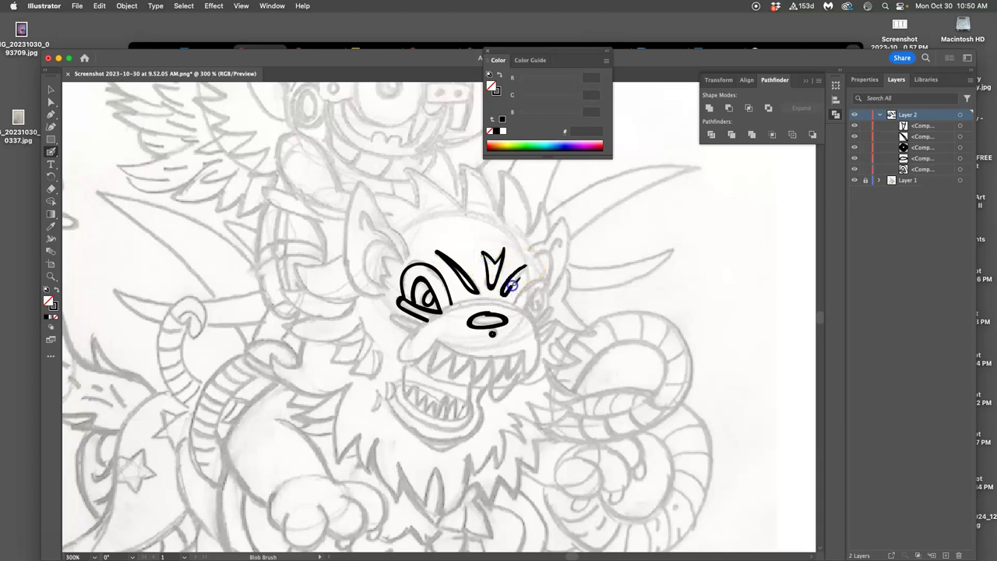
{"action": "left_click_drag", "start_coordinate": [527, 269], "coordinate": [528, 267]}
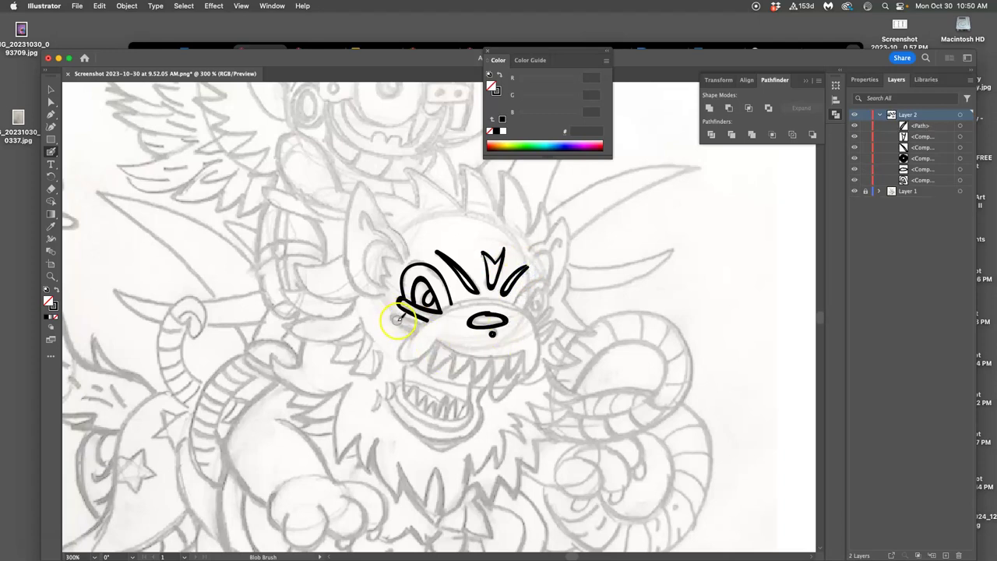
Step: Ink the second fold under the larger eye and the zigzag edge of the upper teeth
{"action": "left_click_drag", "start_coordinate": [409, 331], "coordinate": [413, 331]}
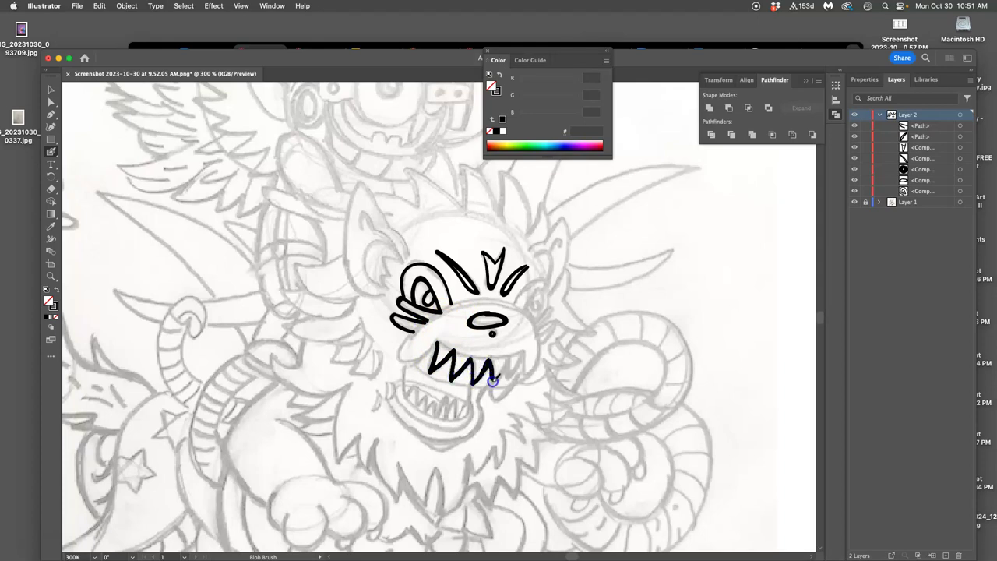
{"action": "left_click_drag", "start_coordinate": [505, 363], "coordinate": [507, 365]}
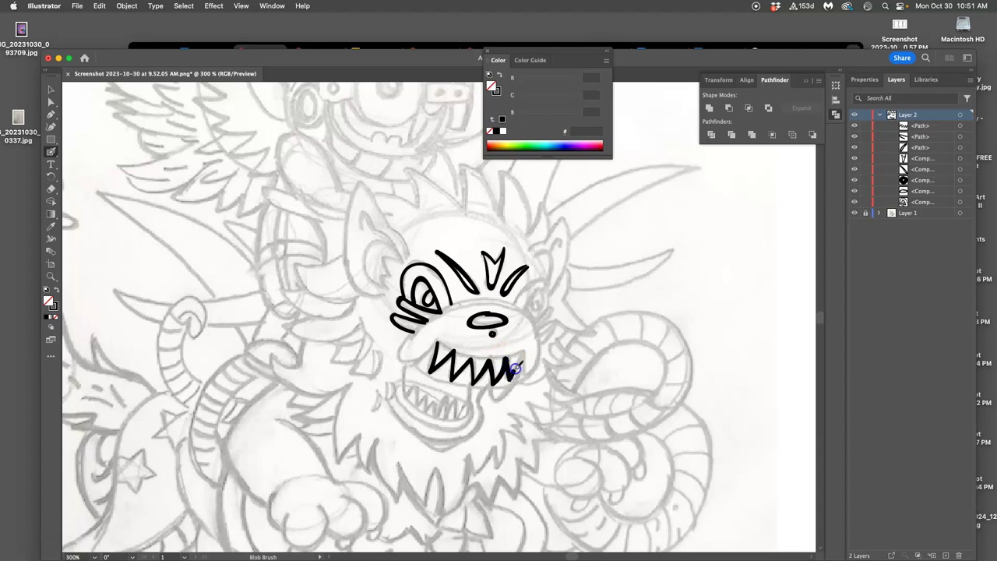
Step: Set the Blob Brush size control to Fixed so that pen pressure does not vary the stroke width
{"action": "double_click", "coordinate": [51, 154]}
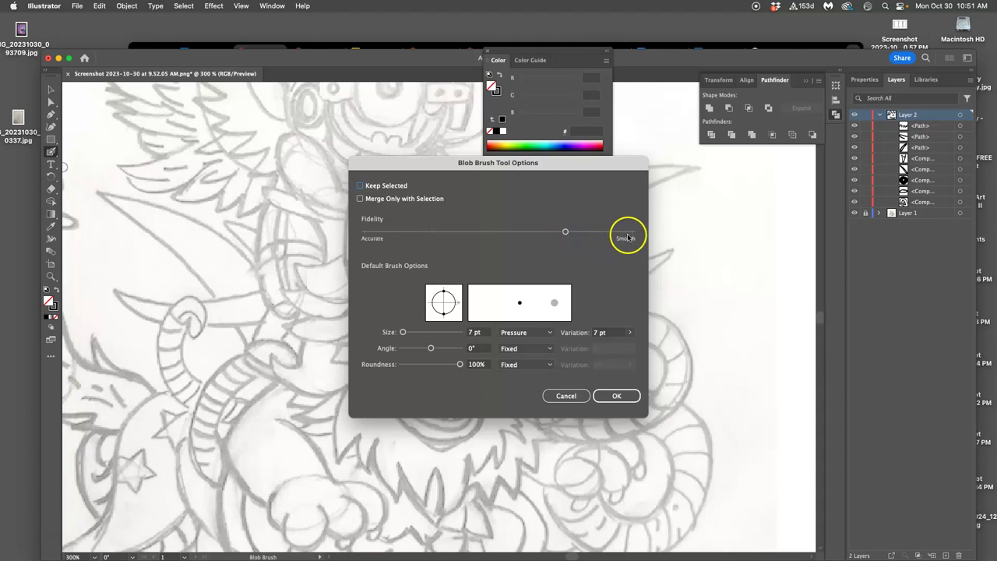
{"action": "left_click", "coordinate": [518, 334]}
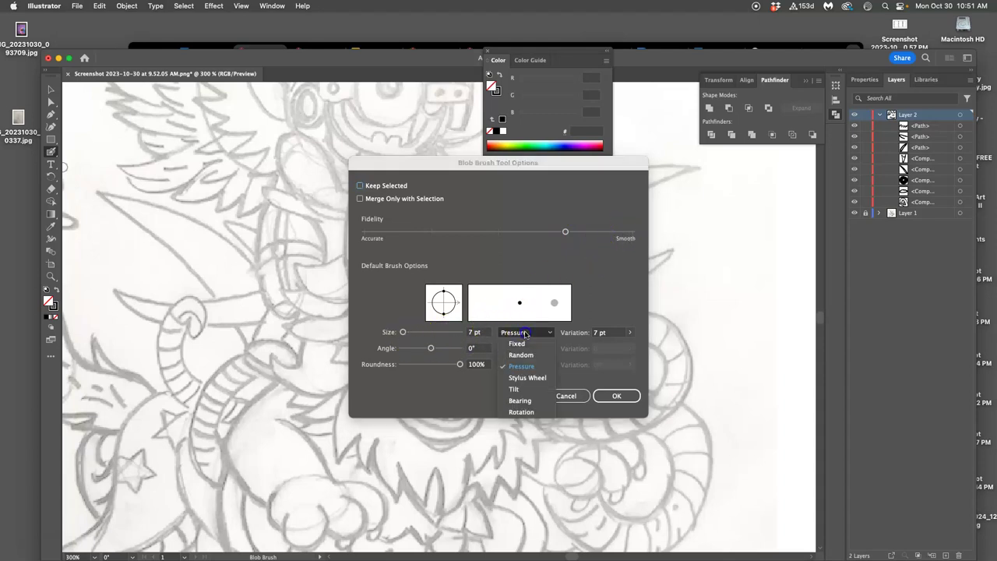
{"action": "left_click", "coordinate": [518, 343]}
{"action": "left_click", "coordinate": [603, 396]}
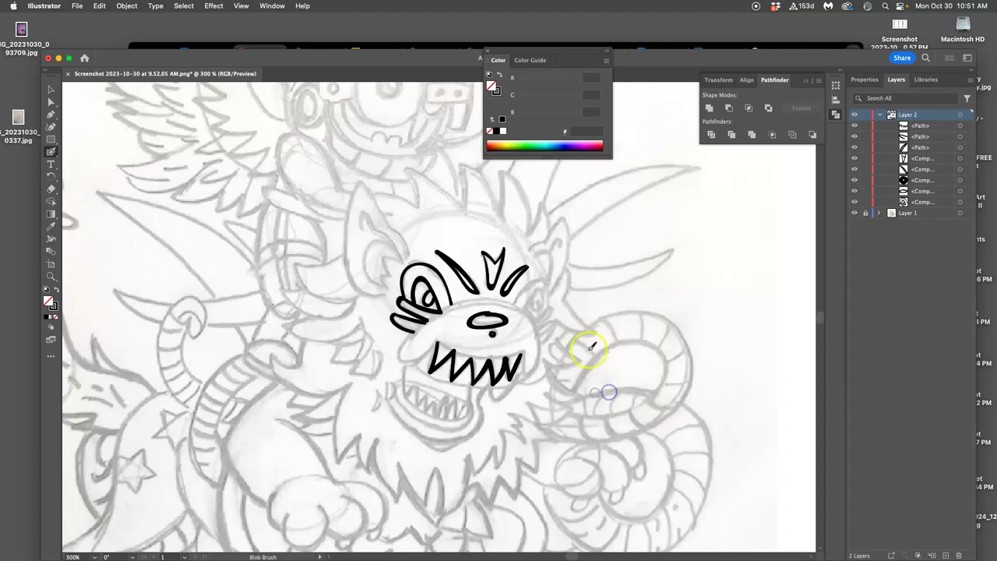
Step: Test the fixed-width brush with straight strokes in the blank area beside the creature, and undo the test strokes
{"action": "mouse_move", "coordinate": [704, 225]}
{"action": "left_mouse_down"}
{"action": "mouse_move", "coordinate": [719, 325]}
{"action": "mouse_move", "coordinate": [731, 222]}
{"action": "mouse_move", "coordinate": [734, 302]}
{"action": "left_mouse_up"}
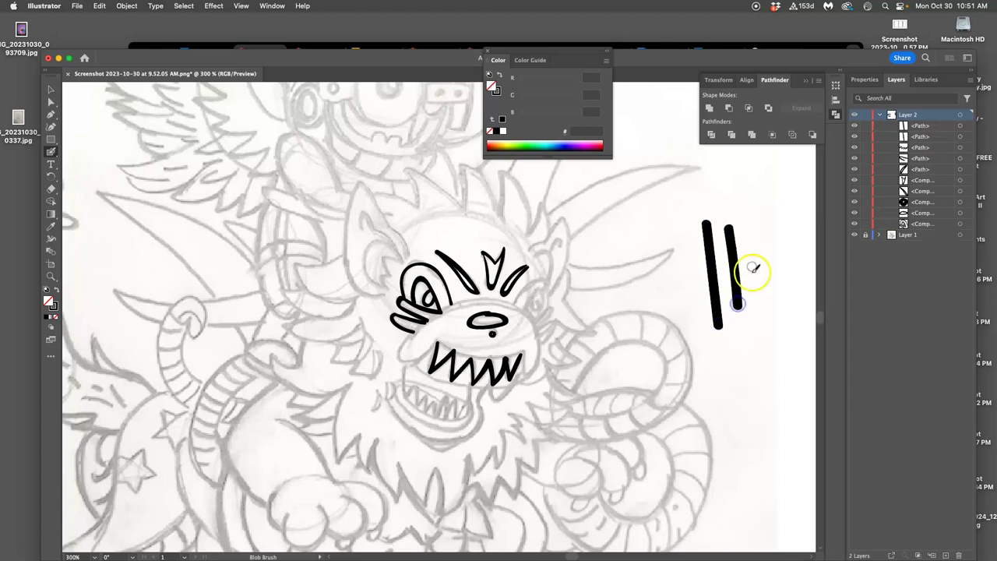
{"action": "mouse_move", "coordinate": [755, 268]}
{"action": "left_mouse_down"}
{"action": "mouse_move", "coordinate": [750, 397]}
{"action": "mouse_move", "coordinate": [738, 406]}
{"action": "left_mouse_up"}
{"action": "key", "text": "super+z"}
{"action": "key", "text": "super+z"}
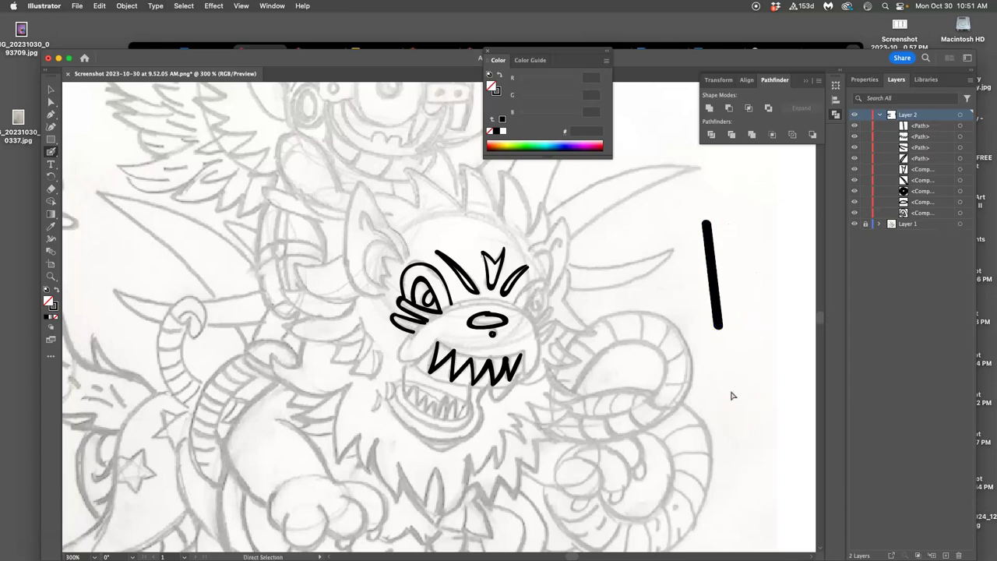
{"action": "key", "text": "super+z"}
Step: Undo all the inked teeth, brow marks, snout and eye strokes until Layer 2 is empty
{"action": "key", "text": "super+z"}
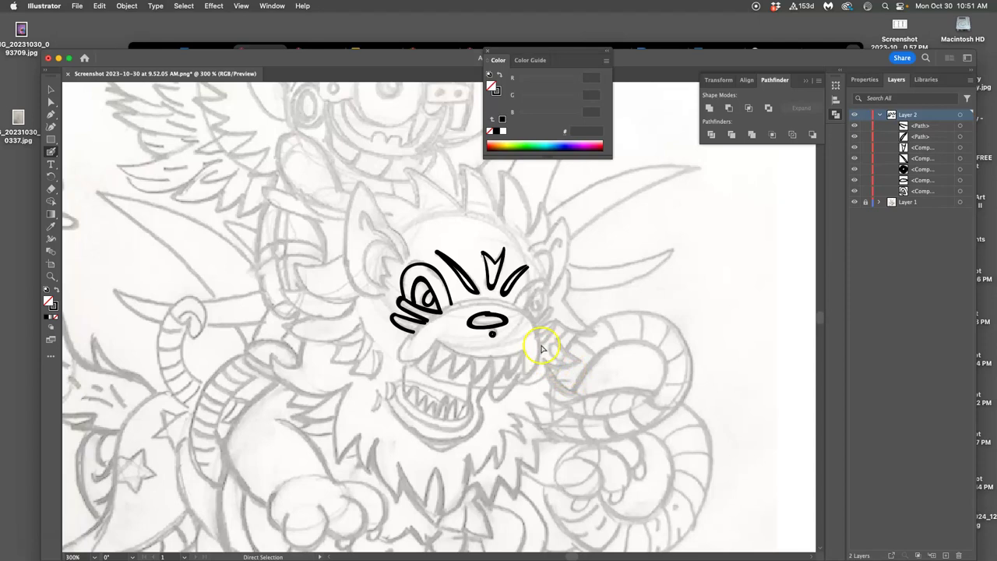
{"action": "key", "text": "super+z"}
{"action": "key", "text": "super+z"}
{"action": "key", "text": "super+z"}
{"action": "key", "text": "super+z"}
{"action": "key", "text": "super+z"}
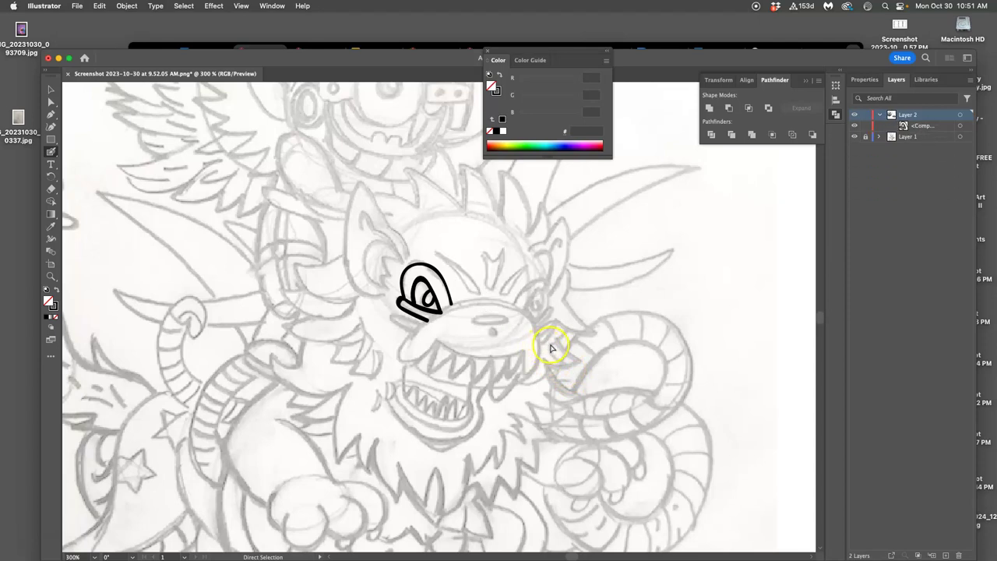
{"action": "key", "text": "super+z"}
{"action": "key", "text": "super+z"}
{"action": "key", "text": "super+z"}
{"action": "key", "text": "super+z"}
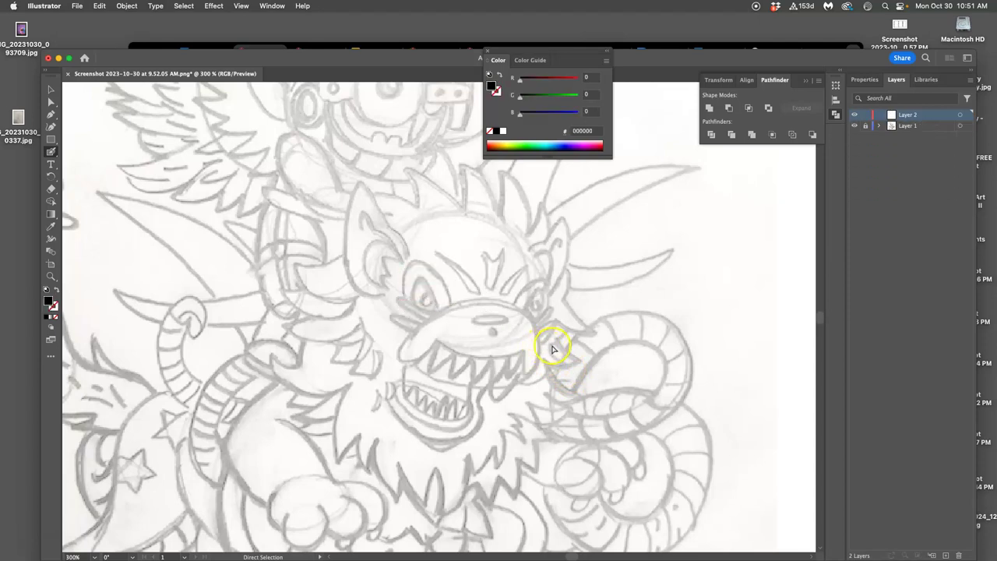
Step: Set the Blob Brush size to 3 pt, keeping it Fixed
{"action": "key", "text": "shift+b"}
{"action": "double_click", "coordinate": [52, 153]}
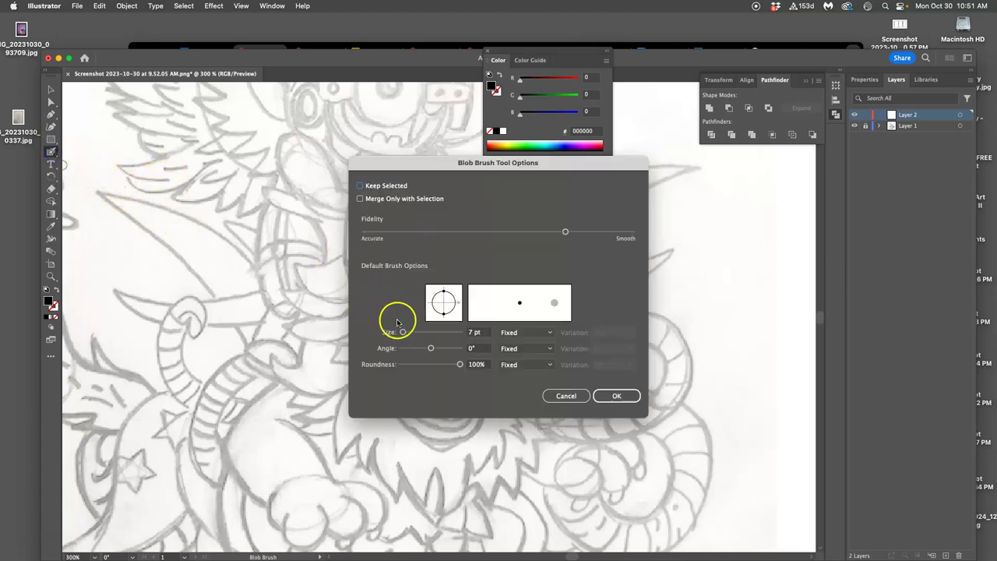
{"action": "left_click_drag", "start_coordinate": [402, 332], "coordinate": [403, 335]}
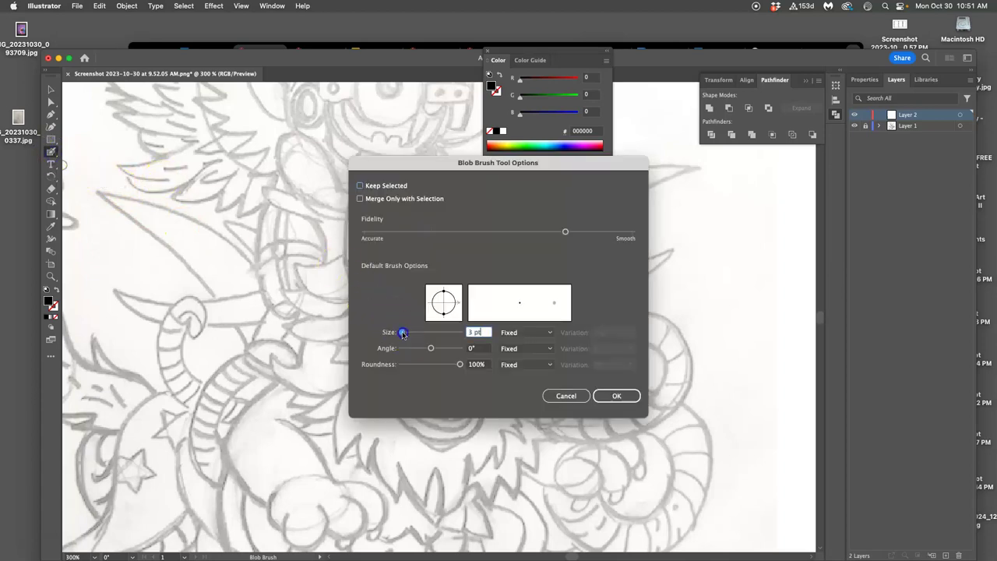
{"action": "left_click", "coordinate": [614, 396]}
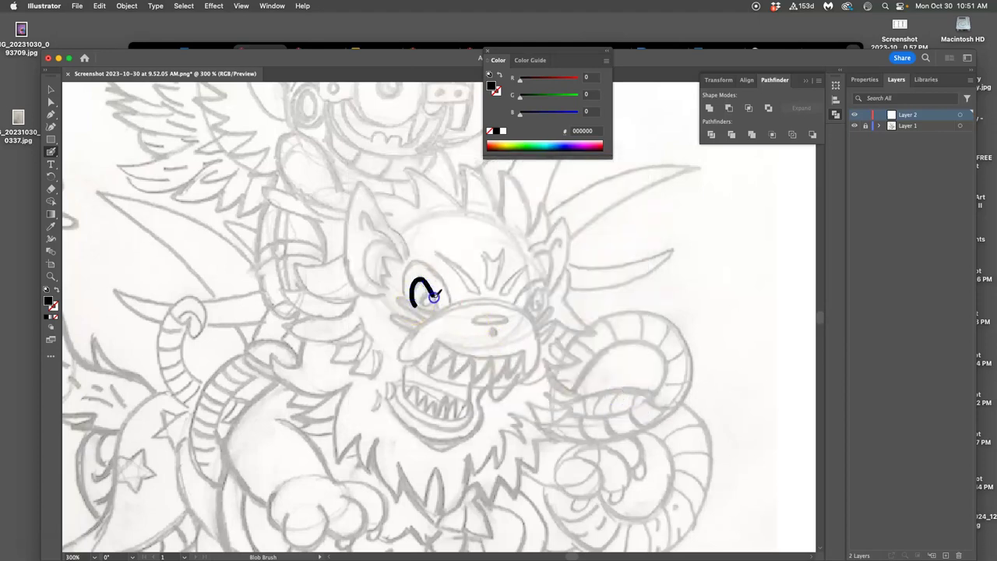
Step: Ink the larger eye's inner arc, pupil loop, first lower fold and outer arc with the uniform brush, redoing the pupil stroke
{"action": "left_click_drag", "start_coordinate": [441, 307], "coordinate": [440, 309]}
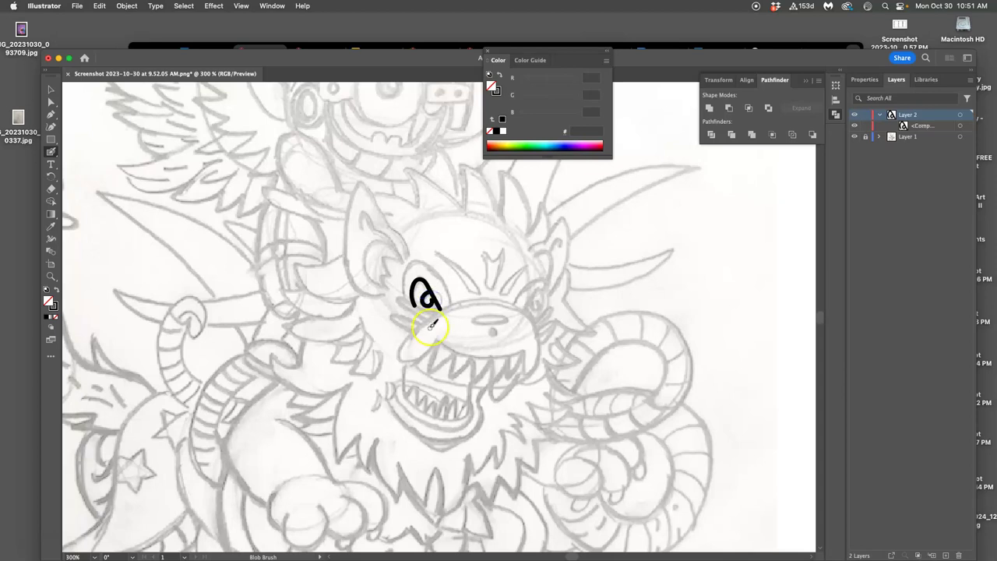
{"action": "key", "text": "super+z"}
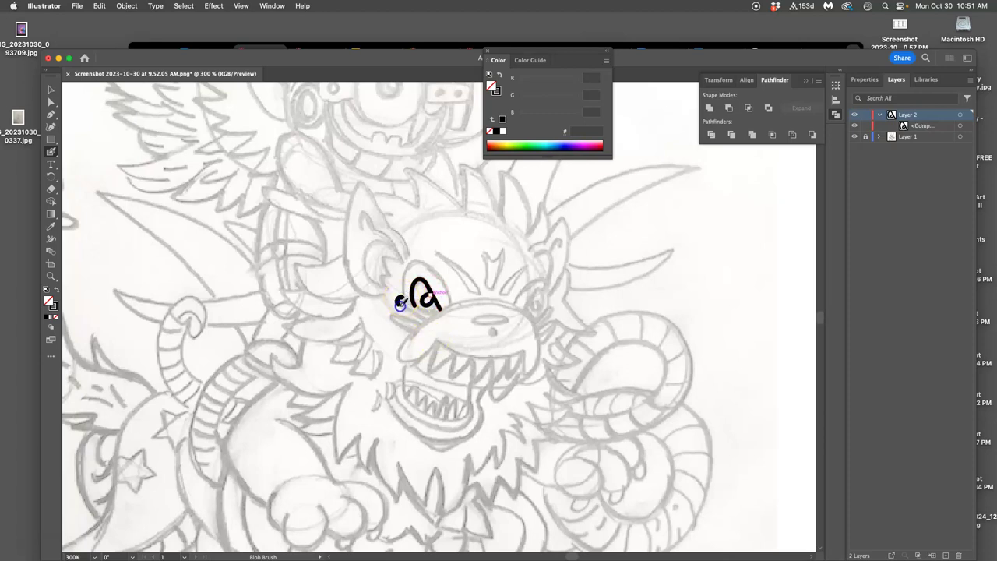
{"action": "left_click_drag", "start_coordinate": [423, 320], "coordinate": [407, 299]}
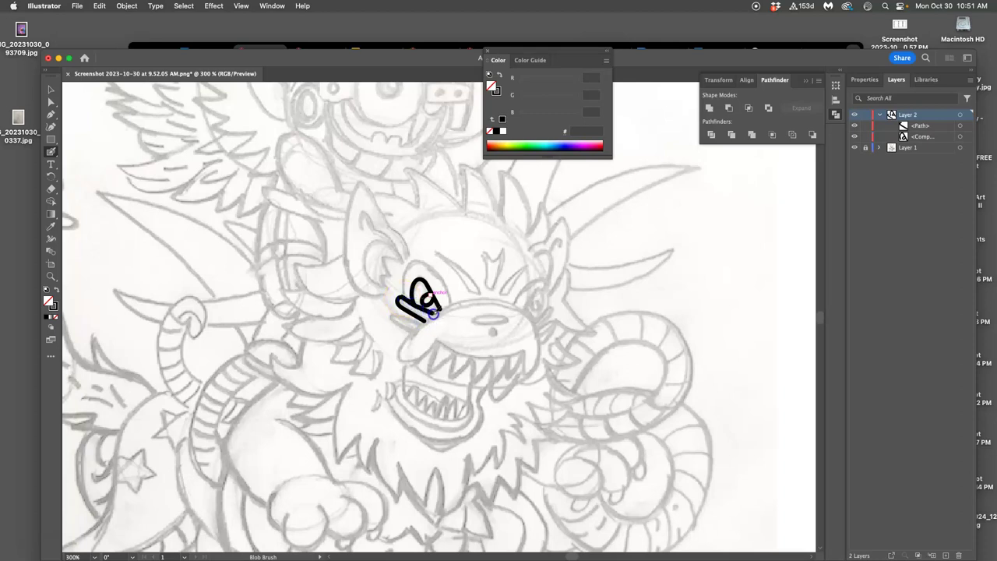
{"action": "left_click_drag", "start_coordinate": [433, 314], "coordinate": [435, 314]}
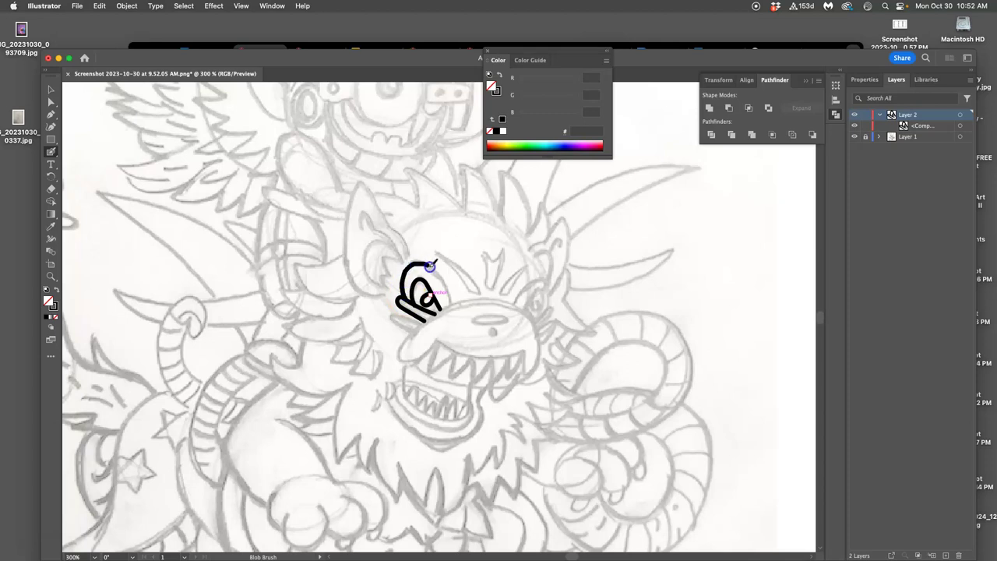
{"action": "left_click_drag", "start_coordinate": [454, 299], "coordinate": [455, 303]}
Step: Ink the second rounded fold below the larger eye, along the edge of the snout
{"action": "scroll", "coordinate": [413, 327], "scroll_direction": "up", "scroll_amount": 4}
{"action": "left_click_drag", "start_coordinate": [492, 271], "coordinate": [466, 305]}
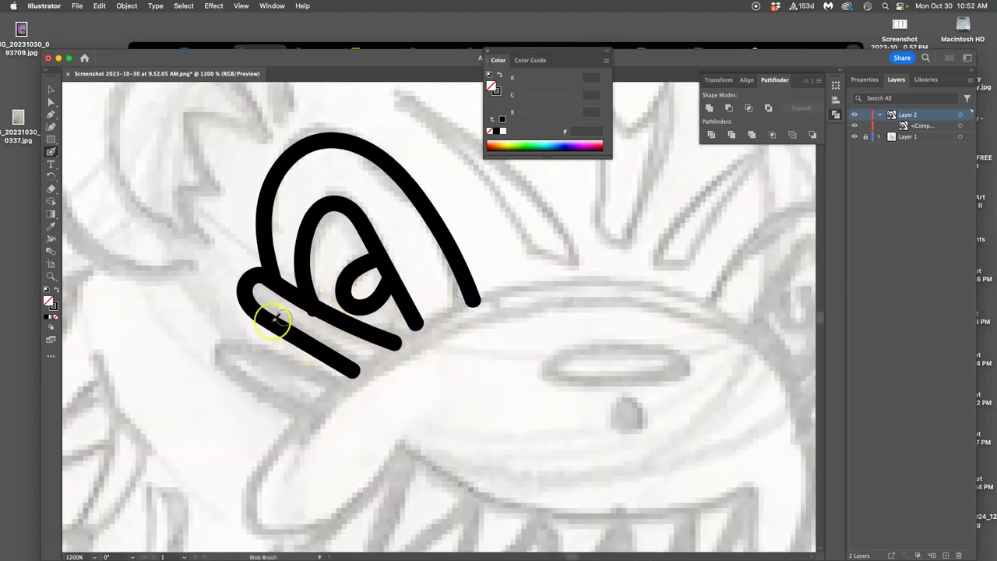
{"action": "mouse_move", "coordinate": [301, 417]}
{"action": "left_mouse_down"}
{"action": "mouse_move", "coordinate": [240, 386]}
{"action": "mouse_move", "coordinate": [222, 362]}
{"action": "mouse_move", "coordinate": [226, 346]}
{"action": "mouse_move", "coordinate": [339, 391]}
{"action": "left_mouse_up"}
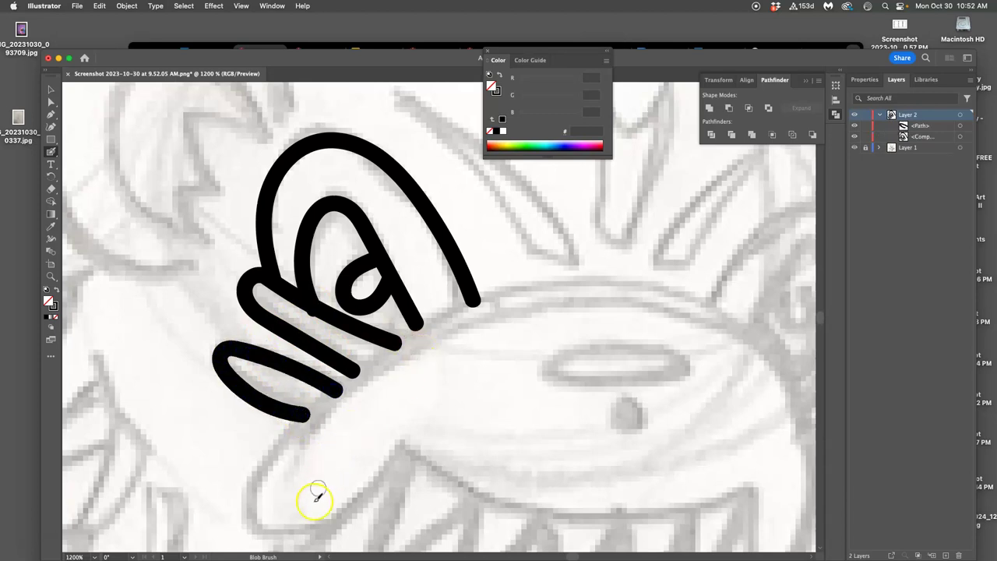
Step: Ink the slanted brow mark, the central forked mark and the narrow opposite brow mark on the manticore's forehead
{"action": "key", "text": "super+minus"}
{"action": "key", "text": "super+minus"}
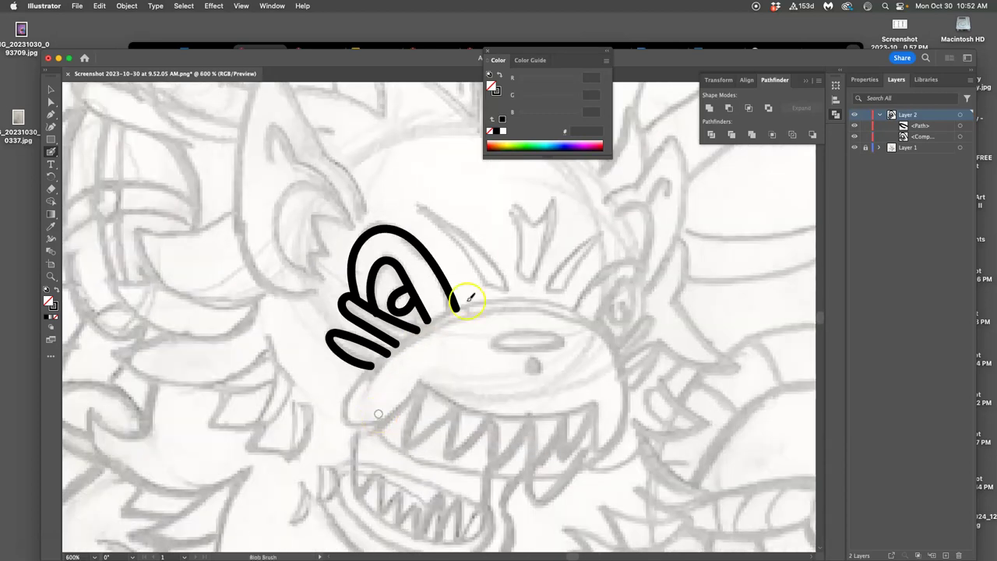
{"action": "left_click_drag", "start_coordinate": [413, 205], "coordinate": [480, 274]}
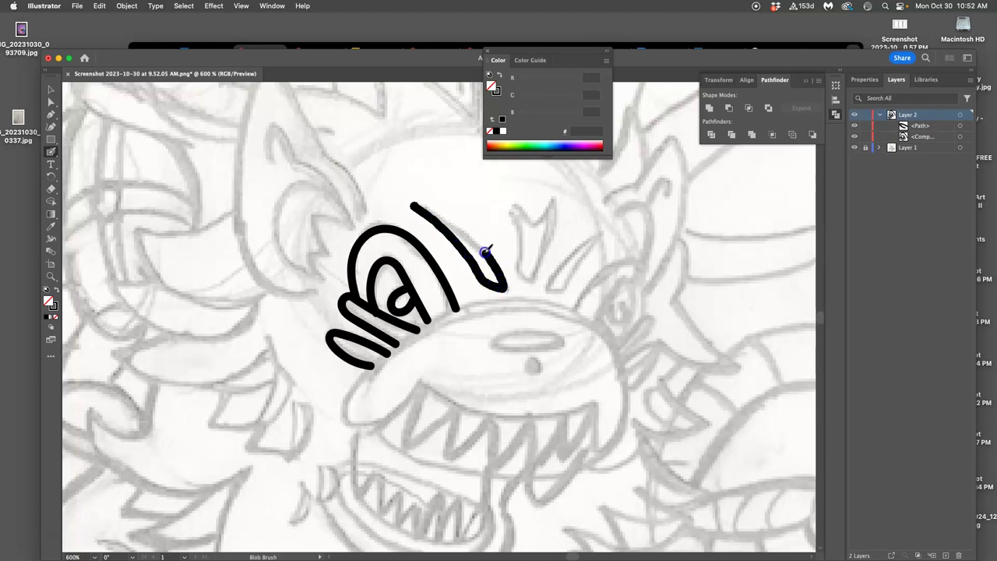
{"action": "left_click_drag", "start_coordinate": [420, 208], "coordinate": [419, 207]}
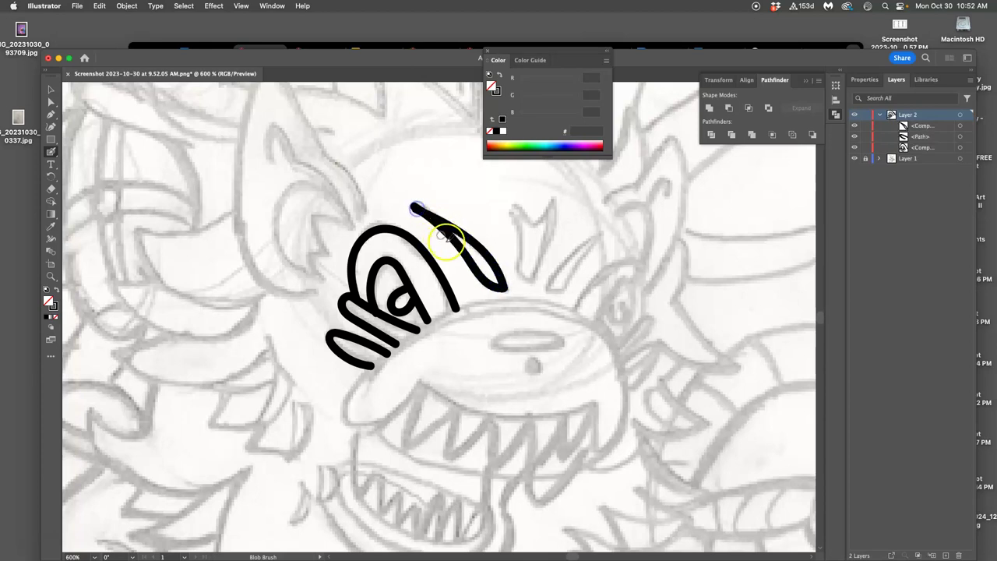
{"action": "mouse_move", "coordinate": [515, 215]}
{"action": "left_mouse_down"}
{"action": "mouse_move", "coordinate": [519, 266]}
{"action": "mouse_move", "coordinate": [530, 281]}
{"action": "mouse_move", "coordinate": [552, 232]}
{"action": "mouse_move", "coordinate": [553, 194]}
{"action": "mouse_move", "coordinate": [538, 223]}
{"action": "mouse_move", "coordinate": [516, 206]}
{"action": "left_mouse_up"}
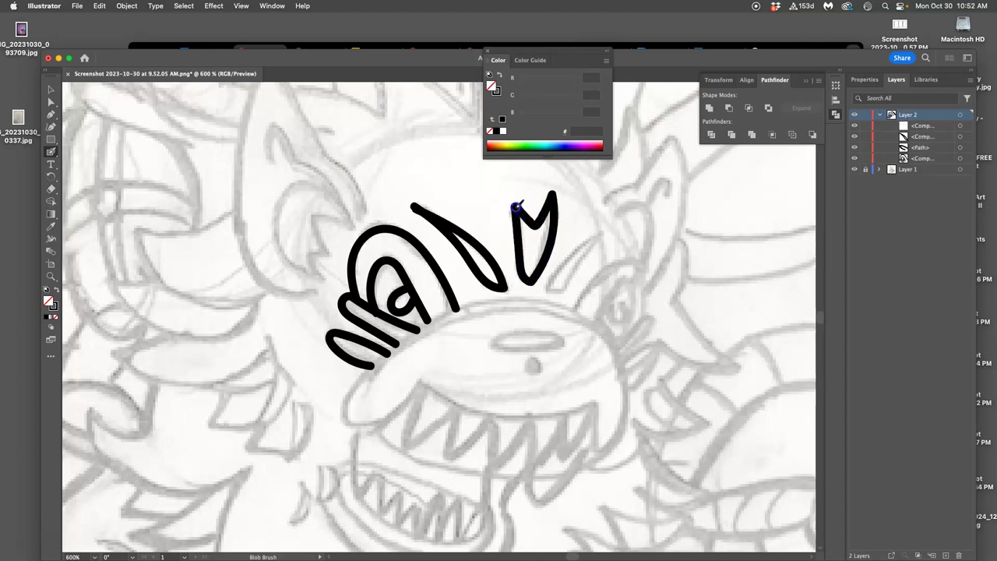
{"action": "left_click_drag", "start_coordinate": [598, 235], "coordinate": [558, 270]}
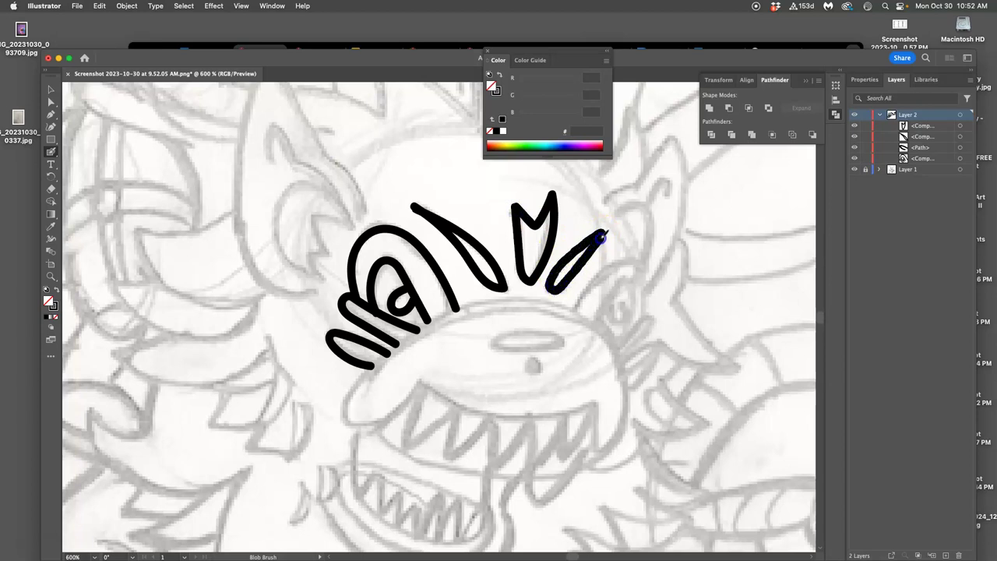
{"action": "left_click_drag", "start_coordinate": [602, 235], "coordinate": [604, 234]}
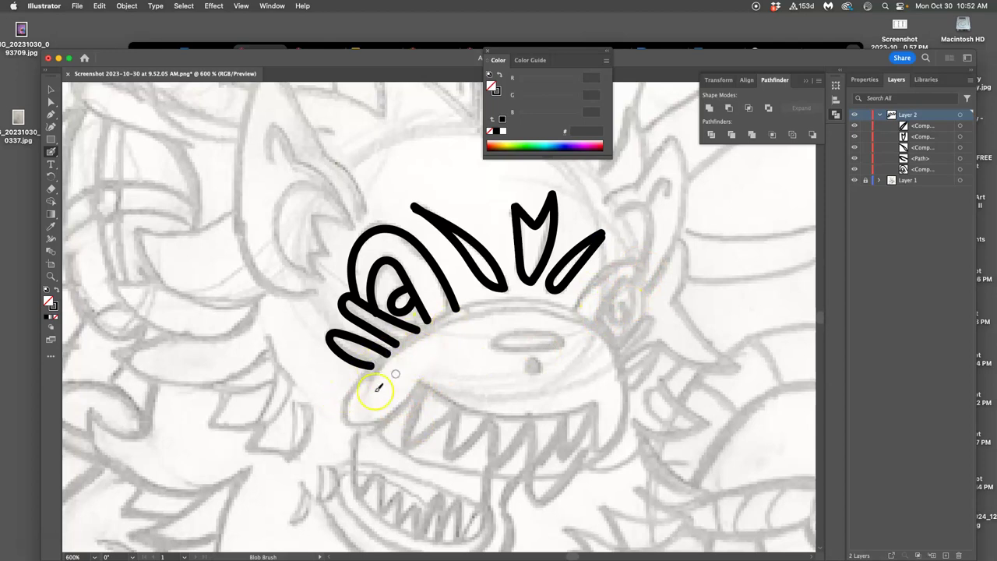
Step: Ink the manticore's snout outline with the uniform brush: the rounded cheek lobe, the arched top and far side, and the curved upper lip
{"action": "mouse_move", "coordinate": [407, 402]}
{"action": "left_mouse_down"}
{"action": "mouse_move", "coordinate": [347, 426]}
{"action": "mouse_move", "coordinate": [349, 395]}
{"action": "left_mouse_up"}
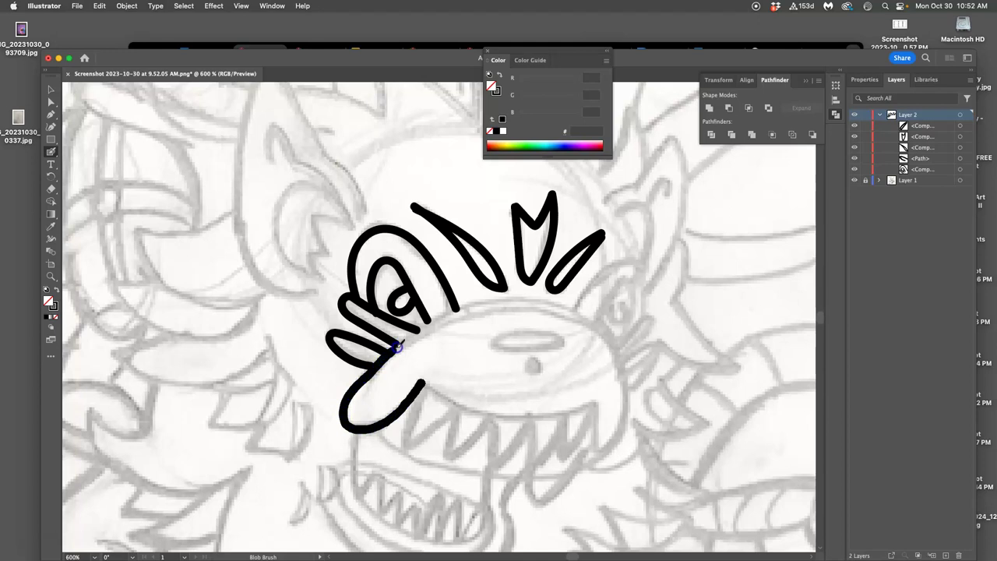
{"action": "mouse_move", "coordinate": [484, 301]}
{"action": "left_mouse_down"}
{"action": "mouse_move", "coordinate": [527, 297]}
{"action": "mouse_move", "coordinate": [599, 328]}
{"action": "mouse_move", "coordinate": [619, 375]}
{"action": "mouse_move", "coordinate": [613, 439]}
{"action": "mouse_move", "coordinate": [598, 456]}
{"action": "mouse_move", "coordinate": [592, 402]}
{"action": "left_mouse_up"}
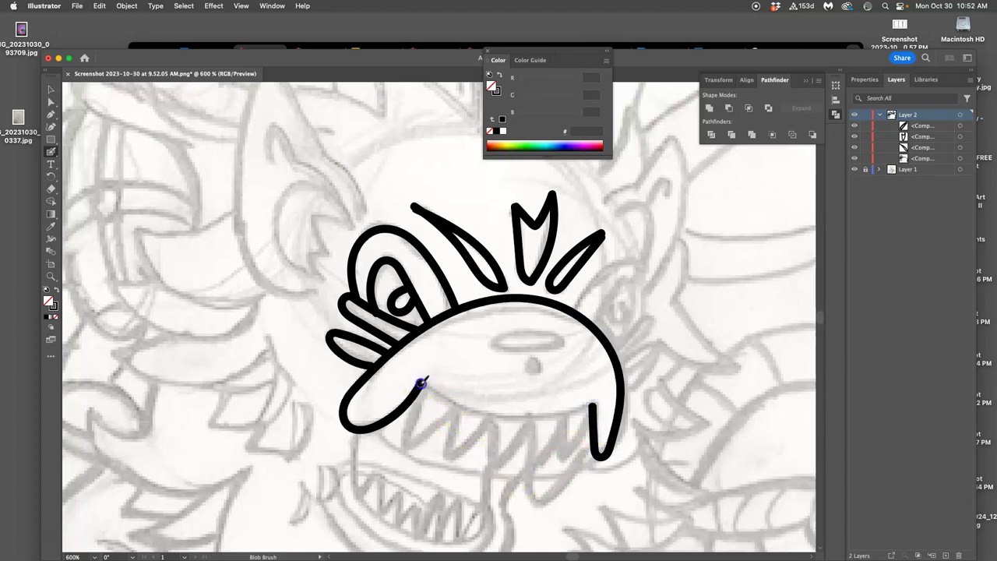
{"action": "mouse_move", "coordinate": [454, 405]}
{"action": "left_mouse_down"}
{"action": "mouse_move", "coordinate": [535, 424]}
{"action": "mouse_move", "coordinate": [593, 408]}
{"action": "left_mouse_up"}
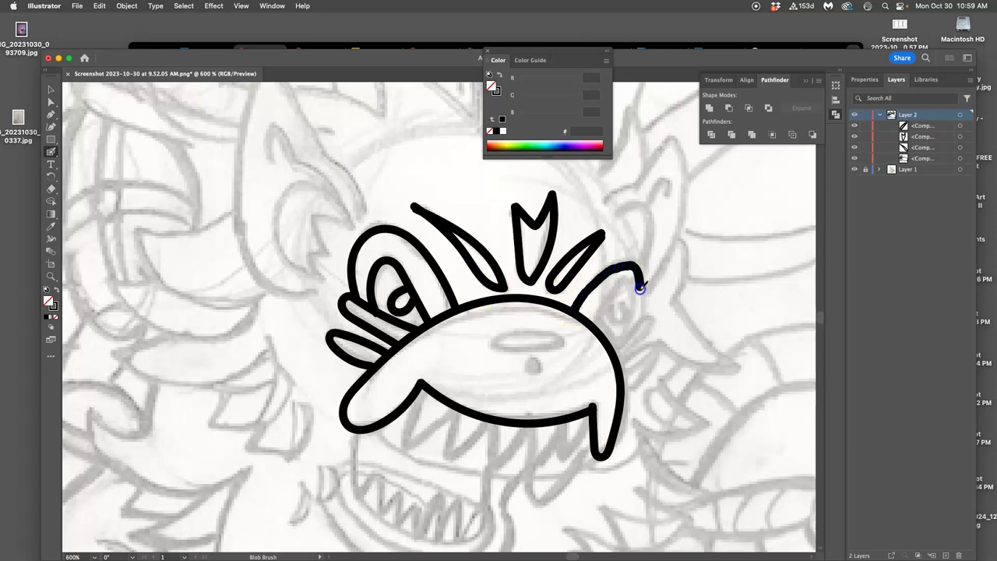
Step: Ink the smaller eye's outer arc and its inner details against the snout, redoing the outer arc once
{"action": "left_click_drag", "start_coordinate": [637, 316], "coordinate": [610, 362]}
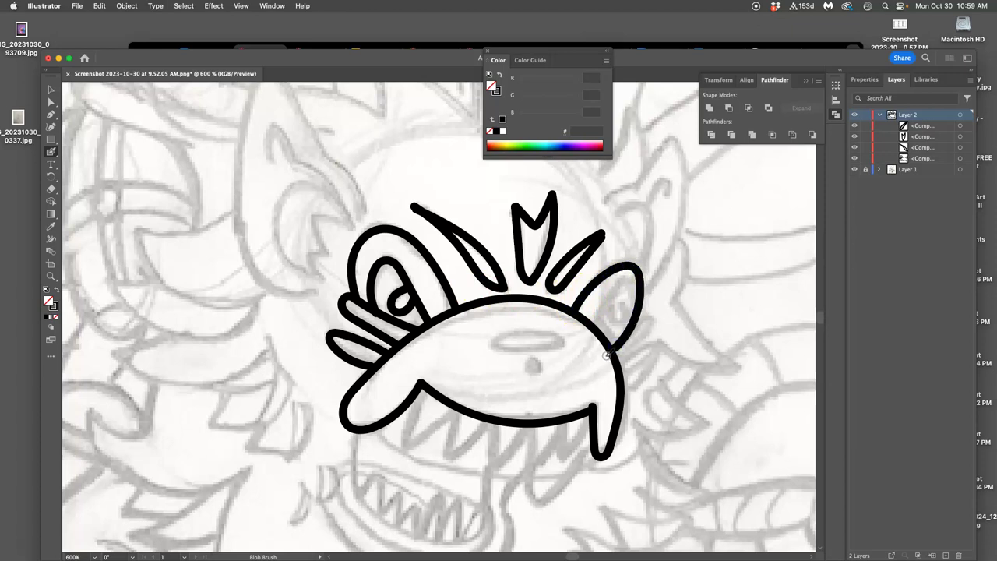
{"action": "key", "text": "super+z"}
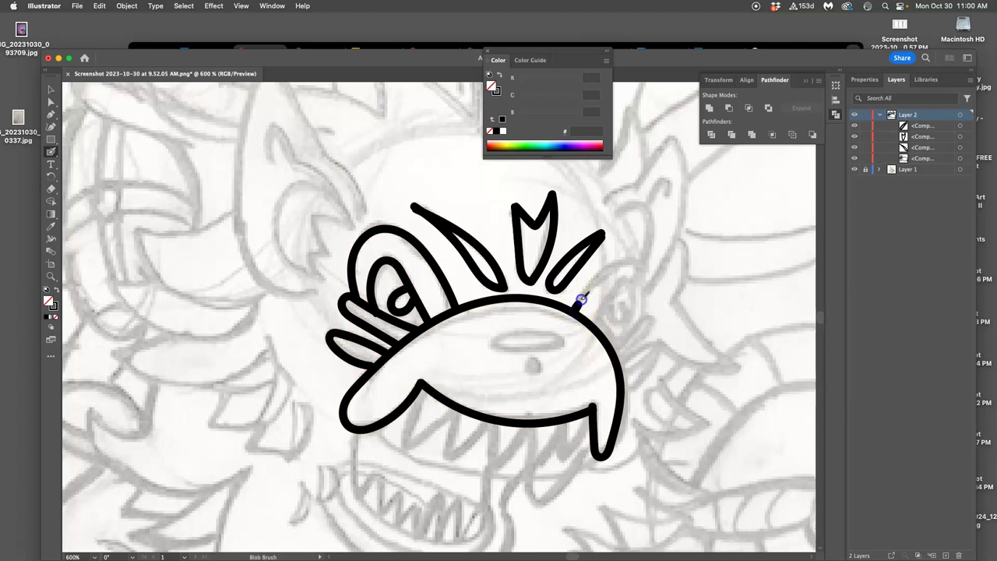
{"action": "mouse_move", "coordinate": [581, 298]}
{"action": "left_mouse_down"}
{"action": "mouse_move", "coordinate": [635, 261]}
{"action": "mouse_move", "coordinate": [645, 309]}
{"action": "left_mouse_up"}
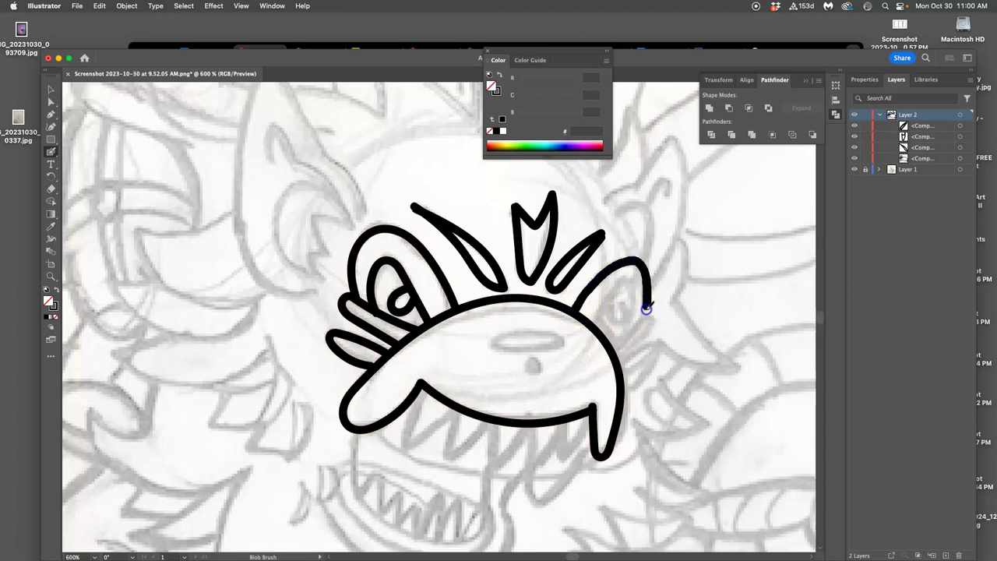
{"action": "left_click_drag", "start_coordinate": [623, 350], "coordinate": [622, 355]}
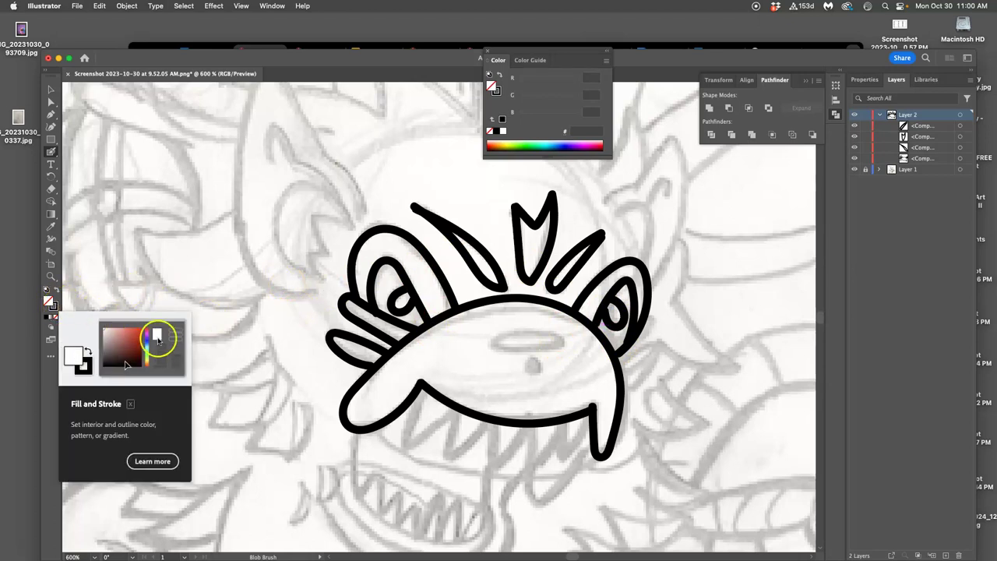
Step: Compare the Blob Brush's stroke colour with the fill colour of the inked face shape
{"action": "left_click", "coordinate": [52, 304]}
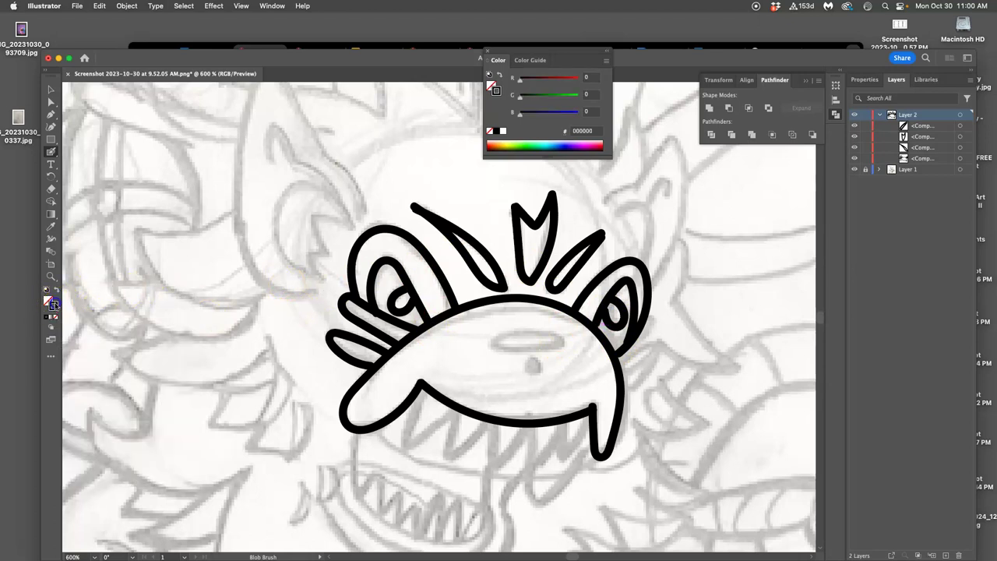
{"action": "left_click", "coordinate": [612, 328], "text": "super"}
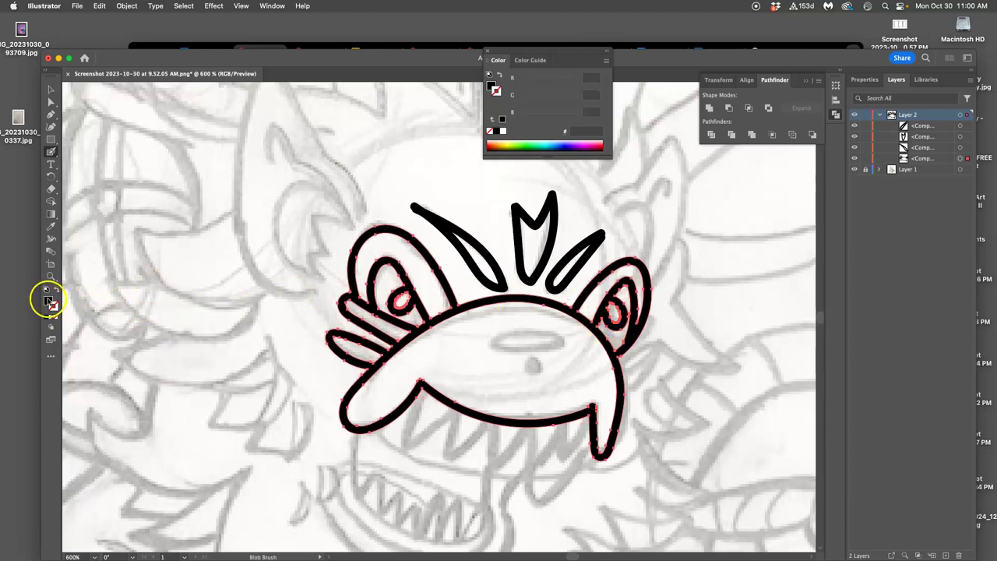
{"action": "left_click", "coordinate": [48, 299]}
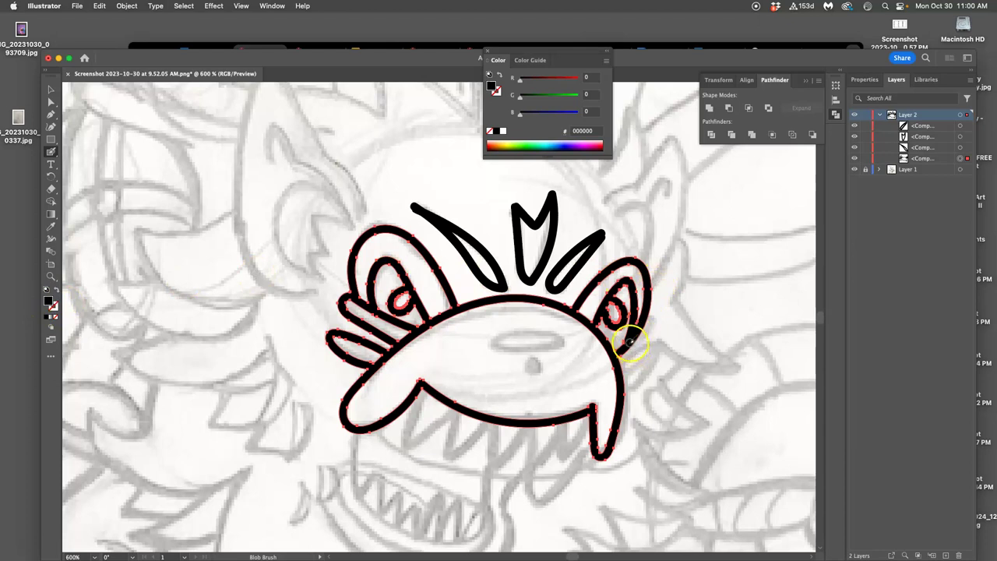
Step: Undo the smaller eye's inner strokes and re-ink its inner arc and pupil loop
{"action": "key", "text": "super+z"}
{"action": "key", "text": "super+z"}
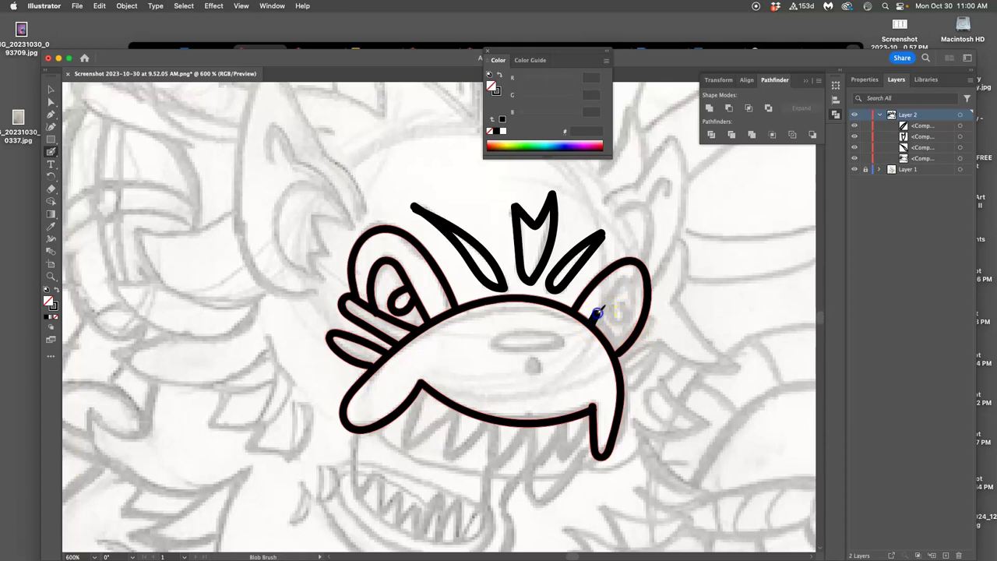
{"action": "left_click_drag", "start_coordinate": [633, 296], "coordinate": [612, 351]}
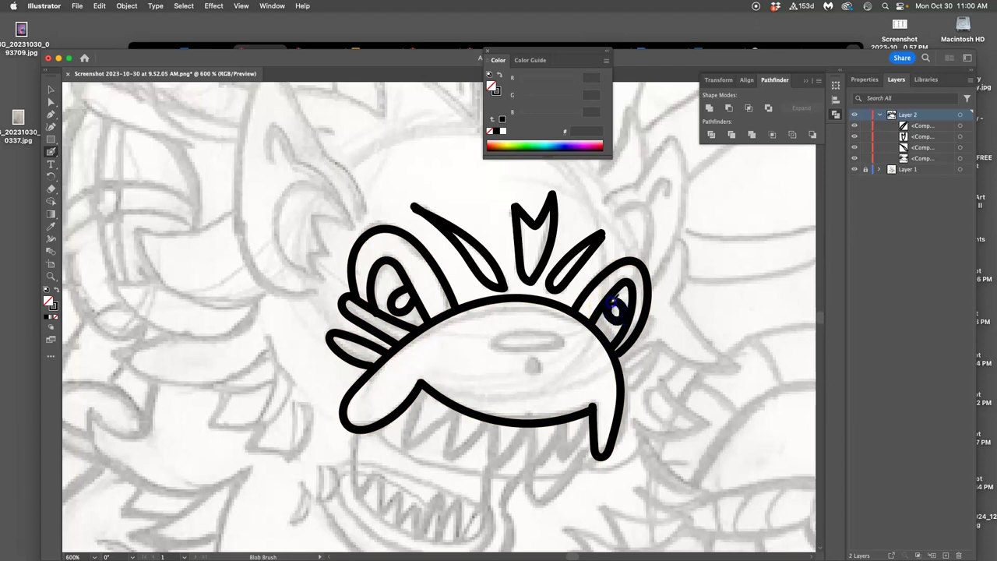
{"action": "left_click_drag", "start_coordinate": [611, 303], "coordinate": [614, 307]}
{"action": "key", "text": "super+z"}
Step: Ink the flattened oval on top of the snout as one closed loop, redoing it once for a cleaner shape
{"action": "key", "text": "super+minus"}
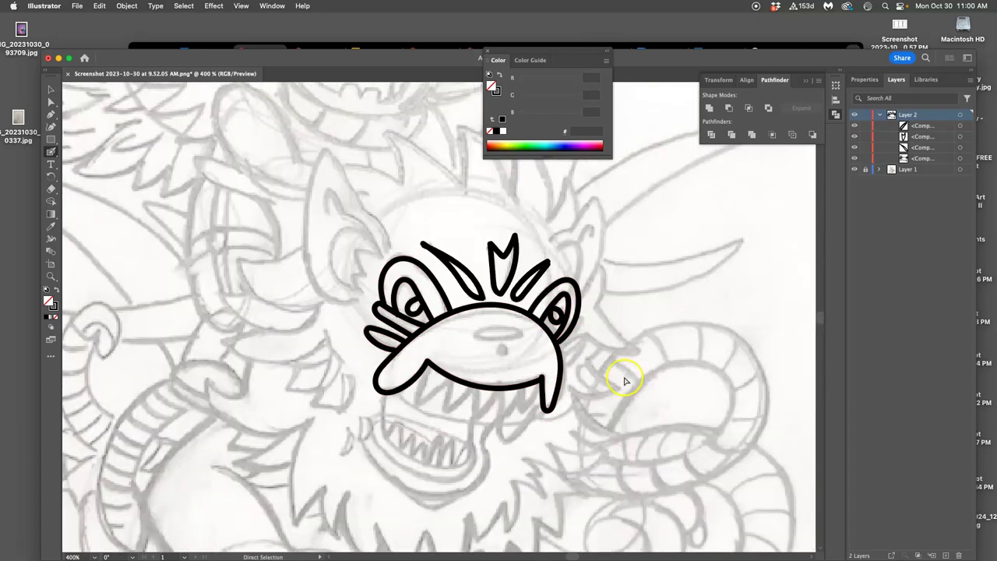
{"action": "key", "text": "super+minus"}
{"action": "key", "text": "super+minus"}
{"action": "key", "text": "super+plus"}
{"action": "key", "text": "super+plus"}
{"action": "key", "text": "super+plus"}
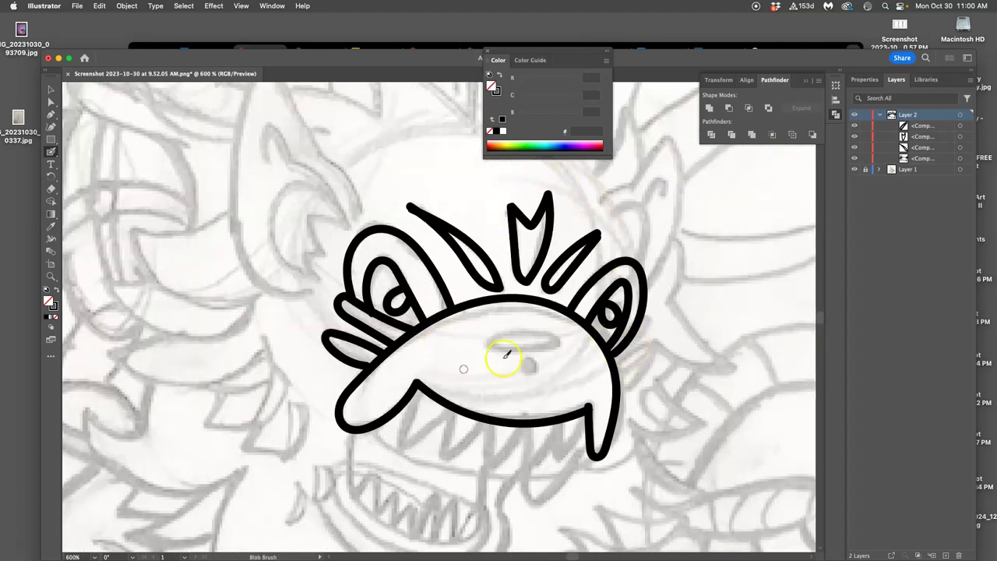
{"action": "left_click_drag", "start_coordinate": [534, 329], "coordinate": [507, 332]}
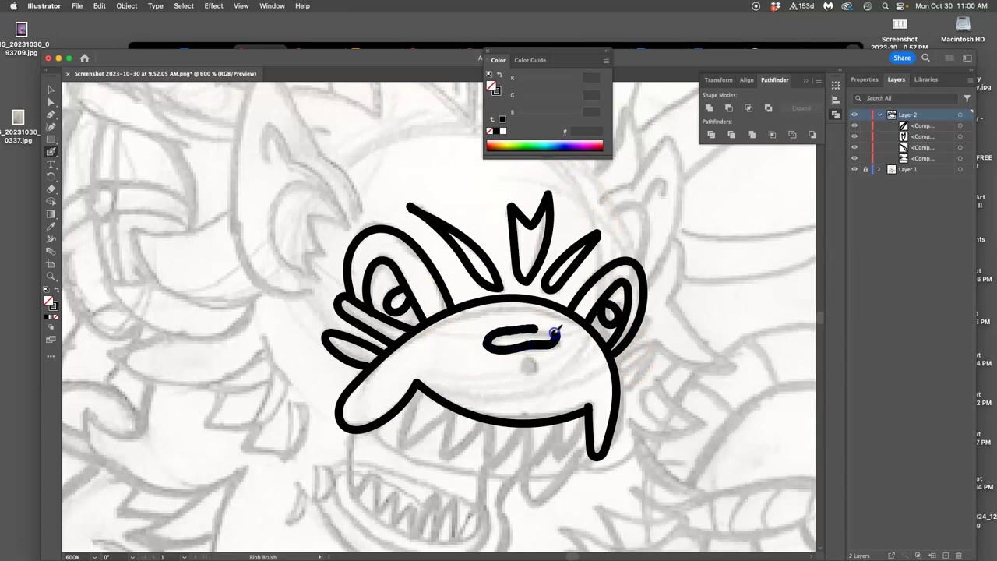
{"action": "left_click_drag", "start_coordinate": [540, 329], "coordinate": [544, 331]}
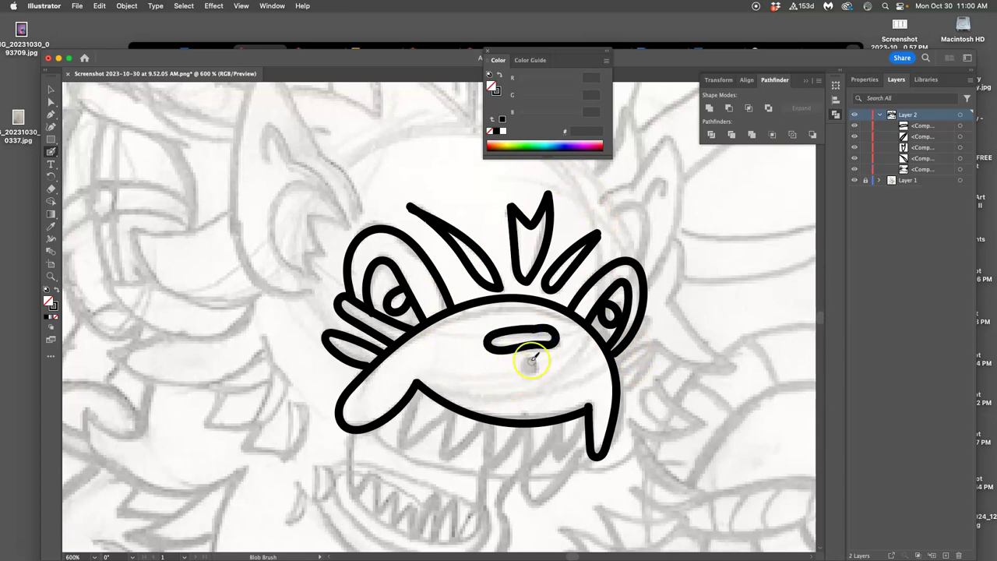
{"action": "key", "text": "super+z"}
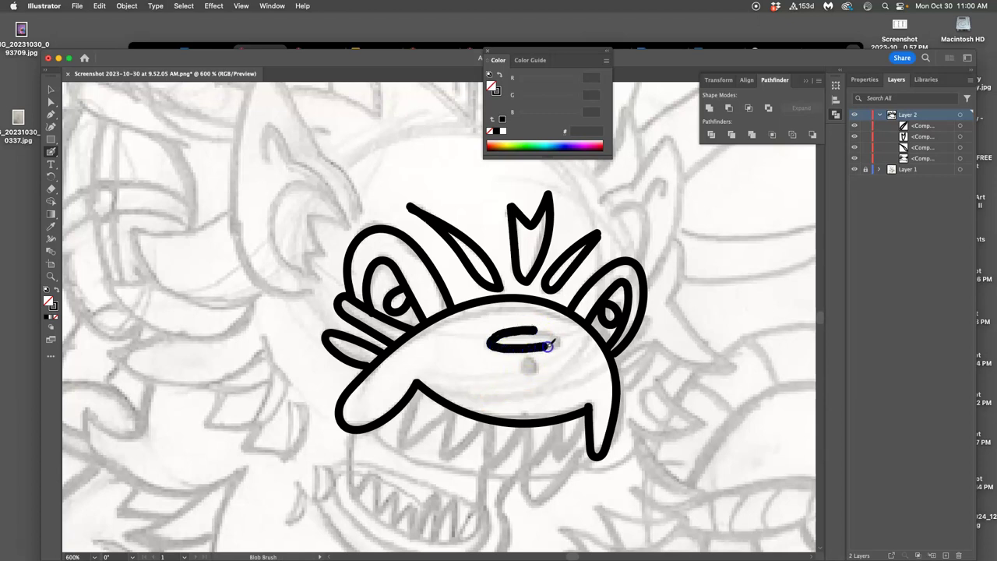
{"action": "left_click_drag", "start_coordinate": [536, 329], "coordinate": [534, 334]}
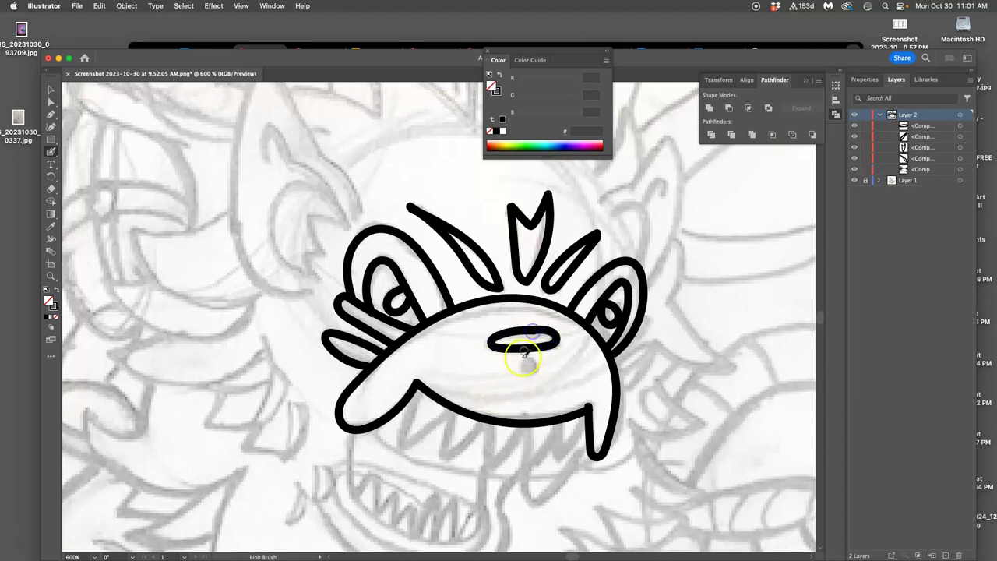
{"action": "double_click", "coordinate": [51, 192]}
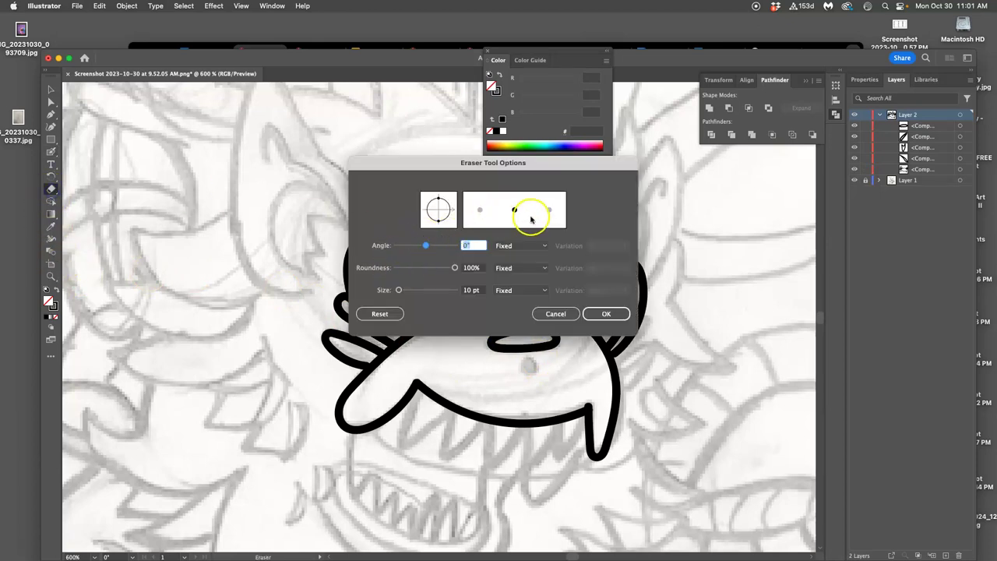
{"action": "left_click", "coordinate": [555, 314]}
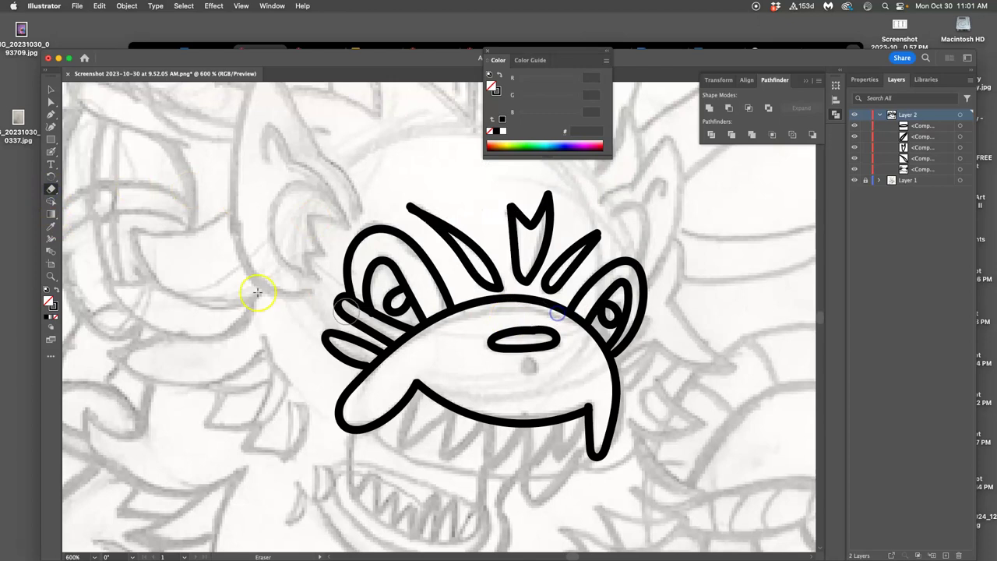
{"action": "left_click", "coordinate": [51, 152]}
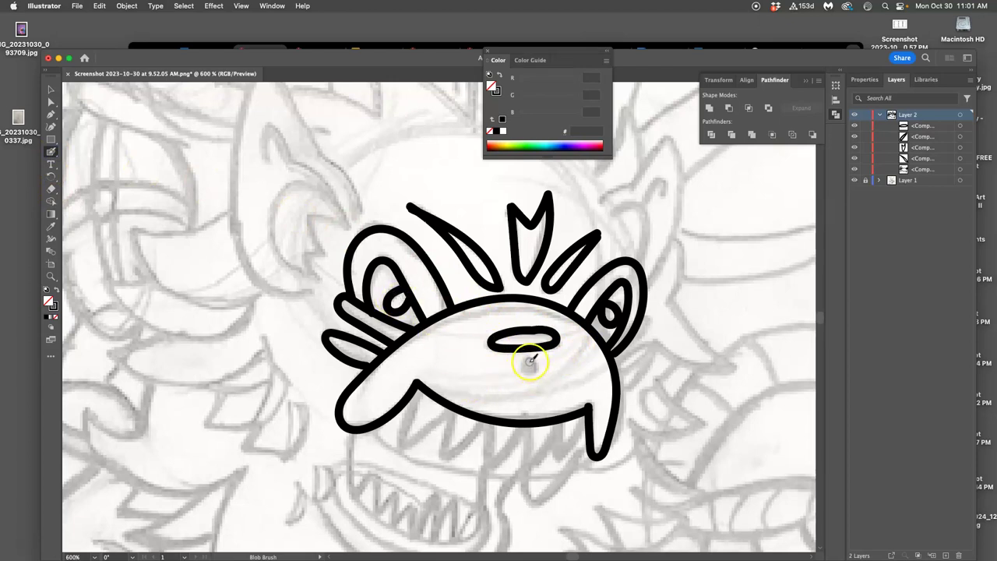
Step: Ink the small round mark below the snout's oval and the row of jagged upper teeth along the lip
{"action": "left_click_drag", "start_coordinate": [530, 359], "coordinate": [529, 361]}
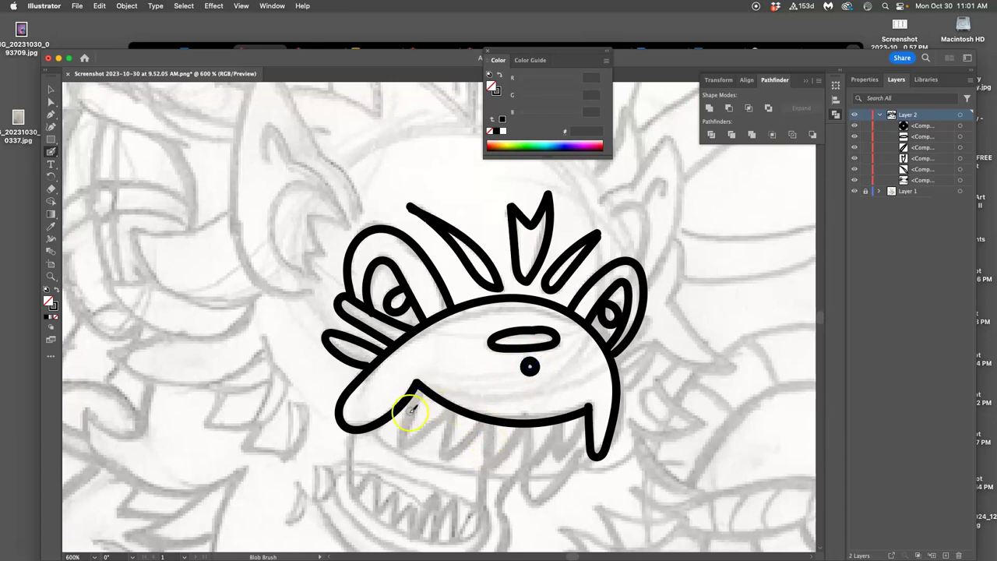
{"action": "mouse_move", "coordinate": [414, 397]}
{"action": "left_mouse_down"}
{"action": "mouse_move", "coordinate": [397, 444]}
{"action": "mouse_move", "coordinate": [446, 406]}
{"action": "mouse_move", "coordinate": [460, 409]}
{"action": "mouse_move", "coordinate": [451, 409]}
{"action": "mouse_move", "coordinate": [441, 459]}
{"action": "left_mouse_up"}
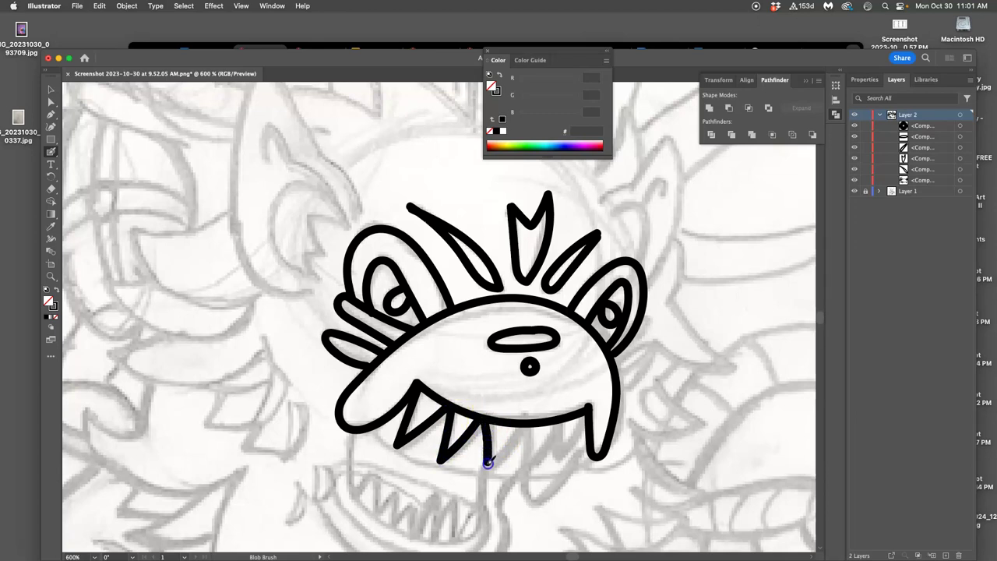
{"action": "left_click_drag", "start_coordinate": [513, 441], "coordinate": [525, 423]}
{"action": "left_click_drag", "start_coordinate": [534, 462], "coordinate": [559, 423]}
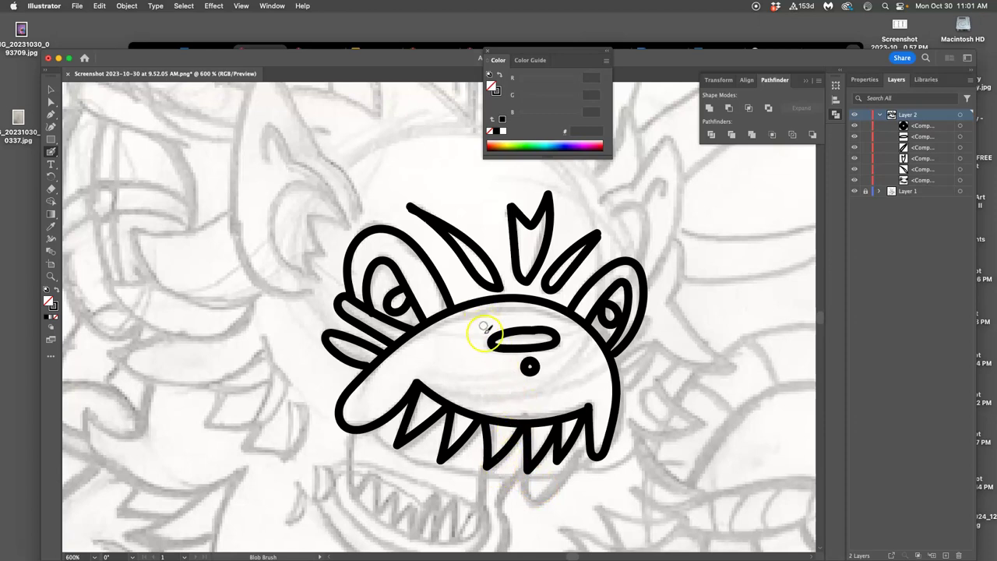
{"action": "key", "text": "cmd+z"}
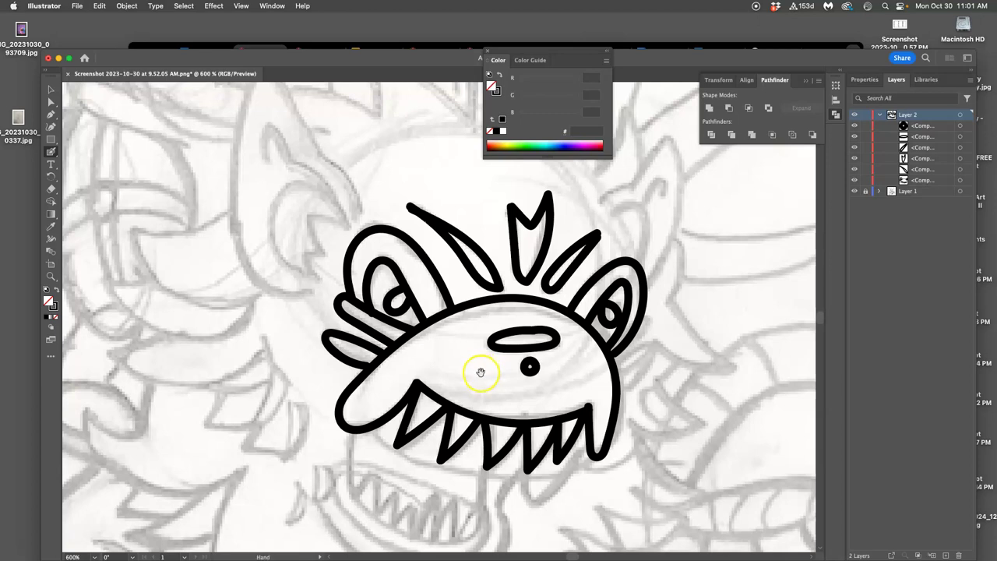
Step: Ink the open mouth below the snout: its two side lines, the zigzag lower teeth and the curved gum line beneath them
{"action": "left_click_drag", "start_coordinate": [476, 372], "coordinate": [424, 290]}
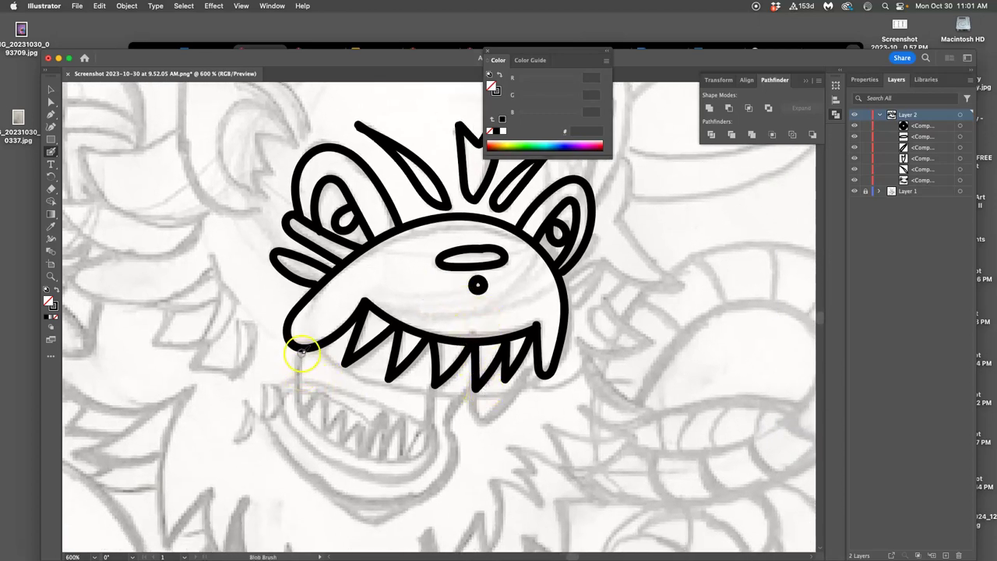
{"action": "left_click_drag", "start_coordinate": [303, 352], "coordinate": [301, 360]}
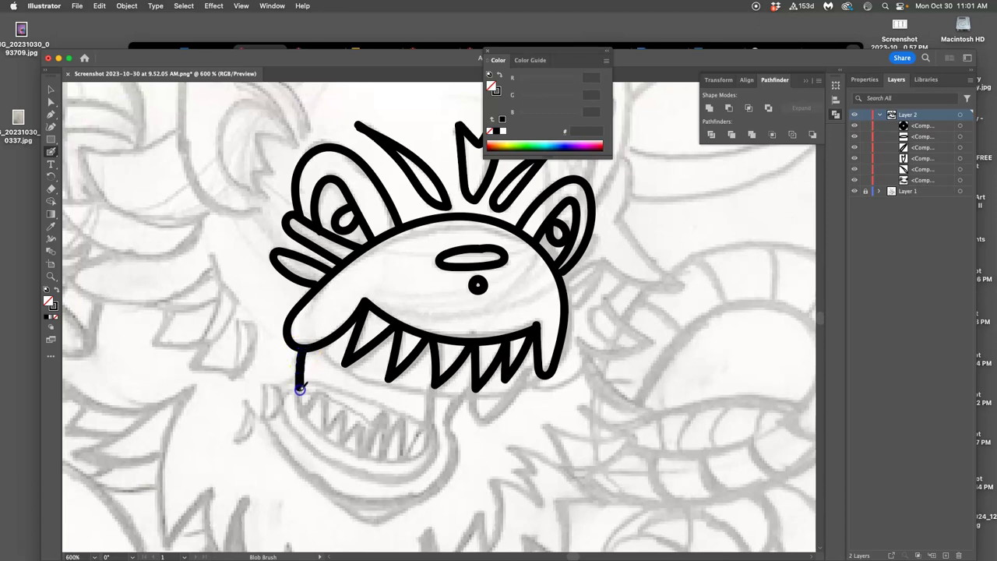
{"action": "left_click_drag", "start_coordinate": [301, 408], "coordinate": [322, 391]}
{"action": "mouse_move", "coordinate": [341, 429]}
{"action": "left_mouse_down"}
{"action": "mouse_move", "coordinate": [341, 442]}
{"action": "mouse_move", "coordinate": [360, 450]}
{"action": "left_mouse_up"}
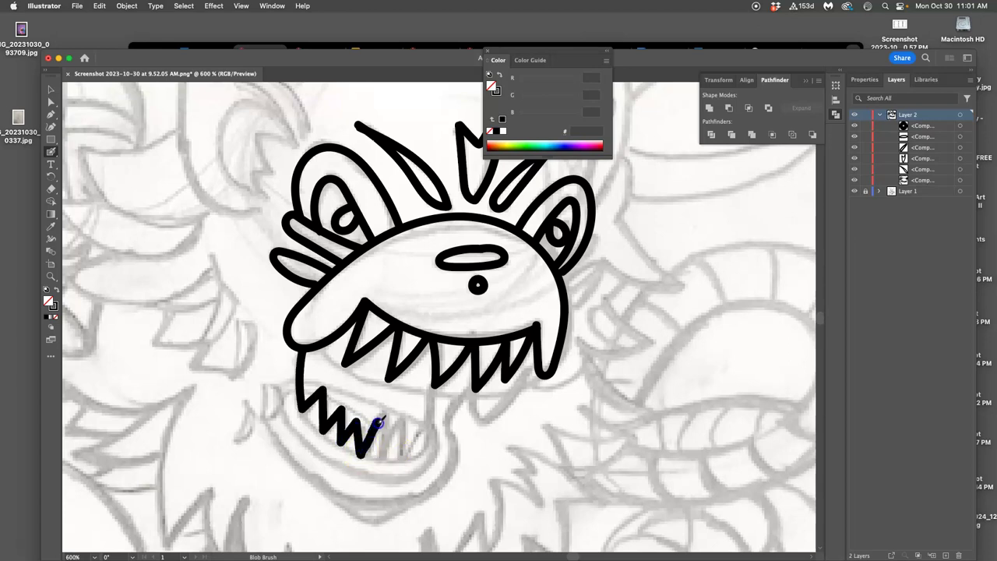
{"action": "mouse_move", "coordinate": [388, 445]}
{"action": "left_mouse_down"}
{"action": "mouse_move", "coordinate": [402, 414]}
{"action": "mouse_move", "coordinate": [406, 460]}
{"action": "mouse_move", "coordinate": [417, 433]}
{"action": "mouse_move", "coordinate": [429, 448]}
{"action": "left_mouse_up"}
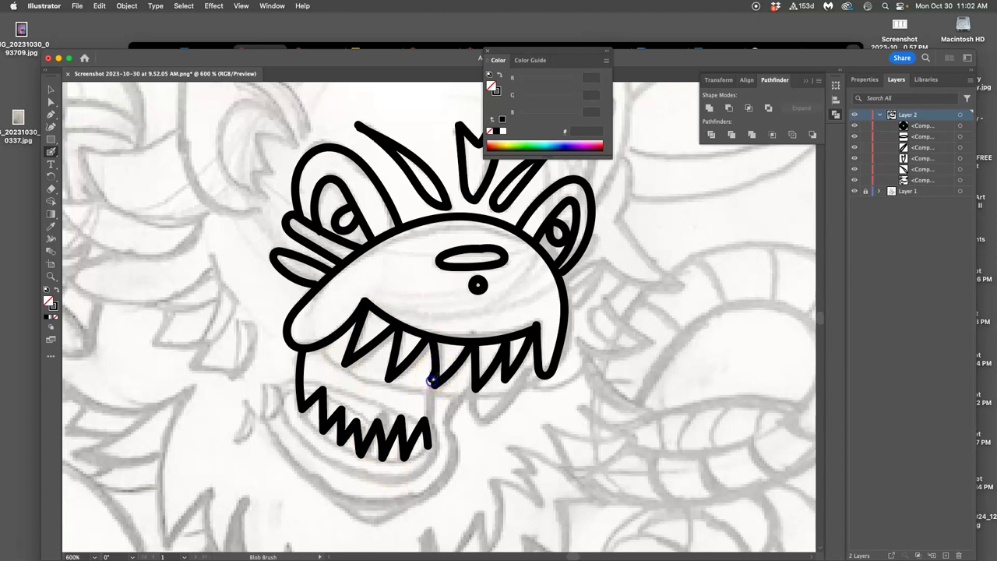
{"action": "left_click_drag", "start_coordinate": [426, 421], "coordinate": [427, 425]}
{"action": "mouse_move", "coordinate": [360, 459]}
{"action": "left_mouse_down"}
{"action": "mouse_move", "coordinate": [394, 464]}
{"action": "mouse_move", "coordinate": [428, 448]}
{"action": "left_mouse_up"}
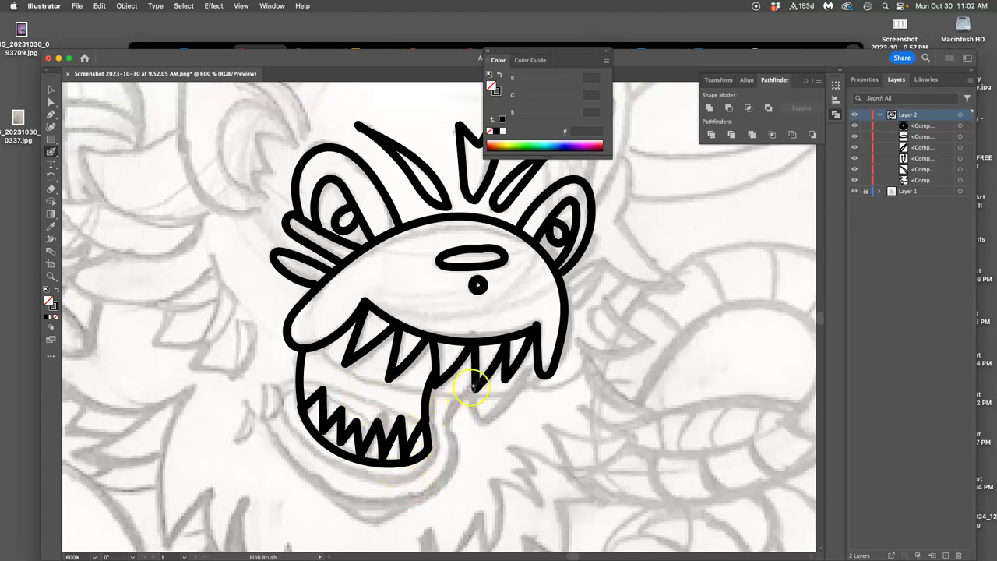
Step: Ink the lower jaw's outer contour and inner lip line, thickening the mouth's far side and joining the lip line to the near mouth corner
{"action": "left_click_drag", "start_coordinate": [473, 384], "coordinate": [453, 406]}
{"action": "mouse_move", "coordinate": [454, 449]}
{"action": "left_mouse_down"}
{"action": "mouse_move", "coordinate": [436, 484]}
{"action": "mouse_move", "coordinate": [402, 497]}
{"action": "mouse_move", "coordinate": [320, 482]}
{"action": "mouse_move", "coordinate": [287, 454]}
{"action": "left_mouse_up"}
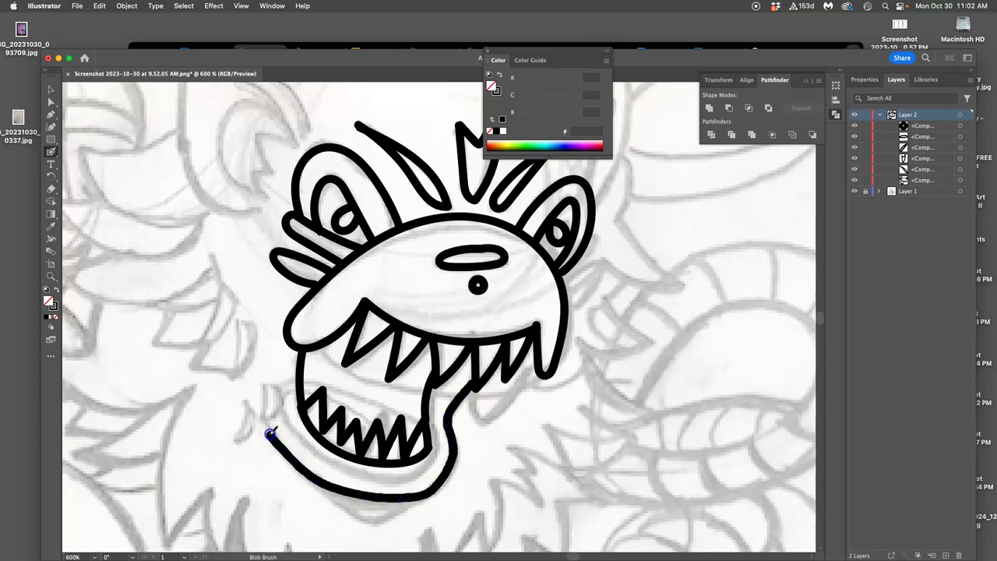
{"action": "left_click_drag", "start_coordinate": [263, 414], "coordinate": [263, 410]}
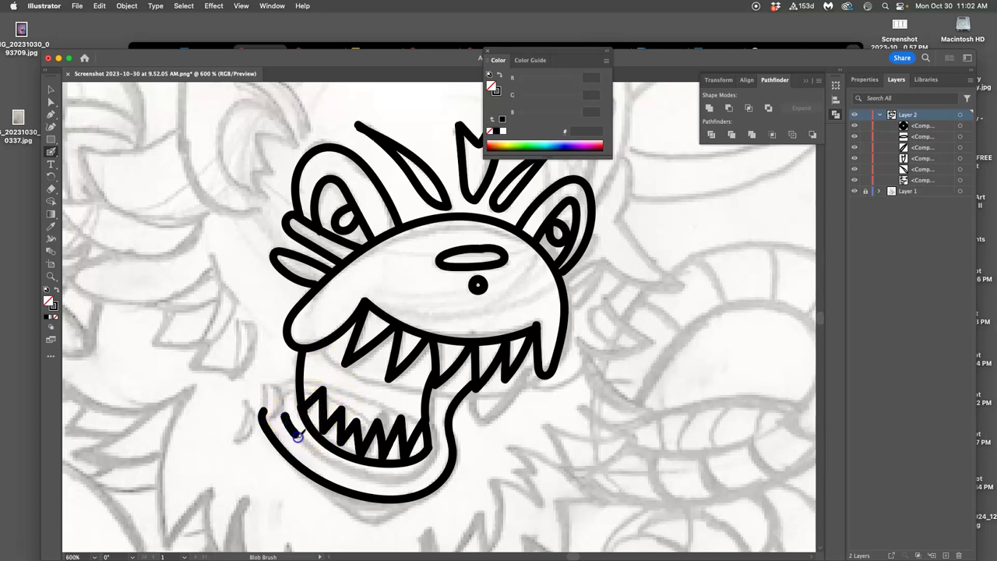
{"action": "left_click_drag", "start_coordinate": [334, 465], "coordinate": [402, 479]}
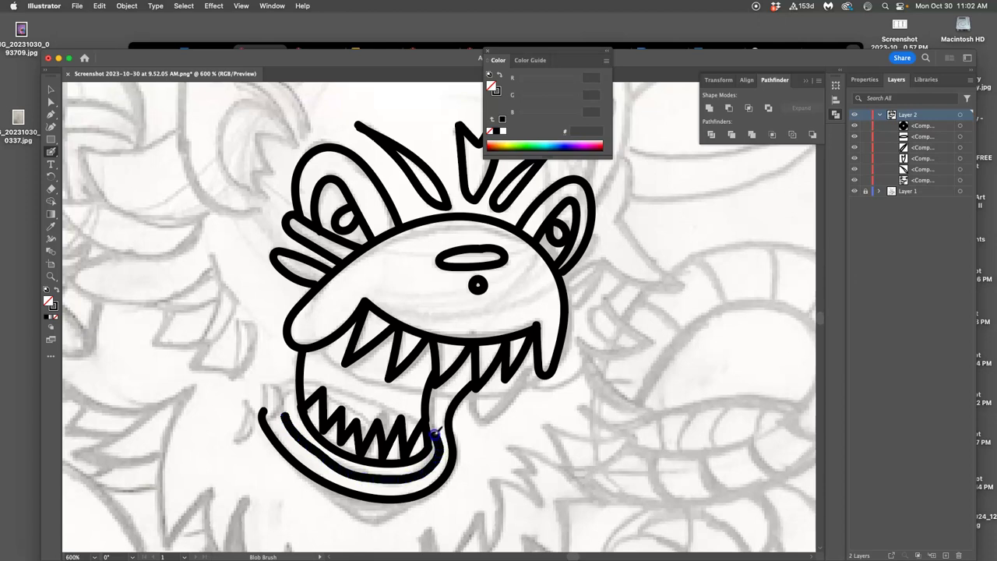
{"action": "mouse_move", "coordinate": [434, 389]}
{"action": "left_mouse_down"}
{"action": "mouse_move", "coordinate": [415, 474]}
{"action": "mouse_move", "coordinate": [422, 414]}
{"action": "mouse_move", "coordinate": [446, 378]}
{"action": "mouse_move", "coordinate": [423, 423]}
{"action": "mouse_move", "coordinate": [443, 406]}
{"action": "mouse_move", "coordinate": [441, 382]}
{"action": "mouse_move", "coordinate": [431, 435]}
{"action": "left_mouse_up"}
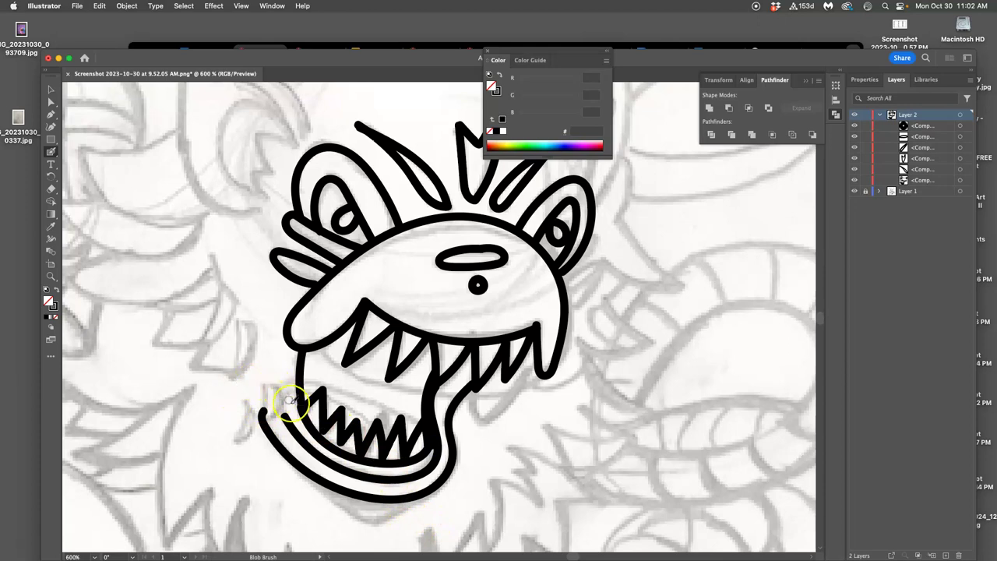
{"action": "mouse_move", "coordinate": [296, 387]}
{"action": "left_mouse_down"}
{"action": "mouse_move", "coordinate": [287, 418]}
{"action": "mouse_move", "coordinate": [299, 393]}
{"action": "left_mouse_up"}
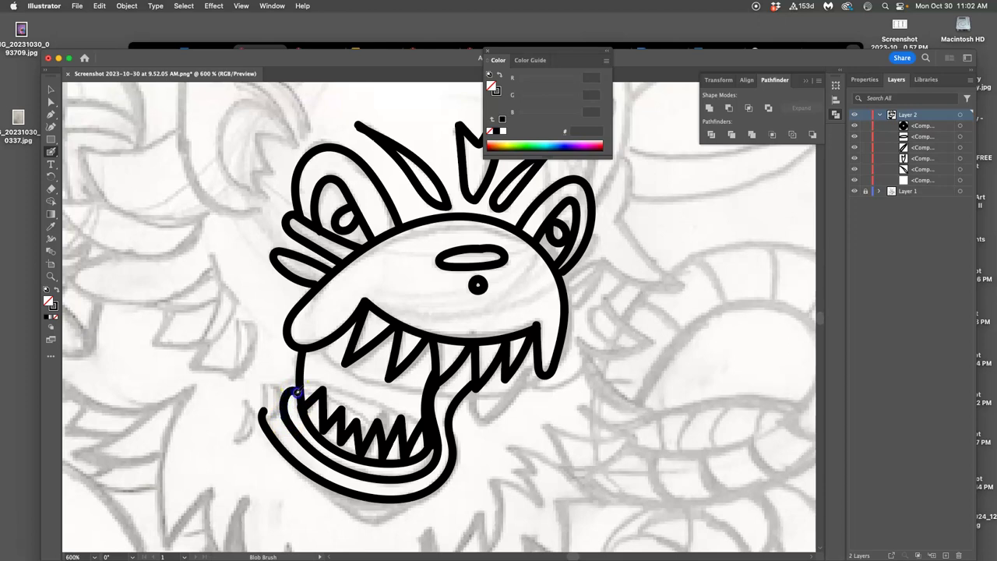
Step: Ink the rounded lobe hanging below the far upper teeth, closing it against the far end of the lip
{"action": "mouse_move", "coordinate": [494, 372]}
{"action": "left_mouse_down"}
{"action": "mouse_move", "coordinate": [499, 406]}
{"action": "mouse_move", "coordinate": [473, 387]}
{"action": "left_mouse_up"}
{"action": "left_click_drag", "start_coordinate": [485, 421], "coordinate": [512, 403]}
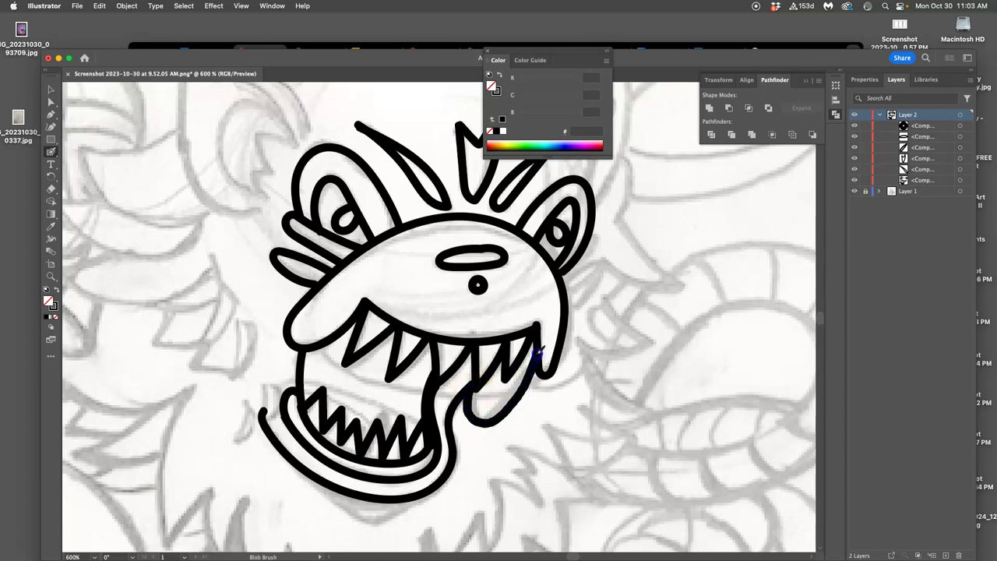
{"action": "left_click_drag", "start_coordinate": [537, 352], "coordinate": [538, 353]}
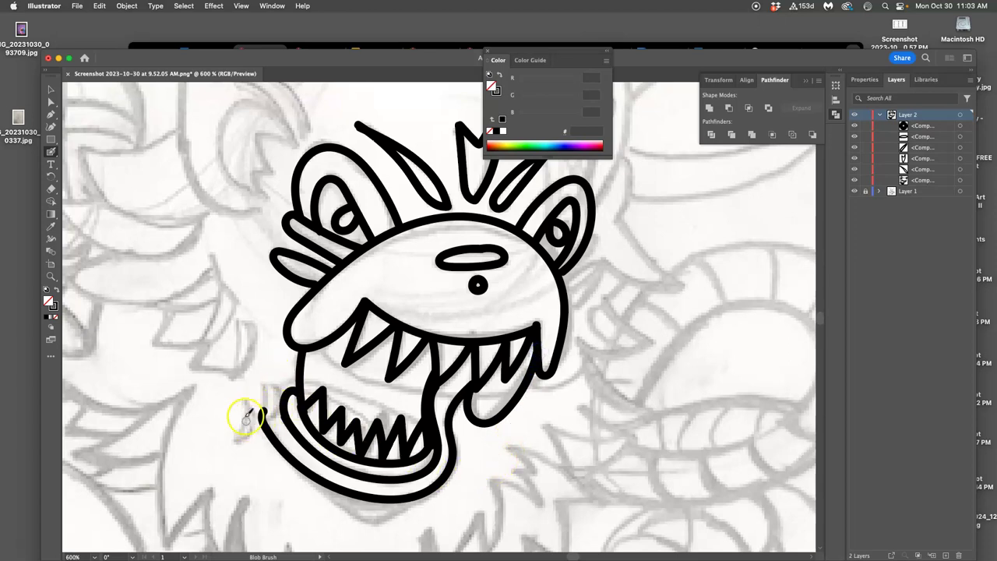
Step: Ink the two small curved, pointed tufts at the near end of the lower jaw, redoing the inner one as a closed shape
{"action": "mouse_move", "coordinate": [242, 398]}
{"action": "left_mouse_down"}
{"action": "mouse_move", "coordinate": [230, 442]}
{"action": "mouse_move", "coordinate": [249, 441]}
{"action": "mouse_move", "coordinate": [259, 423]}
{"action": "mouse_move", "coordinate": [244, 397]}
{"action": "mouse_move", "coordinate": [263, 408]}
{"action": "left_mouse_up"}
{"action": "left_click_drag", "start_coordinate": [282, 393], "coordinate": [288, 387]}
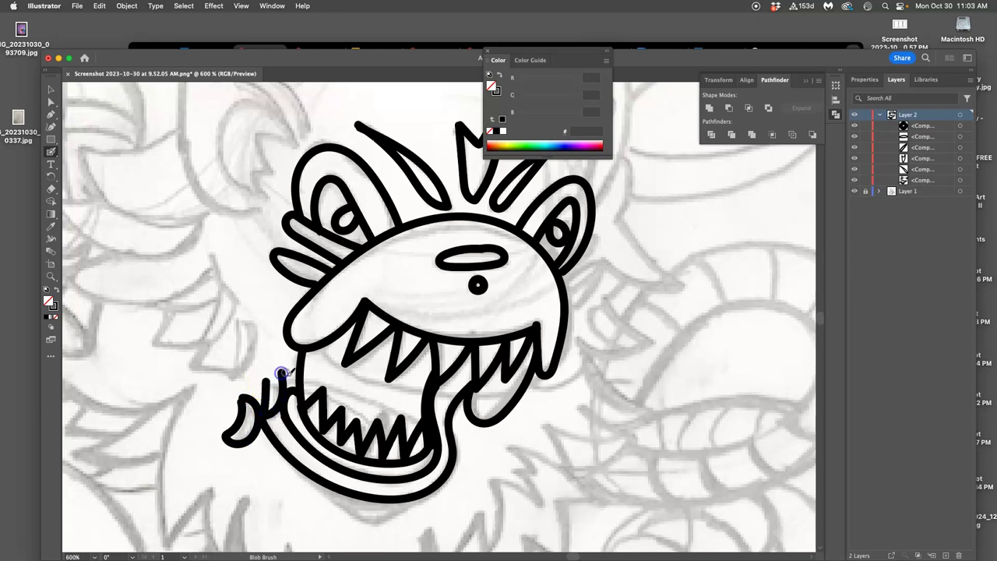
{"action": "scroll", "coordinate": [285, 480], "scroll_direction": "left", "scroll_amount": 5}
{"action": "scroll", "coordinate": [285, 480], "scroll_direction": "down", "scroll_amount": 2}
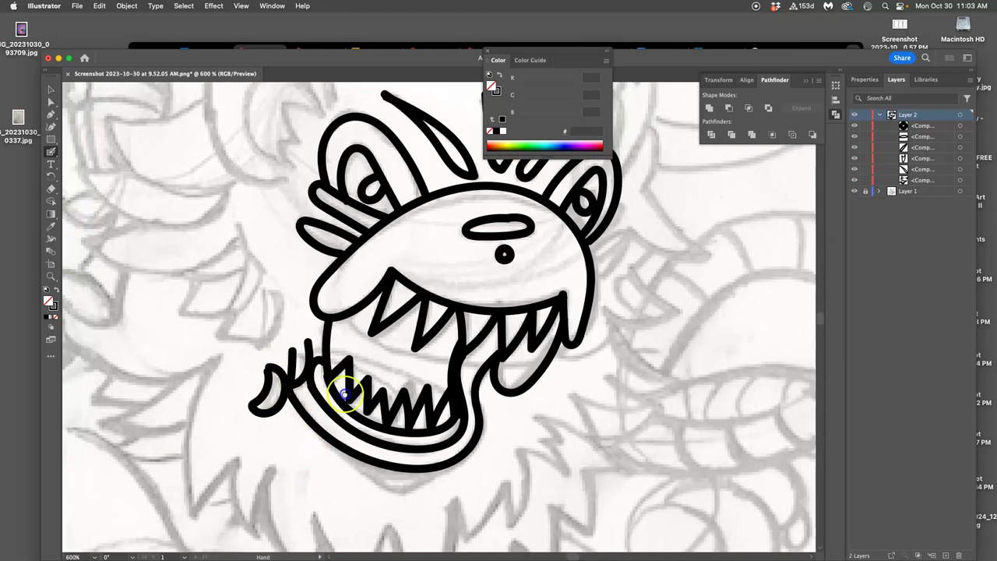
{"action": "key", "text": "super+z"}
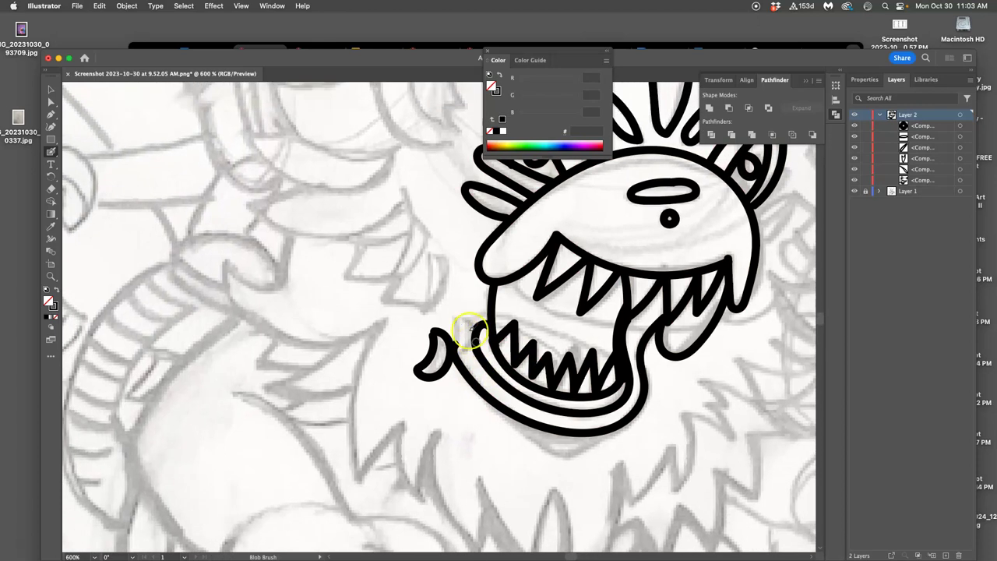
{"action": "left_click_drag", "start_coordinate": [456, 315], "coordinate": [456, 331]}
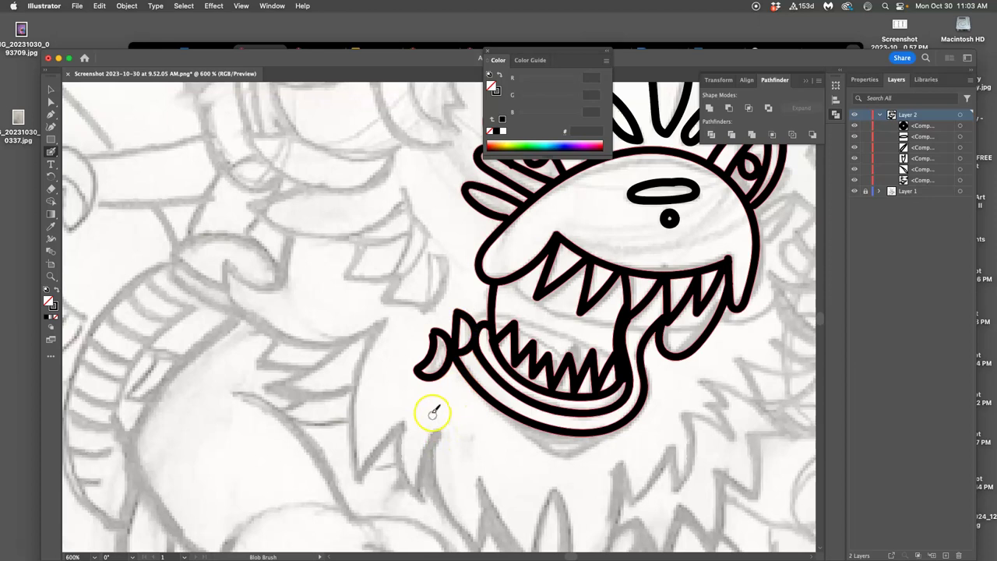
Step: Ink the near ear's inner details: the hooked ridge line, the curved bowl and the jagged fur edge
{"action": "left_click_drag", "start_coordinate": [473, 269], "coordinate": [400, 387]}
{"action": "left_click_drag", "start_coordinate": [446, 316], "coordinate": [413, 339]}
{"action": "scroll", "coordinate": [412, 339], "scroll_direction": "up", "scroll_amount": 2}
{"action": "scroll", "coordinate": [412, 339], "scroll_direction": "right", "scroll_amount": 2}
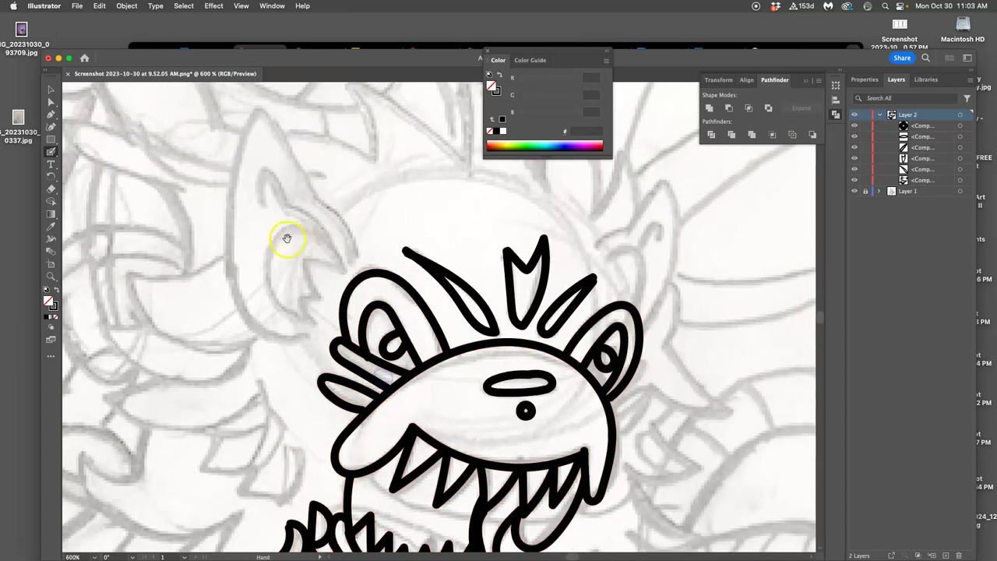
{"action": "mouse_move", "coordinate": [267, 188]}
{"action": "left_mouse_down"}
{"action": "mouse_move", "coordinate": [261, 201]}
{"action": "mouse_move", "coordinate": [334, 251]}
{"action": "mouse_move", "coordinate": [341, 269]}
{"action": "left_mouse_up"}
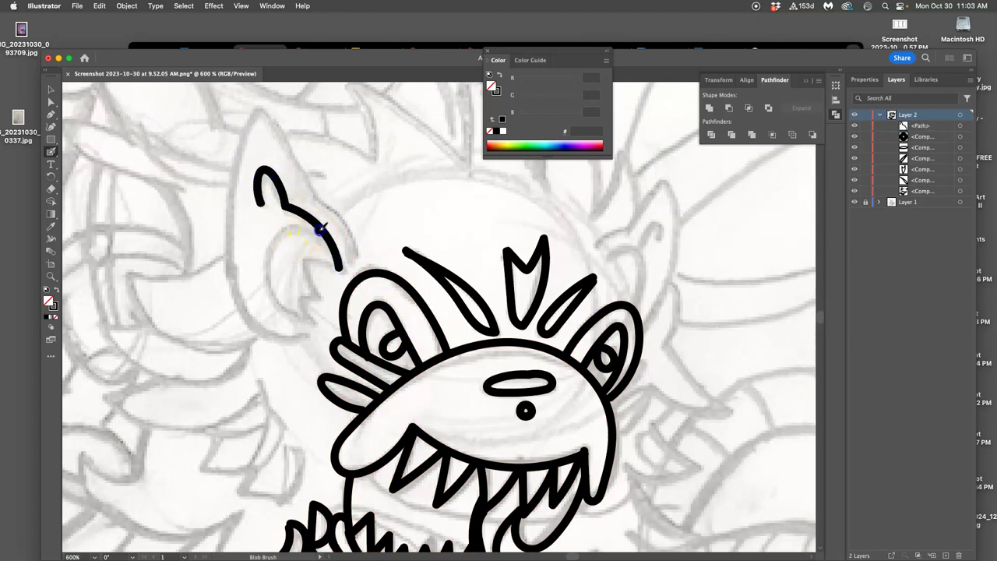
{"action": "left_click_drag", "start_coordinate": [288, 223], "coordinate": [264, 256]}
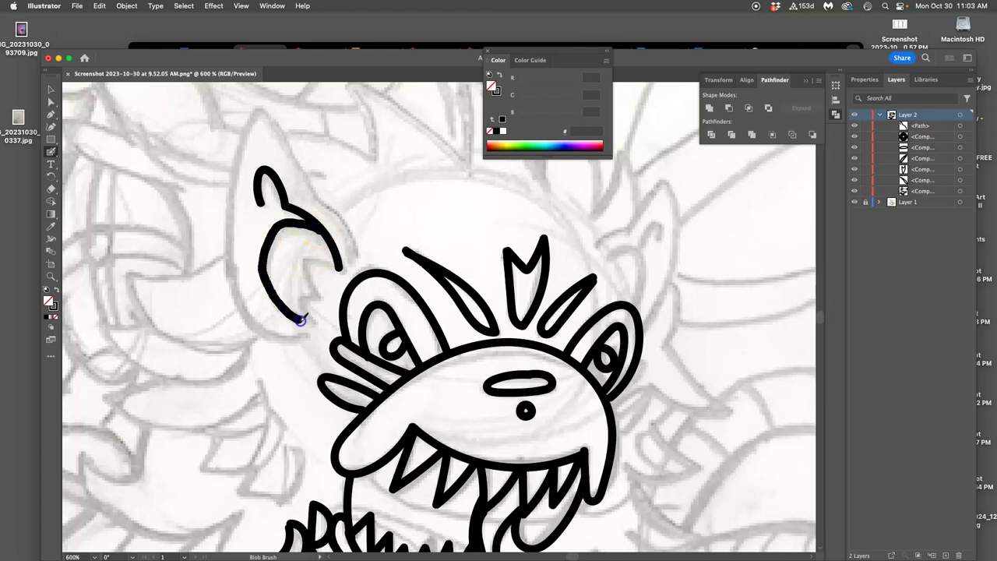
{"action": "mouse_move", "coordinate": [309, 323]}
{"action": "left_mouse_down"}
{"action": "mouse_move", "coordinate": [302, 299]}
{"action": "mouse_move", "coordinate": [321, 300]}
{"action": "mouse_move", "coordinate": [301, 259]}
{"action": "mouse_move", "coordinate": [337, 268]}
{"action": "left_mouse_up"}
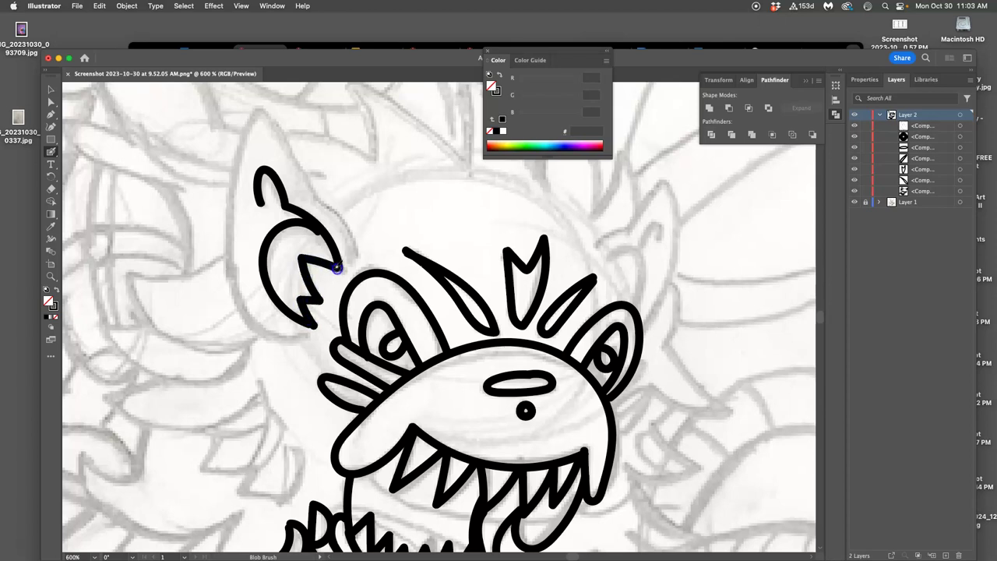
Step: Ink the near ear's tall pointed outer contour around the inner details, undoing a first stroke and redrawing it
{"action": "mouse_move", "coordinate": [355, 220]}
{"action": "left_mouse_down"}
{"action": "mouse_move", "coordinate": [352, 211]}
{"action": "mouse_move", "coordinate": [378, 225]}
{"action": "left_mouse_up"}
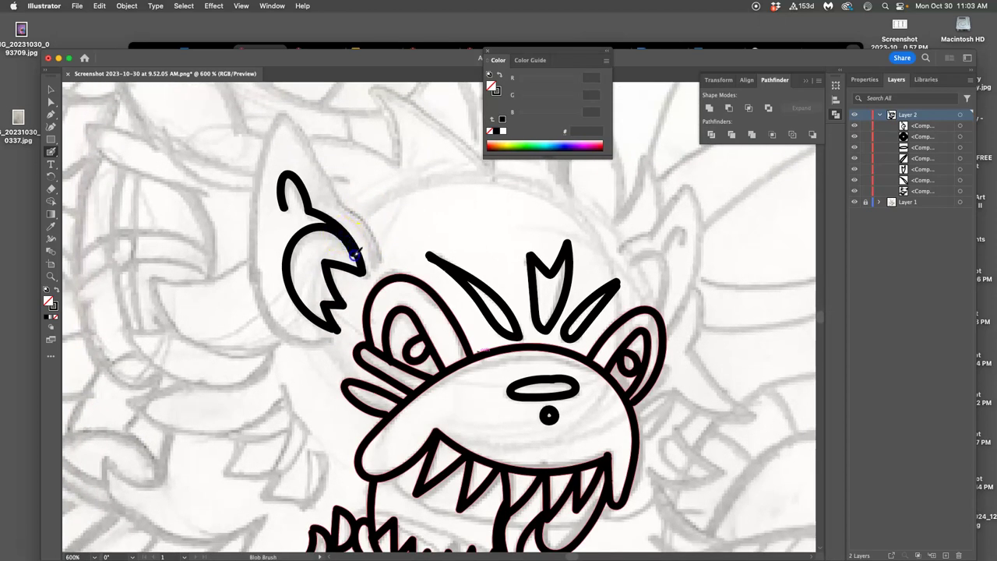
{"action": "left_click_drag", "start_coordinate": [345, 234], "coordinate": [342, 234]}
{"action": "key", "text": "super+z"}
{"action": "mouse_move", "coordinate": [266, 317]}
{"action": "left_mouse_down"}
{"action": "mouse_move", "coordinate": [250, 263]}
{"action": "mouse_move", "coordinate": [246, 186]}
{"action": "mouse_move", "coordinate": [280, 101]}
{"action": "mouse_move", "coordinate": [339, 176]}
{"action": "left_mouse_up"}
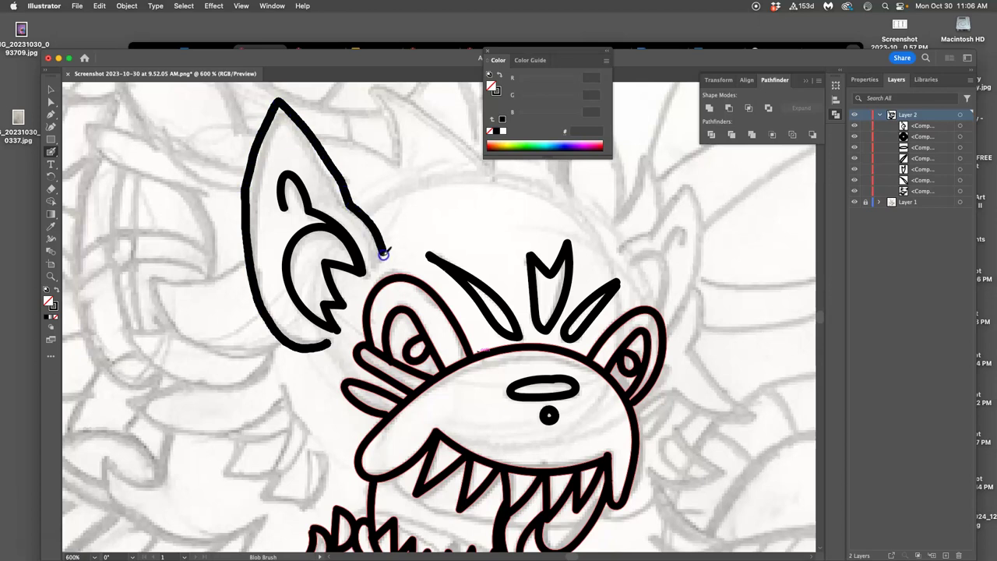
{"action": "left_click_drag", "start_coordinate": [384, 254], "coordinate": [383, 255]}
Step: Ink the far ear's pointed outer contour, its inner curved lines and the small jagged fur edge
{"action": "left_click_drag", "start_coordinate": [557, 253], "coordinate": [450, 333]}
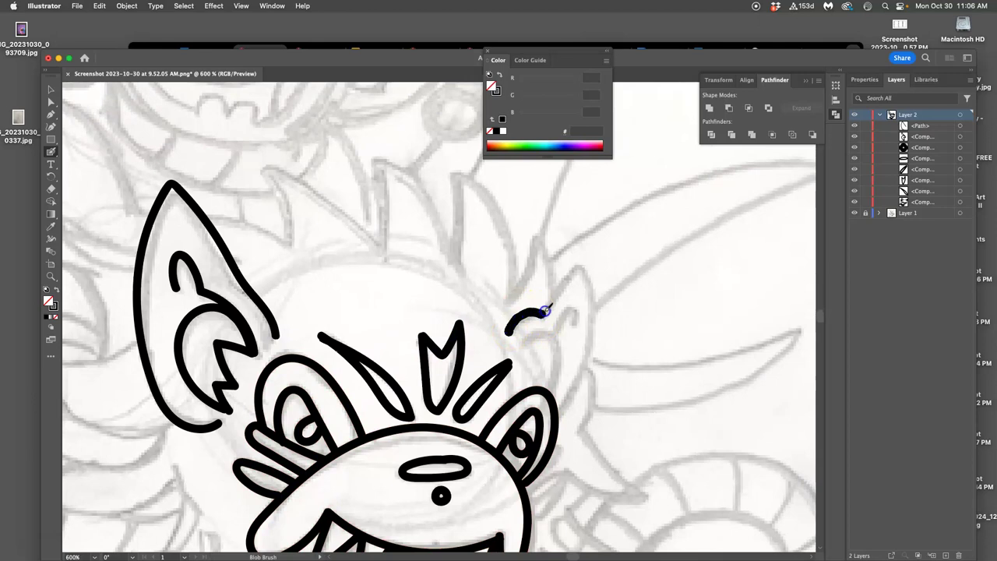
{"action": "mouse_move", "coordinate": [583, 266]}
{"action": "left_mouse_down"}
{"action": "mouse_move", "coordinate": [597, 300]}
{"action": "mouse_move", "coordinate": [586, 367]}
{"action": "mouse_move", "coordinate": [558, 425]}
{"action": "left_mouse_up"}
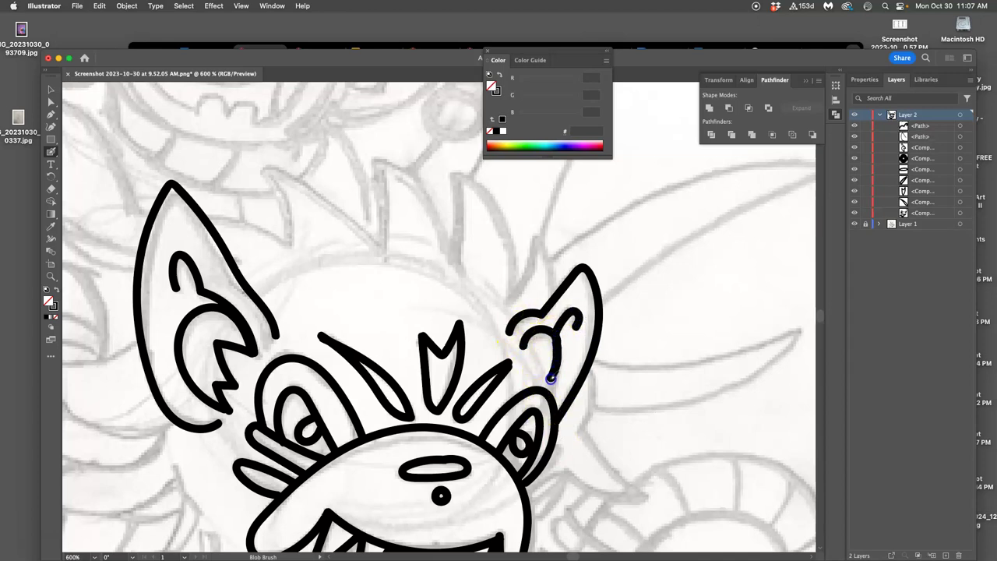
{"action": "left_click_drag", "start_coordinate": [549, 380], "coordinate": [550, 382]}
{"action": "left_click_drag", "start_coordinate": [525, 348], "coordinate": [524, 347]}
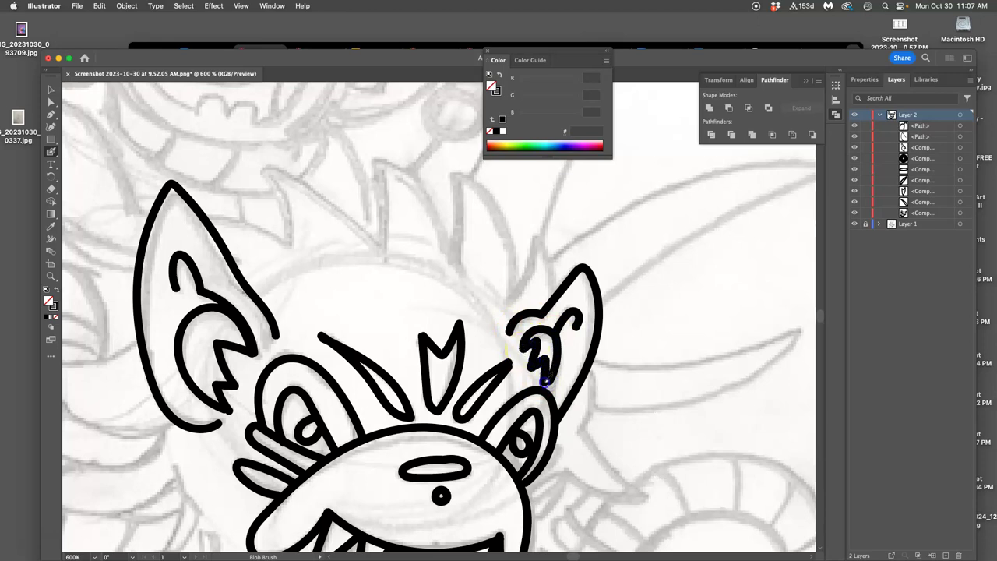
{"action": "left_click_drag", "start_coordinate": [547, 383], "coordinate": [549, 376]}
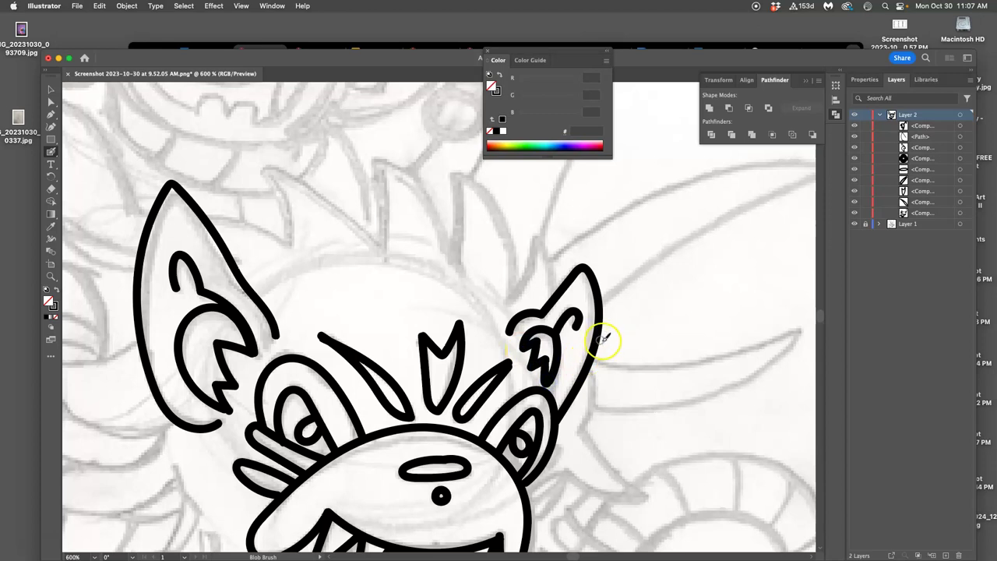
Step: Ink the tongue's two overlapping curves above the lower teeth, undoing the far curve and redrawing it with a rounder arc
{"action": "left_click_drag", "start_coordinate": [477, 354], "coordinate": [557, 228]}
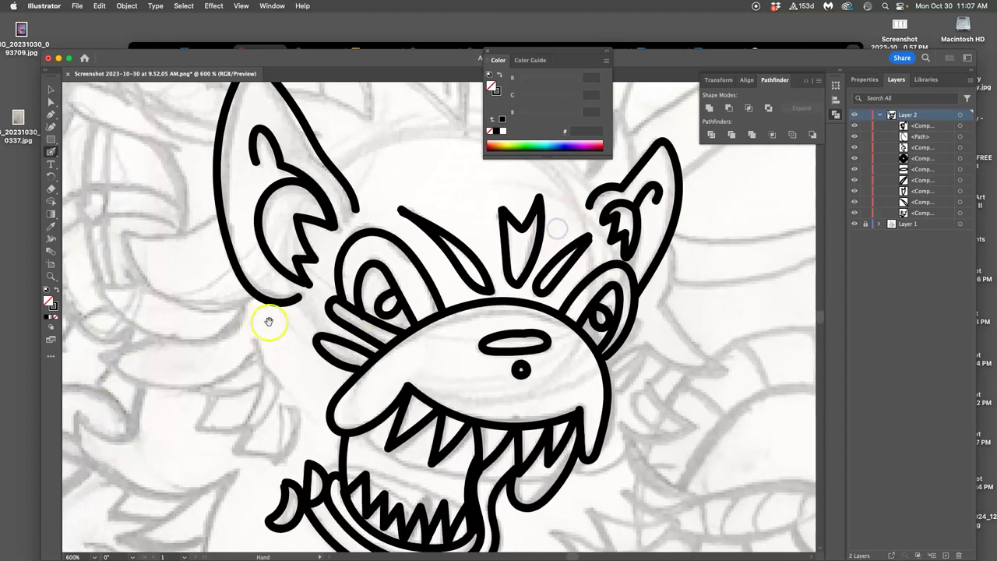
{"action": "key", "text": "super+minus"}
{"action": "key", "text": "super+minus"}
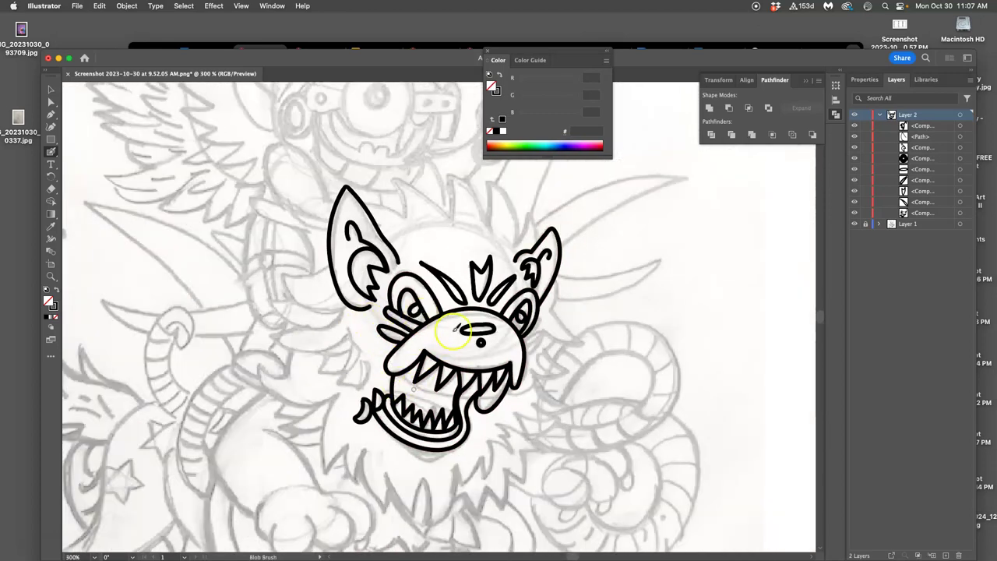
{"action": "key", "text": "super+equal"}
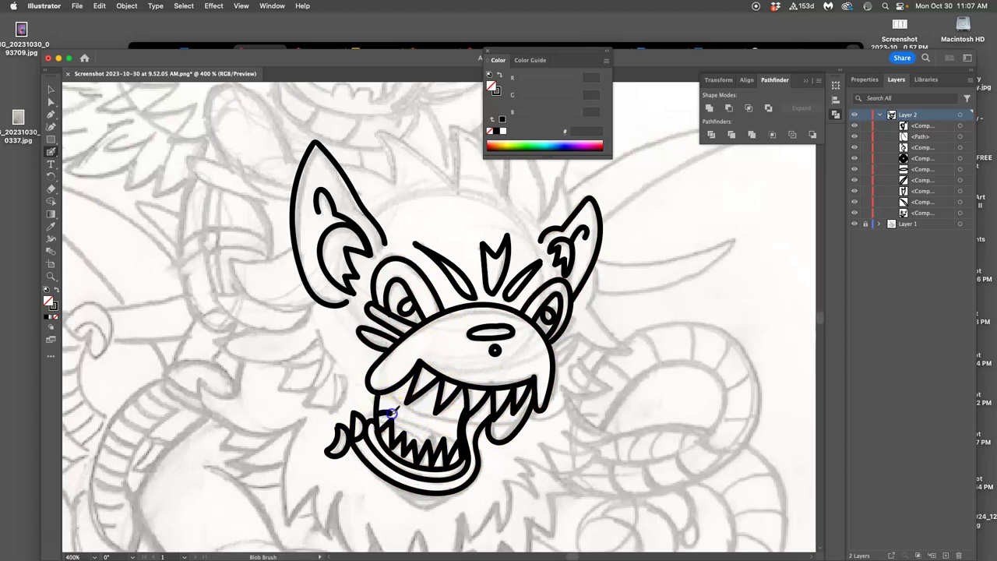
{"action": "left_click_drag", "start_coordinate": [417, 426], "coordinate": [419, 431]}
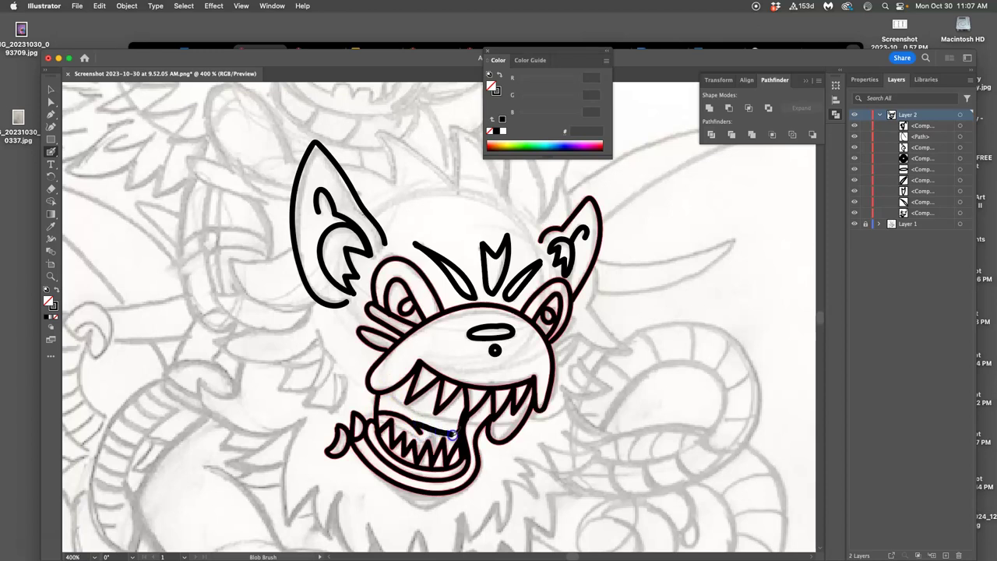
{"action": "left_click_drag", "start_coordinate": [452, 434], "coordinate": [454, 435]}
{"action": "key", "text": "a"}
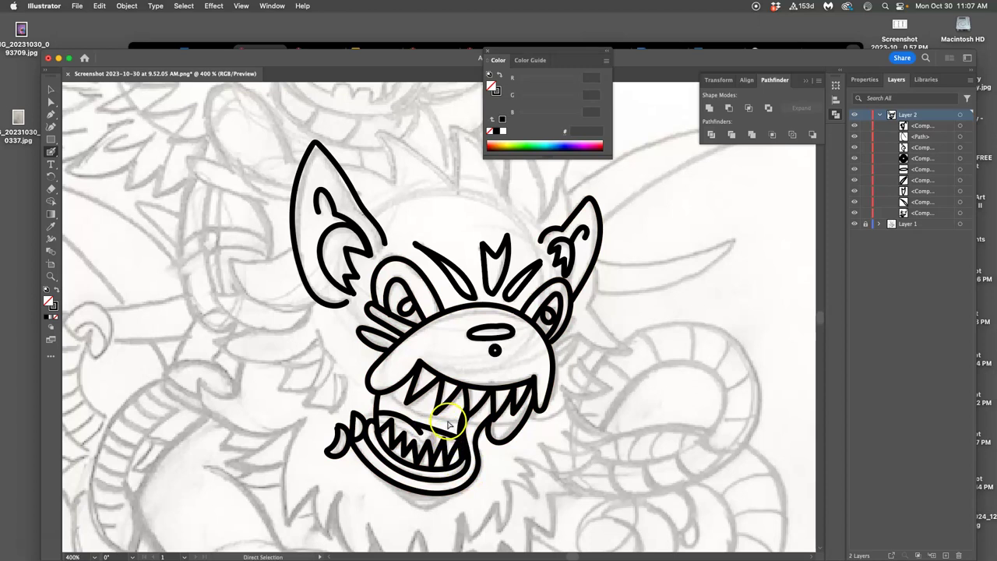
{"action": "key", "text": "super+="}
{"action": "key", "text": "super+="}
{"action": "left_click_drag", "start_coordinate": [442, 386], "coordinate": [441, 257]}
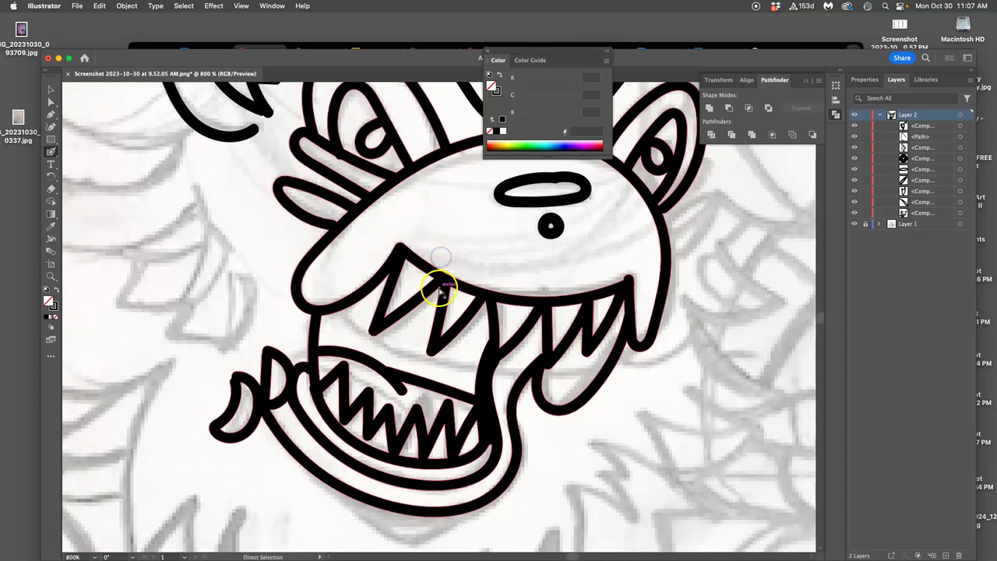
{"action": "key", "text": "super+z"}
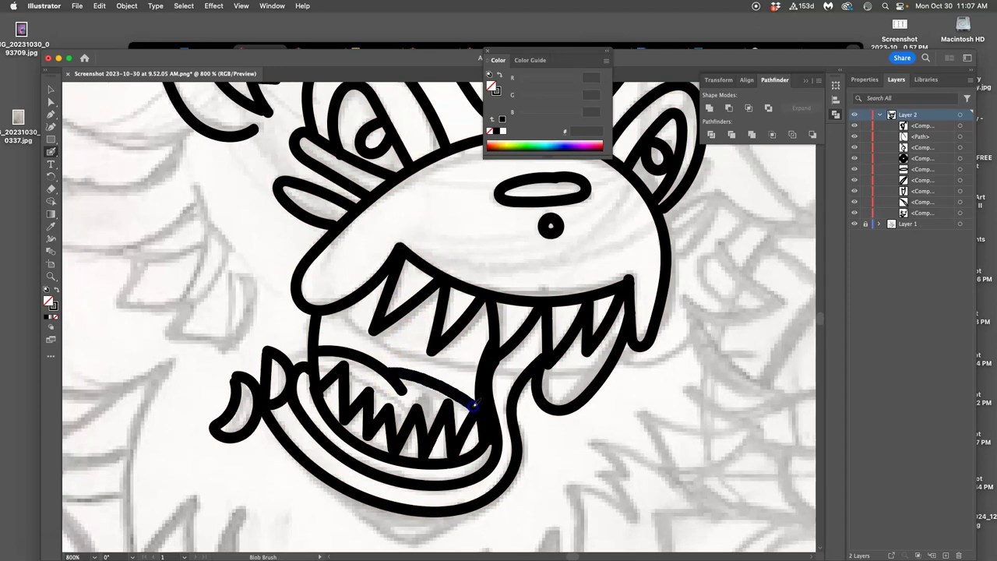
{"action": "left_click_drag", "start_coordinate": [474, 405], "coordinate": [477, 409]}
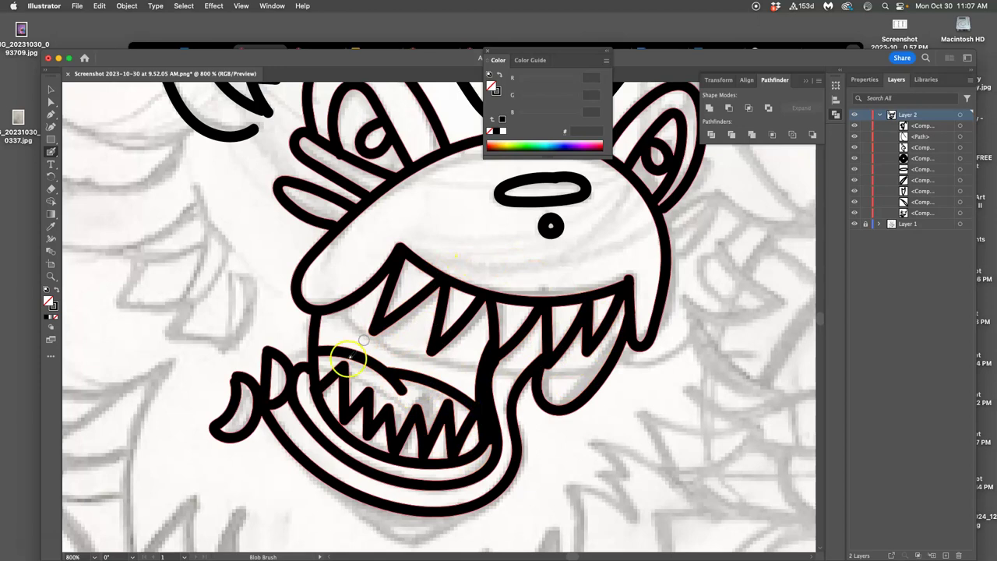
Step: Touch up the inner lip line where it meets the near corner of the mouth
{"action": "key", "text": "super+equal"}
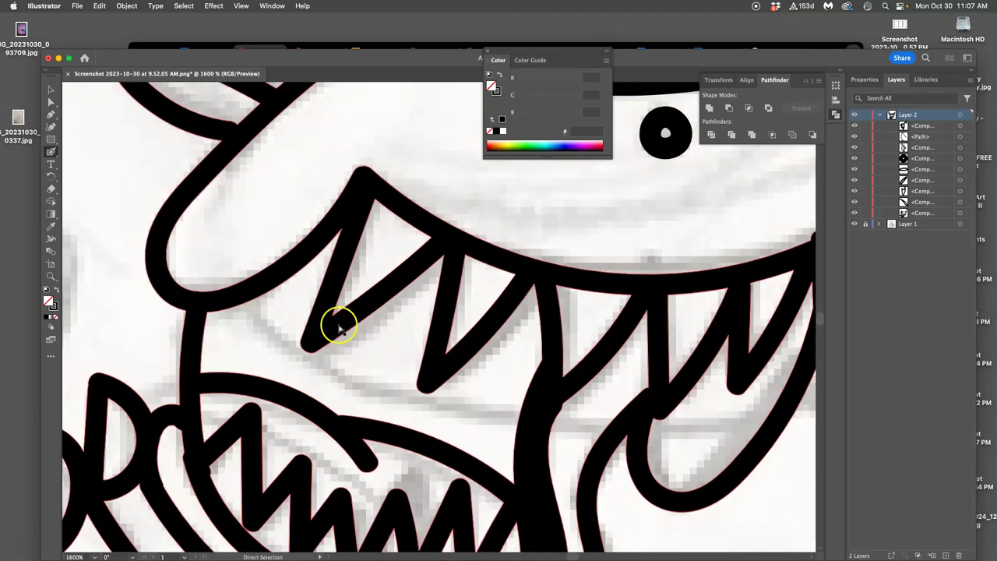
{"action": "key", "text": "super+equal"}
{"action": "left_click_drag", "start_coordinate": [329, 391], "coordinate": [514, 157]}
{"action": "left_click_drag", "start_coordinate": [368, 317], "coordinate": [455, 311]}
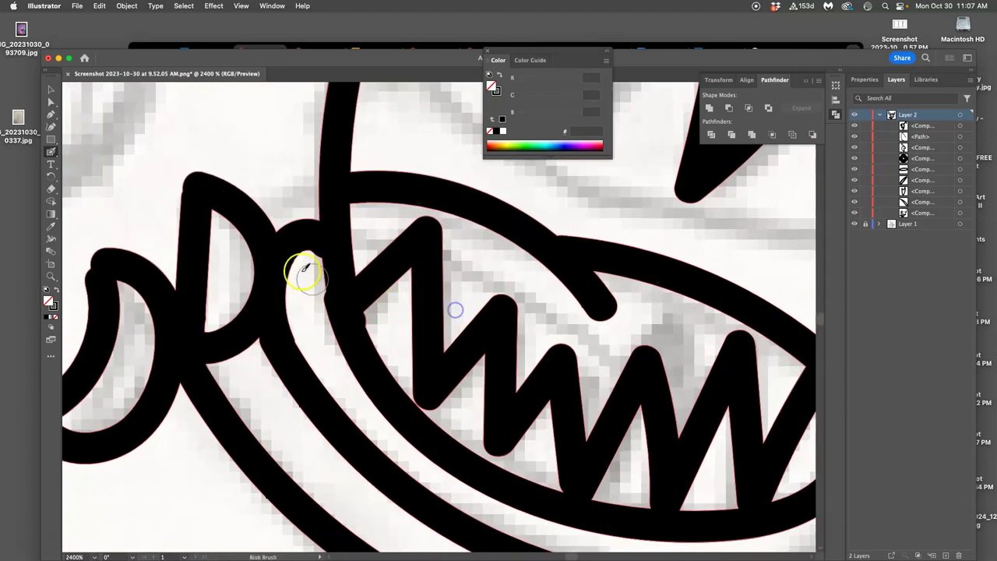
{"action": "mouse_move", "coordinate": [303, 270]}
{"action": "left_mouse_down"}
{"action": "mouse_move", "coordinate": [335, 312]}
{"action": "mouse_move", "coordinate": [336, 296]}
{"action": "mouse_move", "coordinate": [316, 315]}
{"action": "left_mouse_up"}
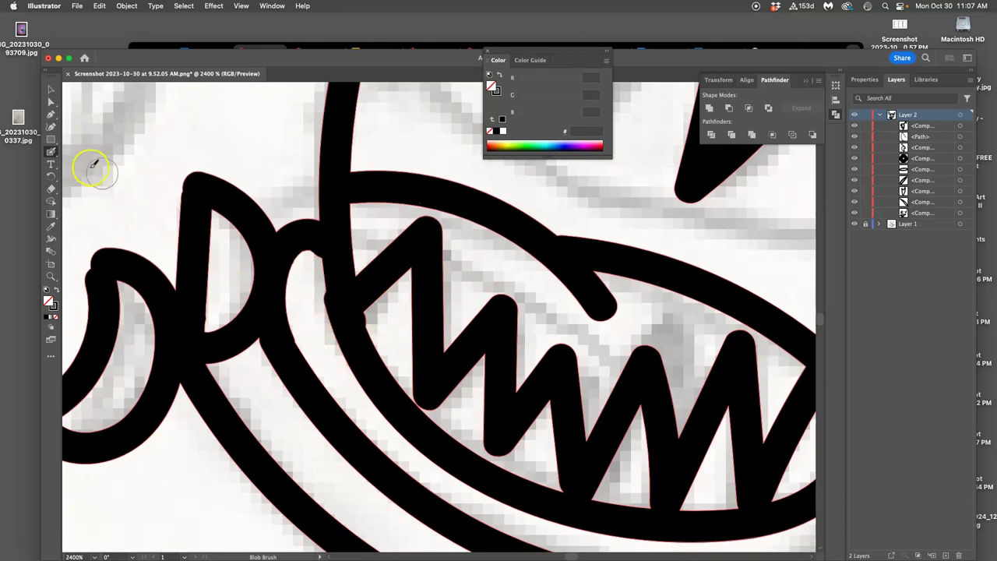